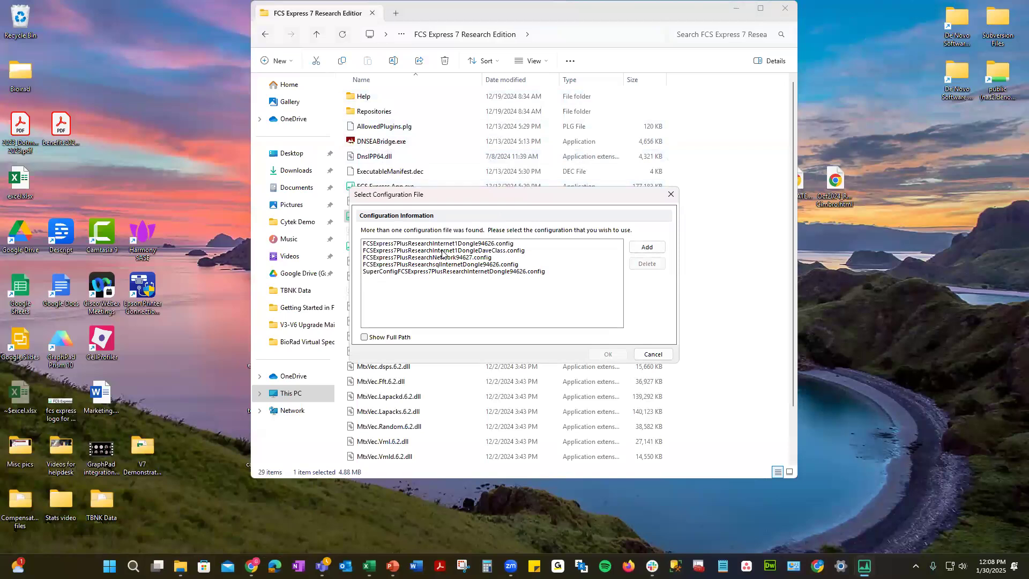
Step: Load the first Plus Research Internet1Dongle configuration file for FCS Express and close the program's folder window
{"action": "left_click", "coordinate": [443, 244]}
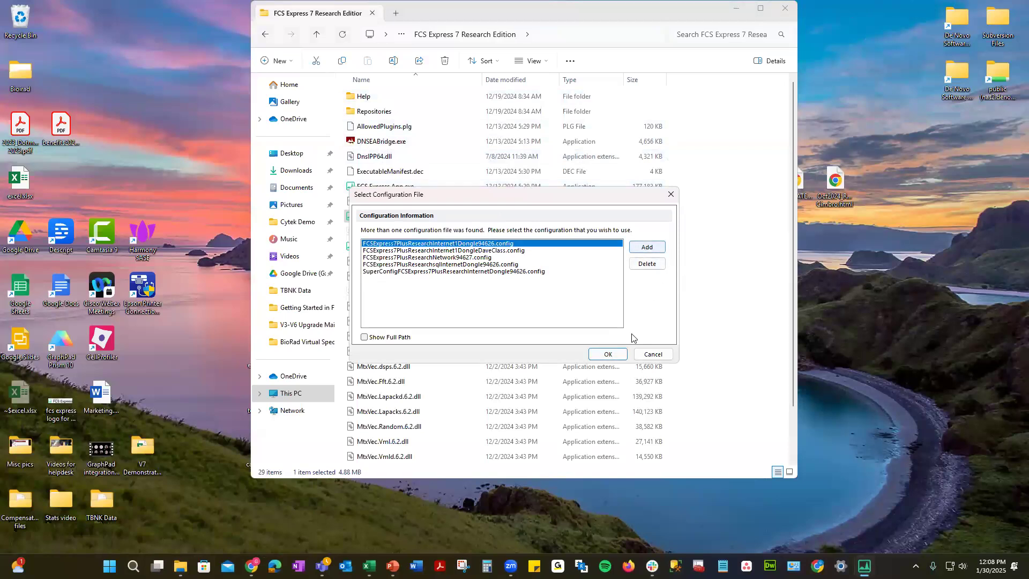
{"action": "left_click", "coordinate": [611, 355]}
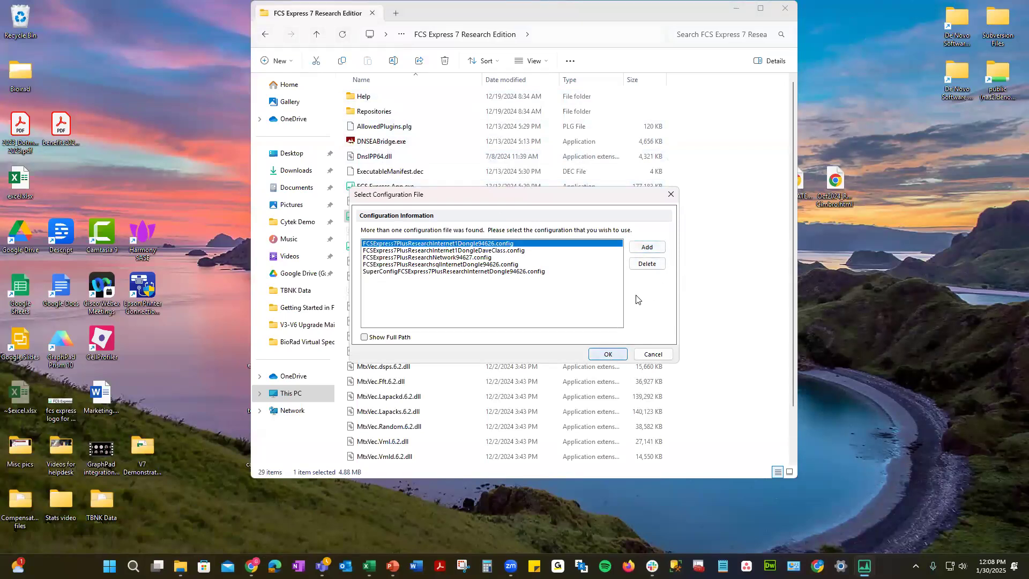
{"action": "left_click", "coordinate": [786, 8]}
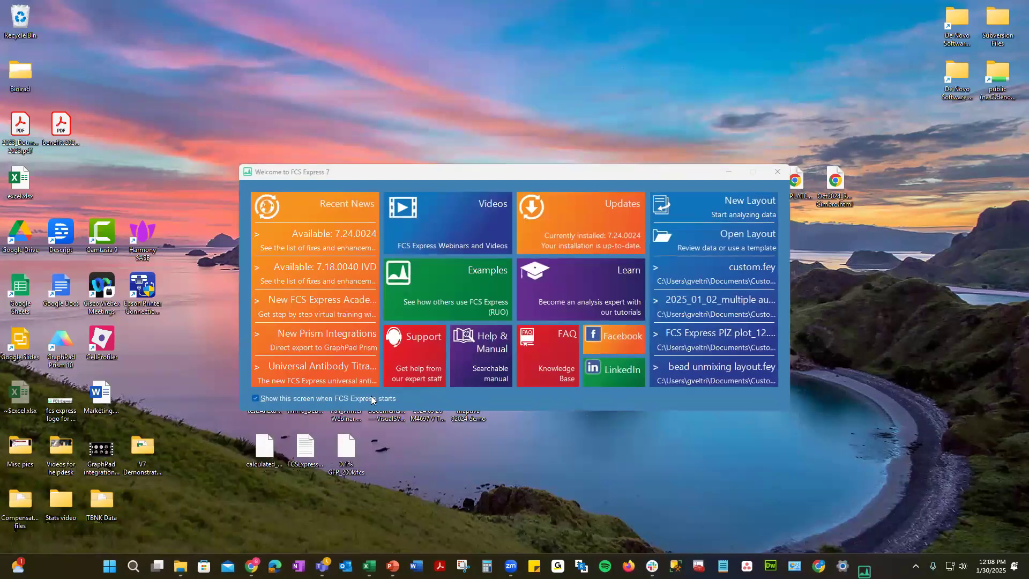
Step: Create a new blank layout from the welcome screen
{"action": "left_click", "coordinate": [475, 297]}
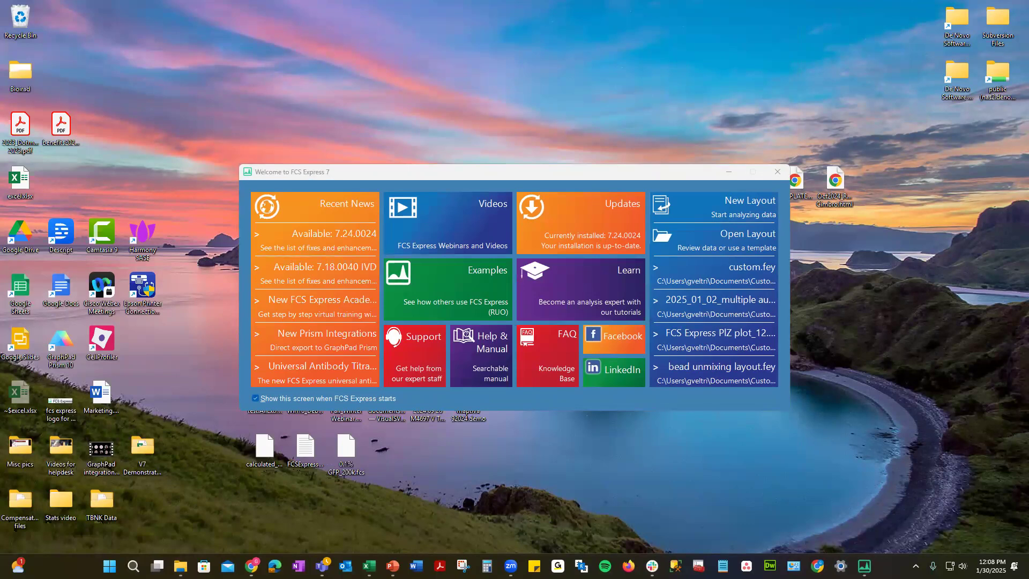
{"action": "left_click", "coordinate": [478, 172]}
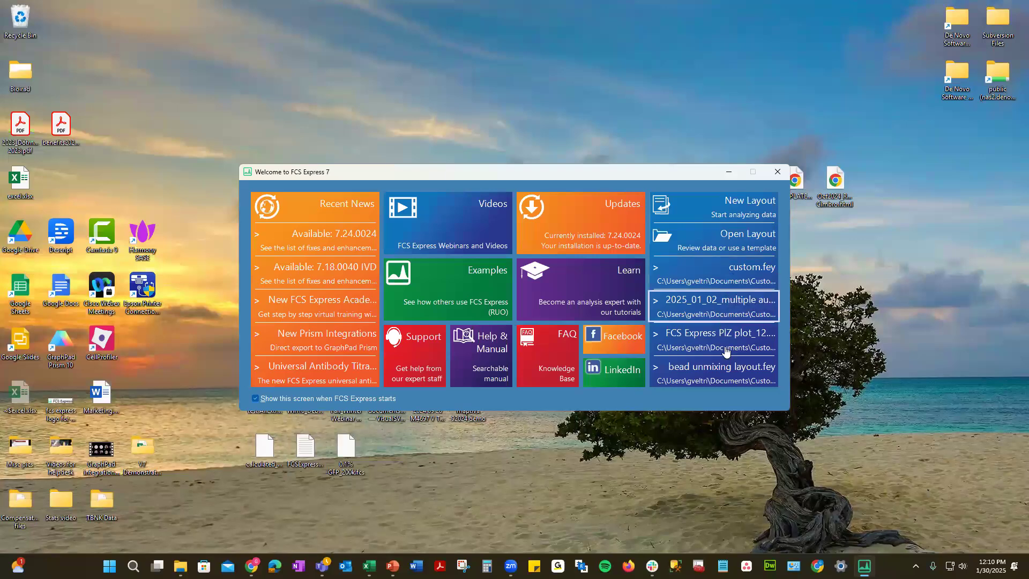
{"action": "left_click", "coordinate": [716, 209]}
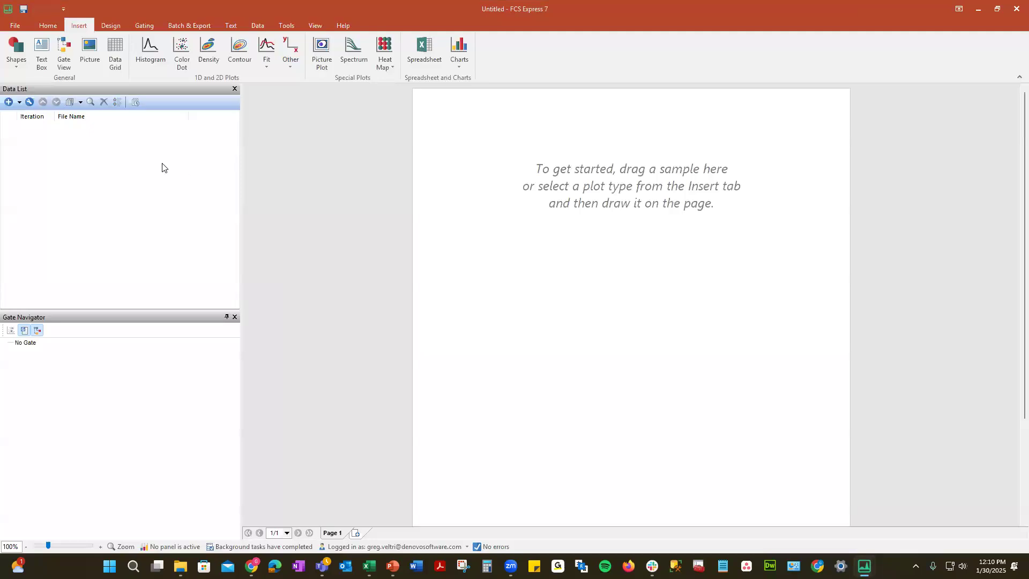
{"action": "left_click", "coordinate": [208, 51]}
{"action": "double_click", "coordinate": [272, 4]}
{"action": "double_click", "coordinate": [652, 51]}
Step: Open the user options to examine the General settings, and close them without changes
{"action": "left_click", "coordinate": [20, 27]}
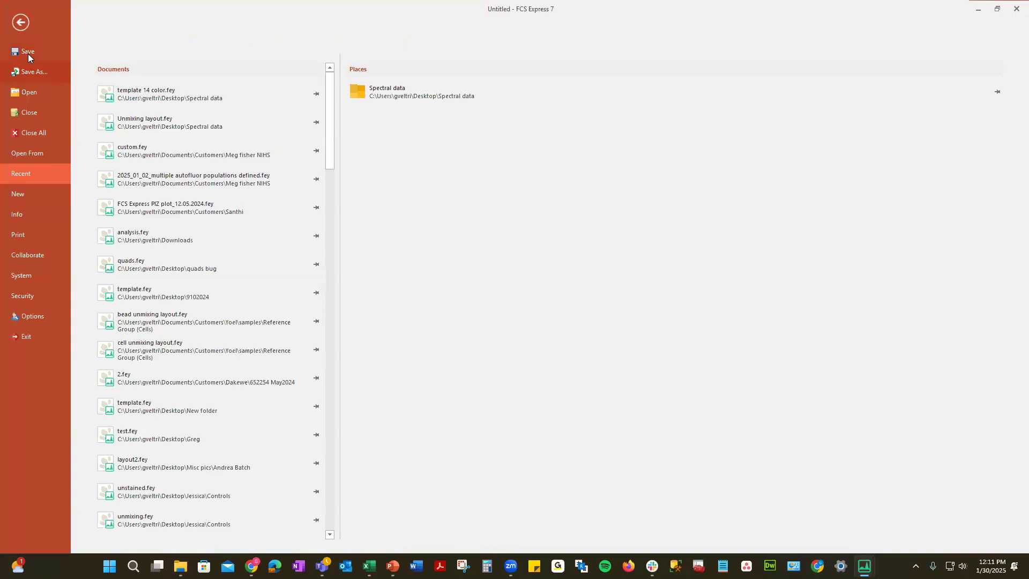
{"action": "left_click", "coordinate": [45, 316]}
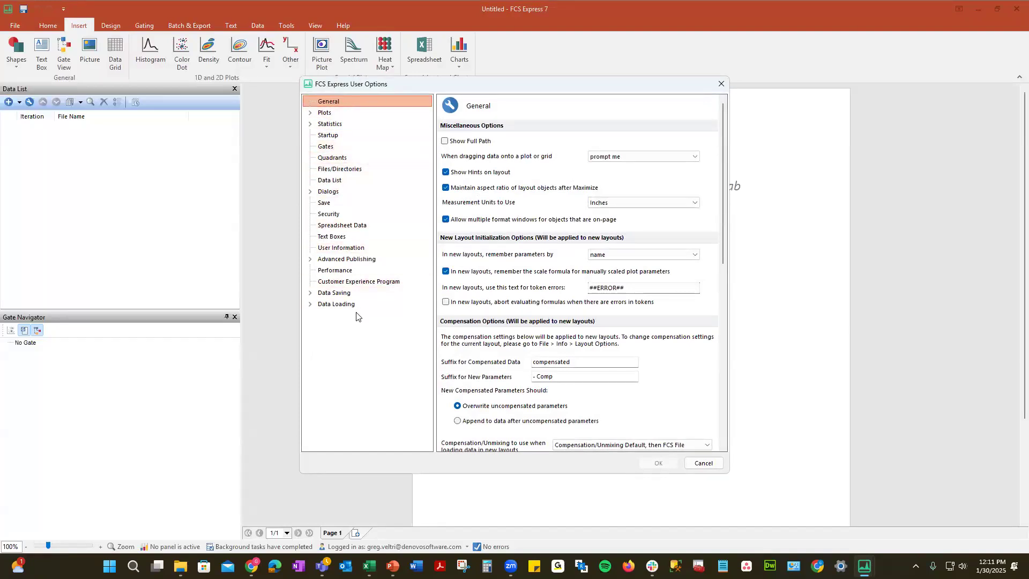
{"action": "left_click", "coordinate": [720, 84]}
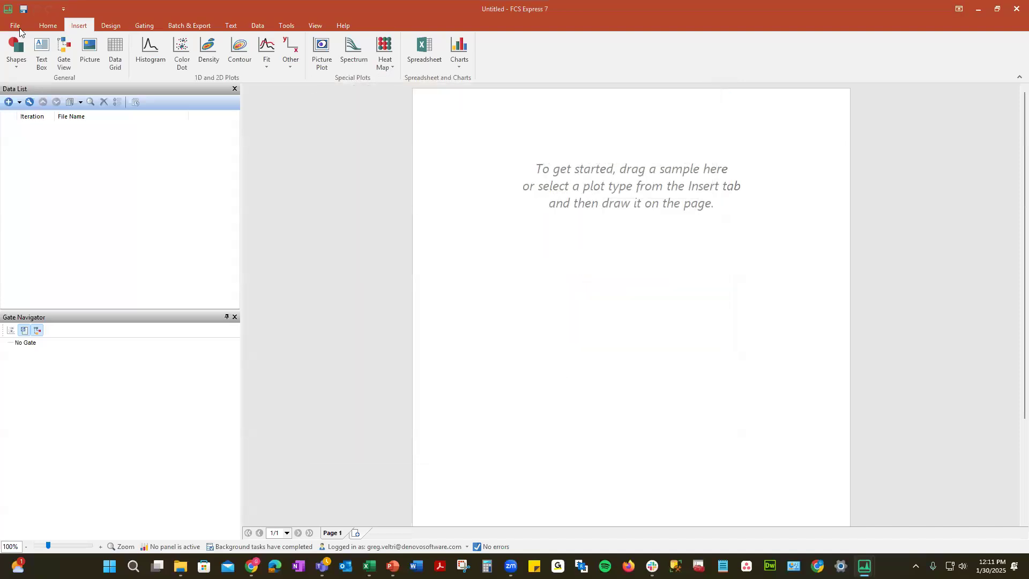
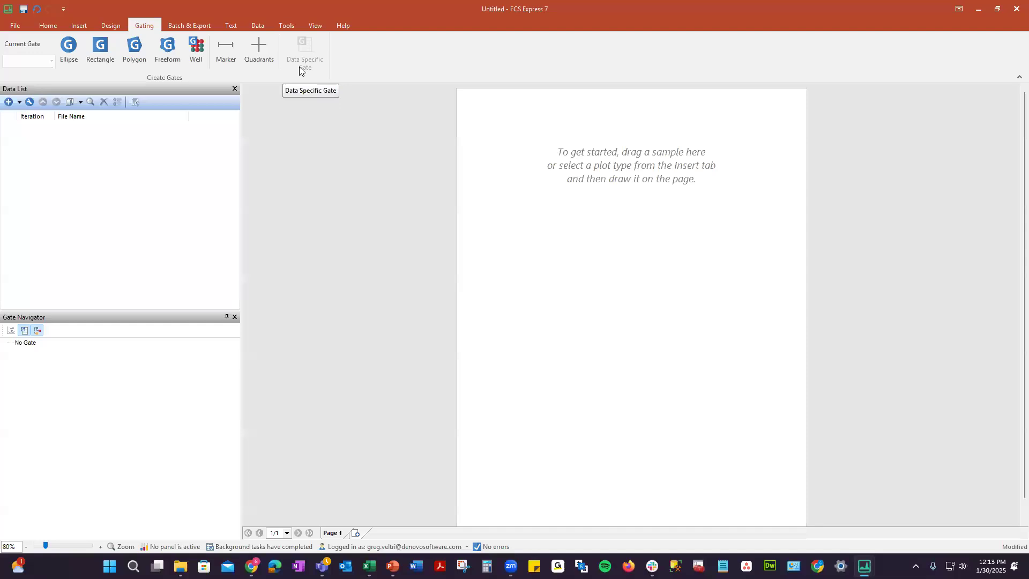
Step: Examine the commands available for batch export, text, data, tools, view and help, and return to the home commands
{"action": "left_click", "coordinate": [191, 24]}
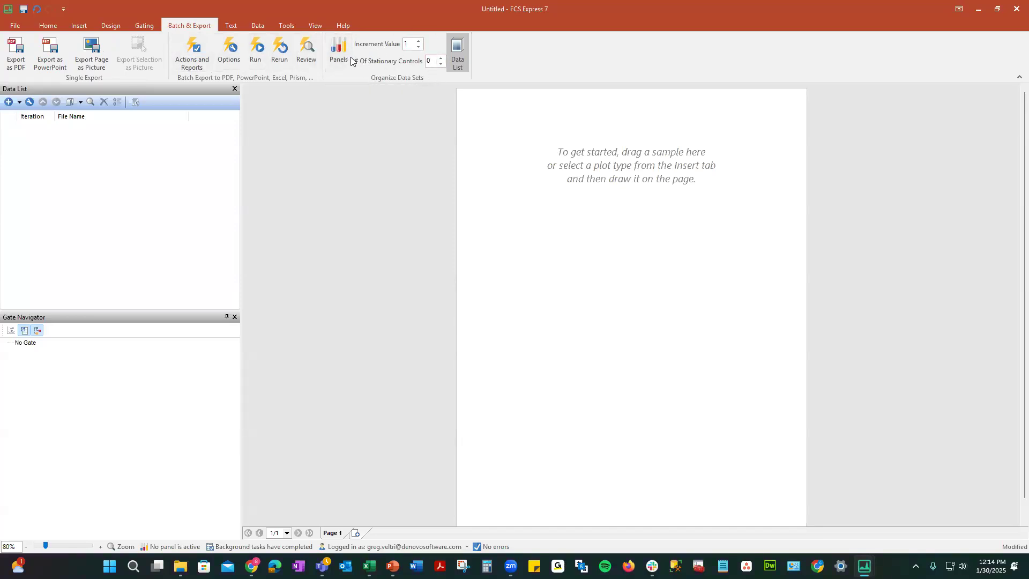
{"action": "left_click", "coordinate": [237, 21]}
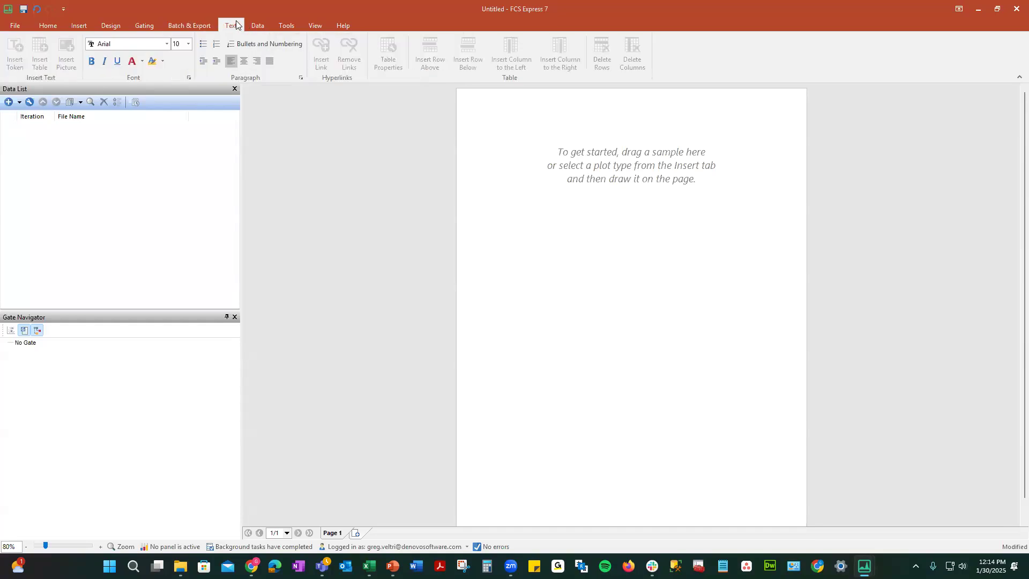
{"action": "left_click", "coordinate": [263, 18]}
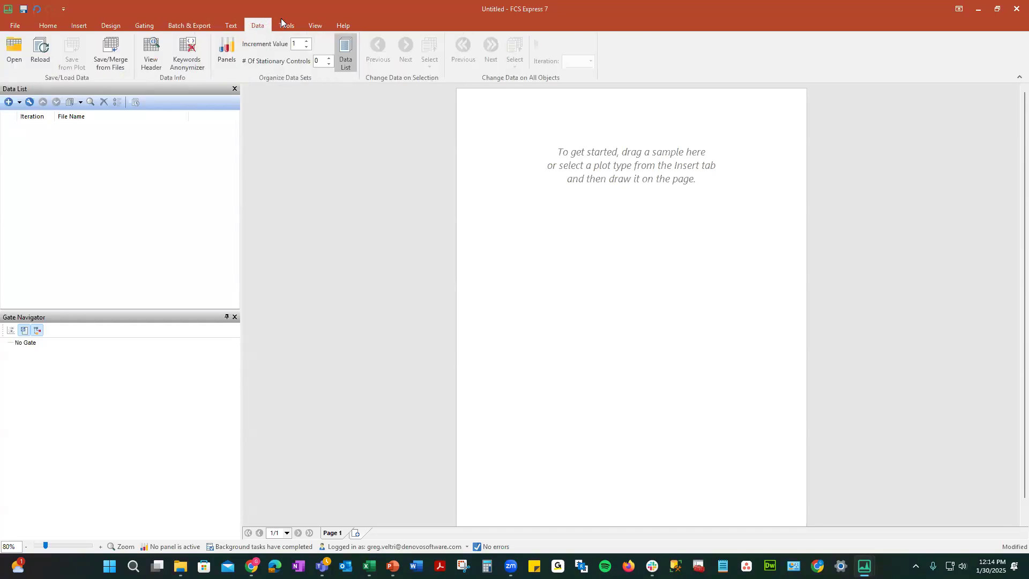
{"action": "left_click", "coordinate": [286, 21]}
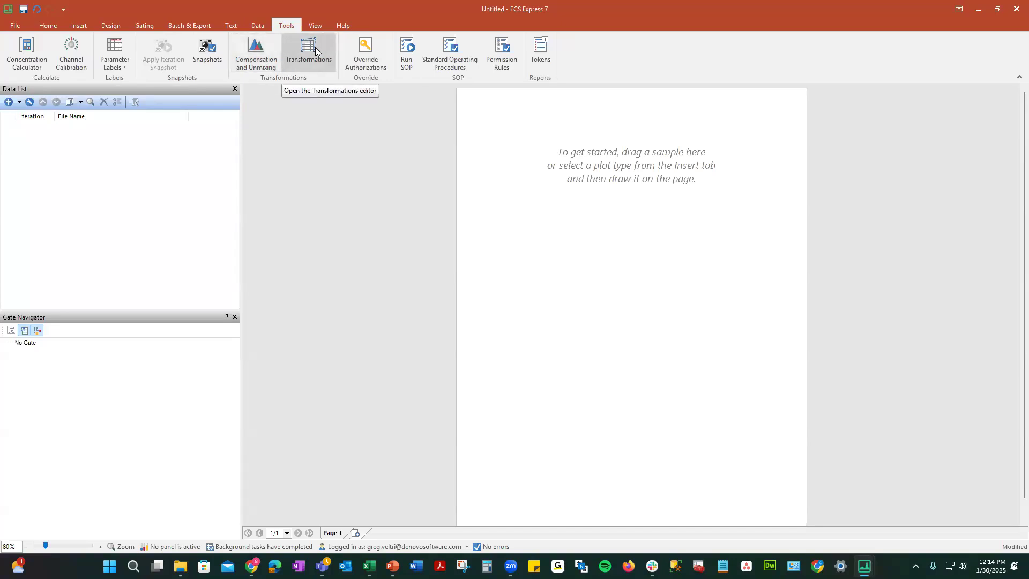
{"action": "left_click", "coordinate": [316, 25]}
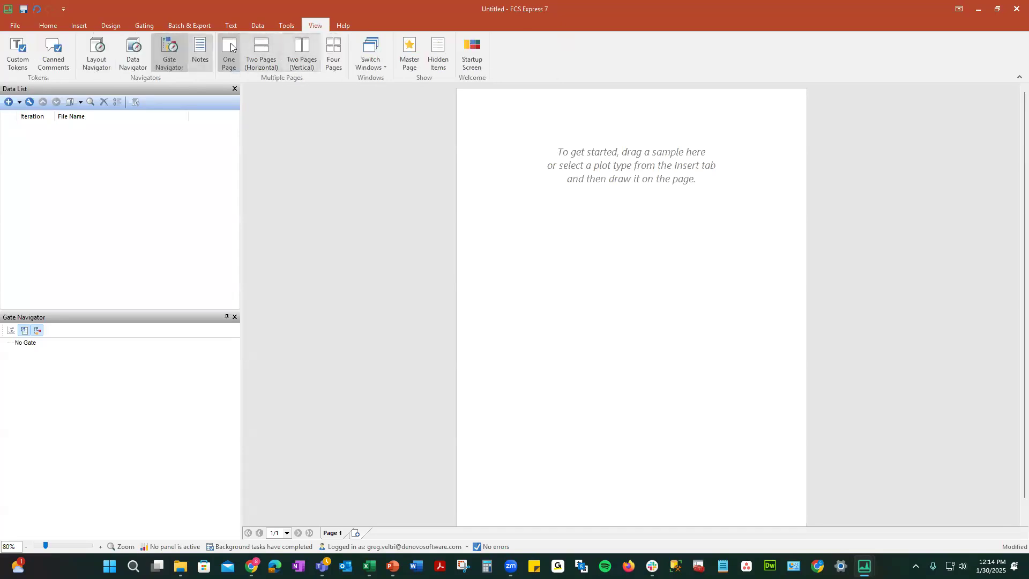
{"action": "left_click", "coordinate": [346, 25]}
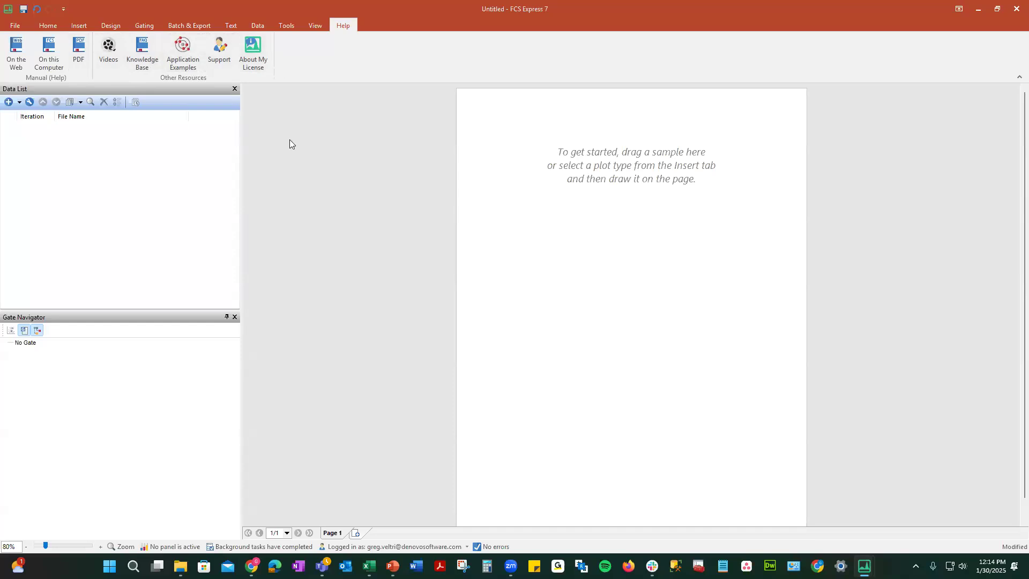
{"action": "left_click", "coordinate": [55, 22]}
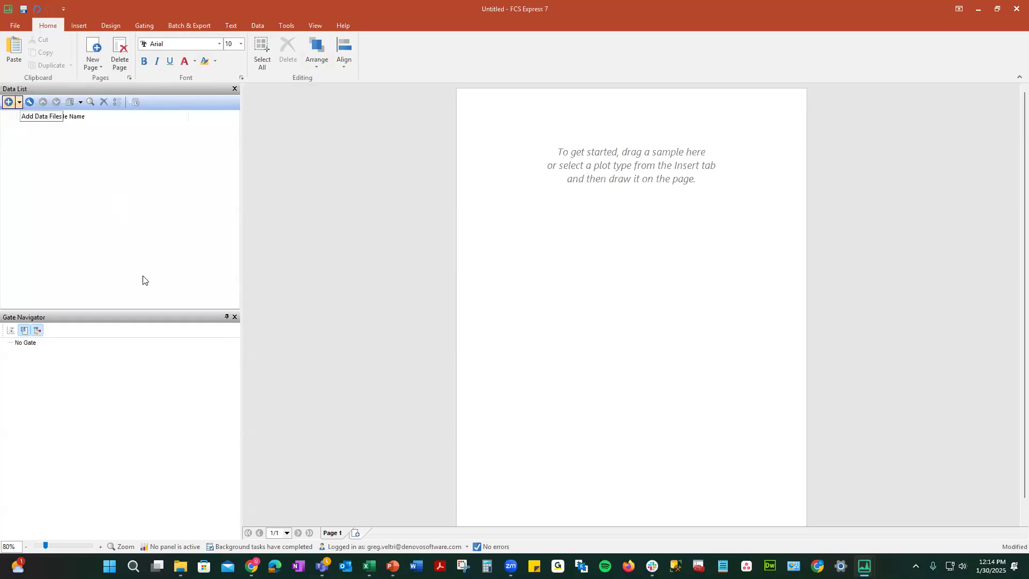
Step: Add Sample1.fcs through Sample8.fcs from the Sample Data folder to the layout's data list and move the folder window away
{"action": "left_click", "coordinate": [180, 566]}
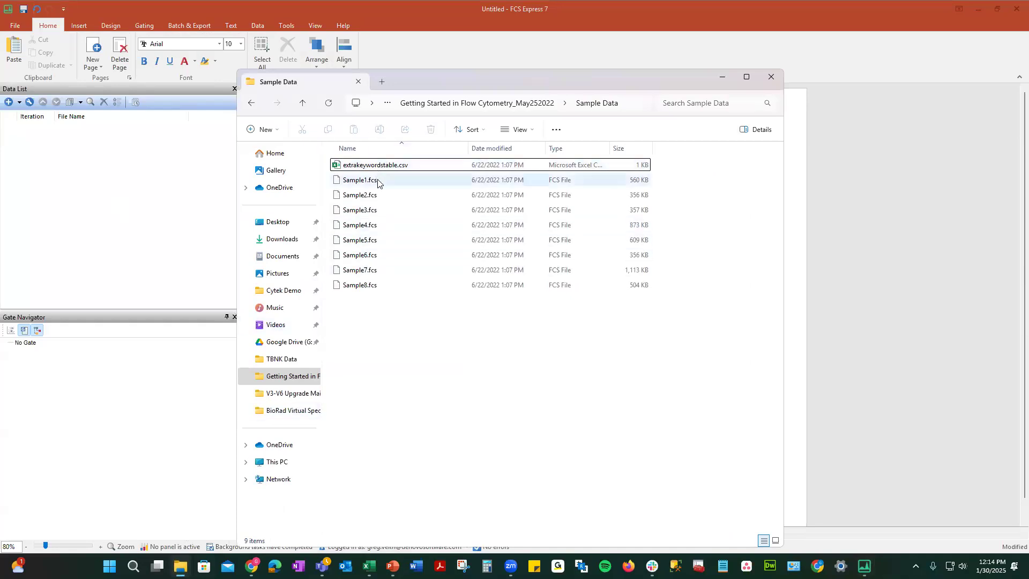
{"action": "left_click", "coordinate": [378, 181]}
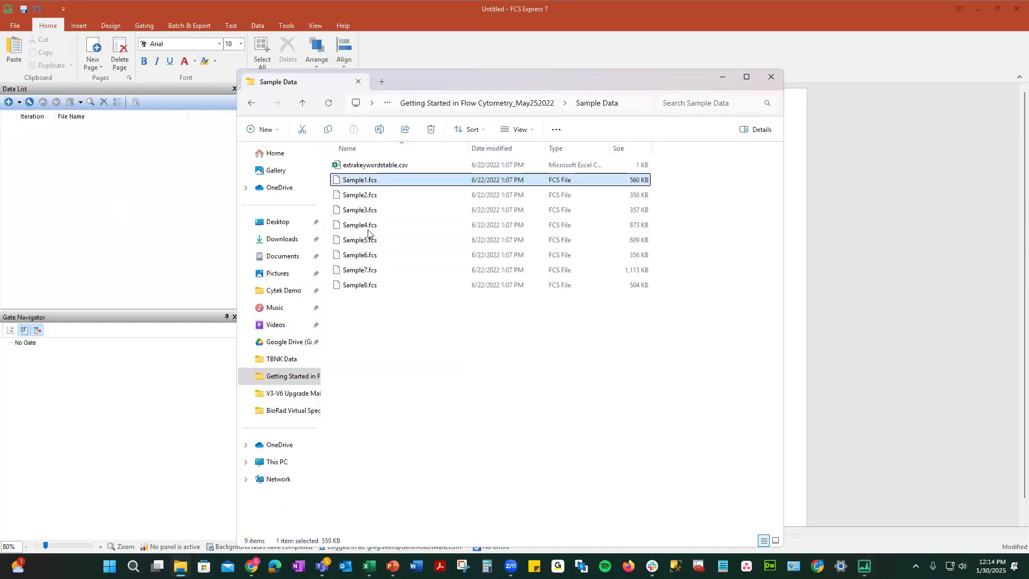
{"action": "left_click_drag", "start_coordinate": [381, 284], "coordinate": [86, 165]}
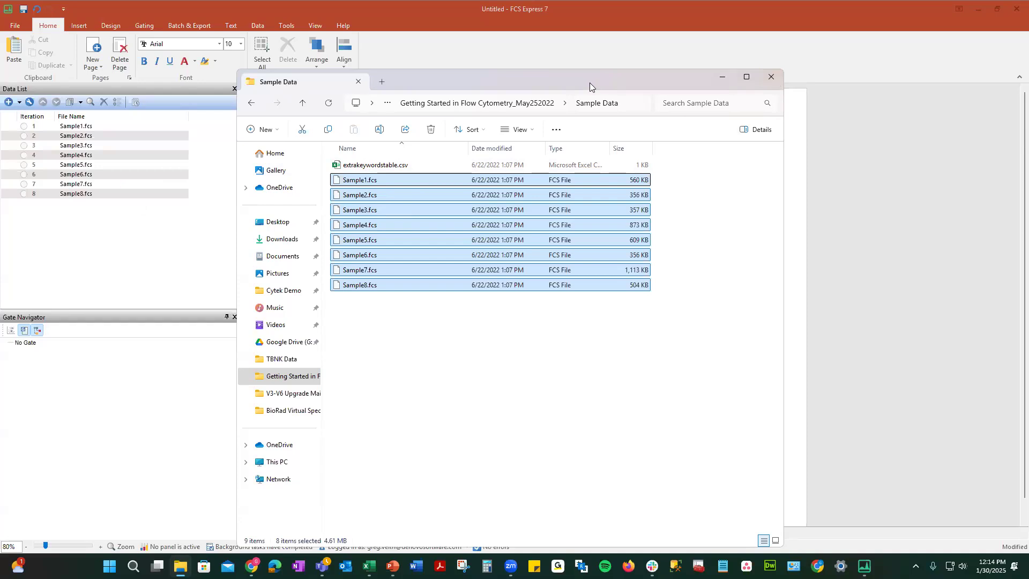
{"action": "left_click_drag", "start_coordinate": [590, 83], "coordinate": [1028, 82]}
{"action": "left_click", "coordinate": [120, 160]}
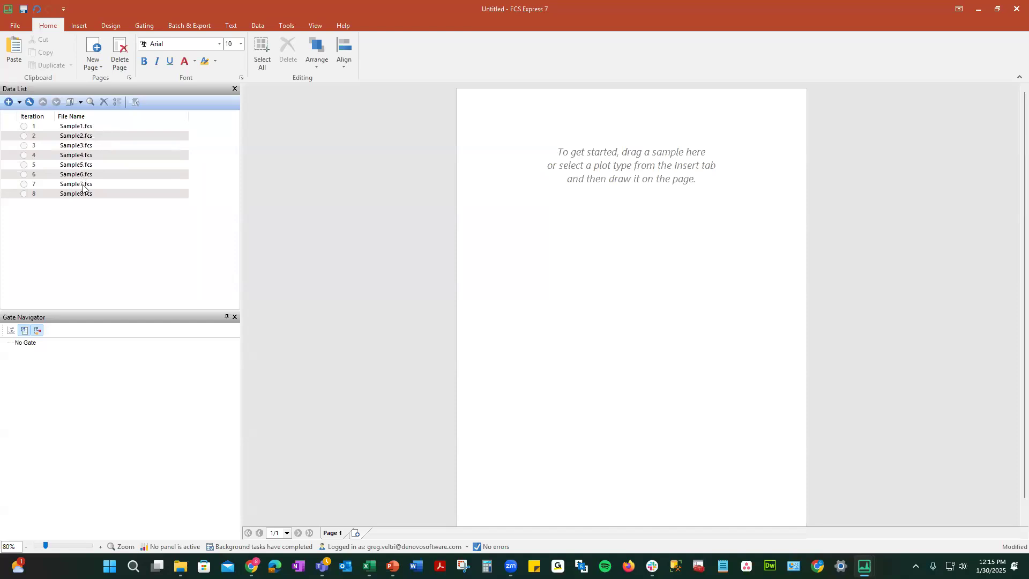
Step: Insert a Histogram and a Density plot of Sample1.fcs on the page
{"action": "left_click", "coordinate": [153, 21]}
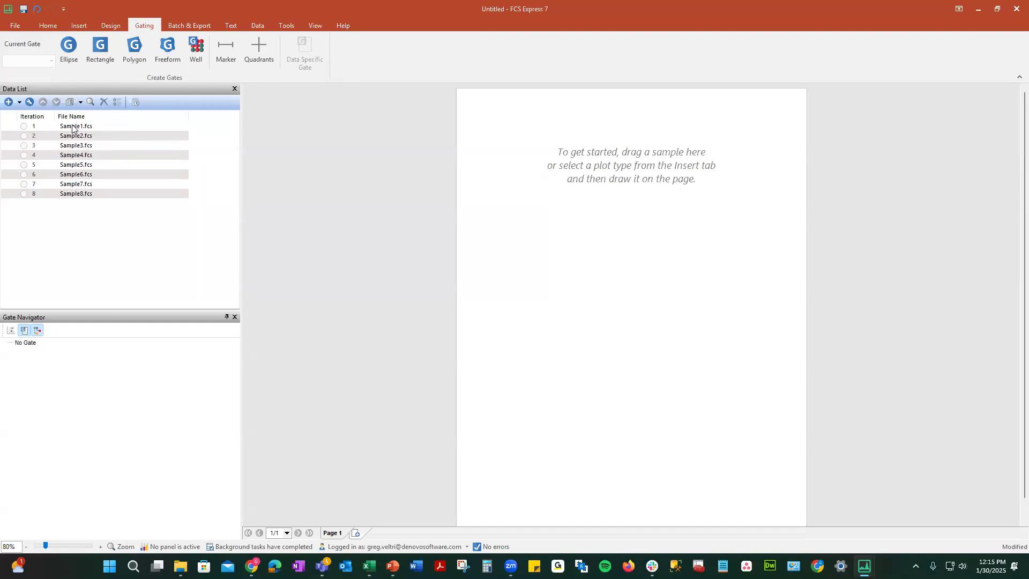
{"action": "left_click", "coordinate": [88, 26]}
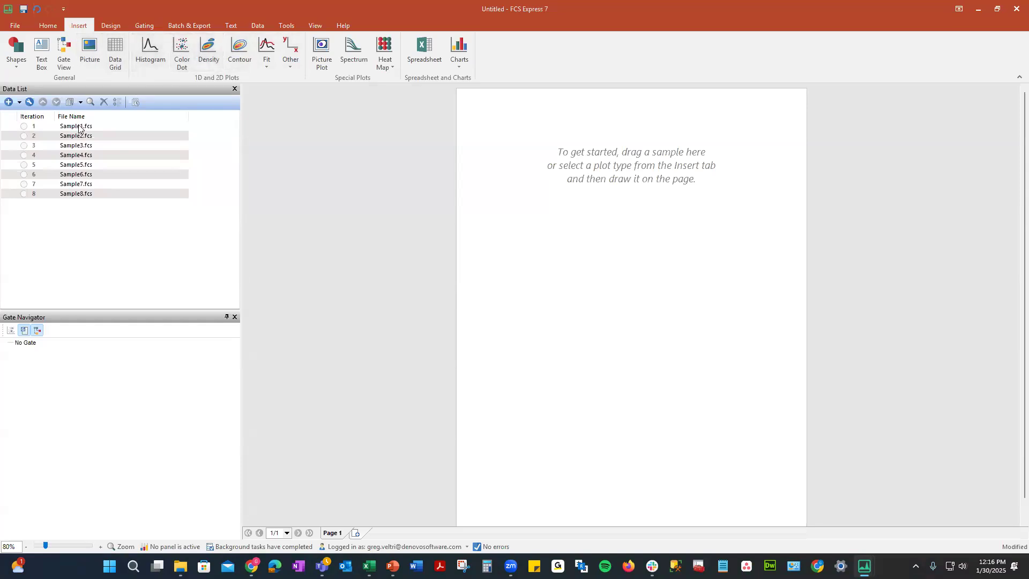
{"action": "left_click_drag", "start_coordinate": [79, 128], "coordinate": [124, 124]}
{"action": "left_click_drag", "start_coordinate": [494, 121], "coordinate": [493, 121]}
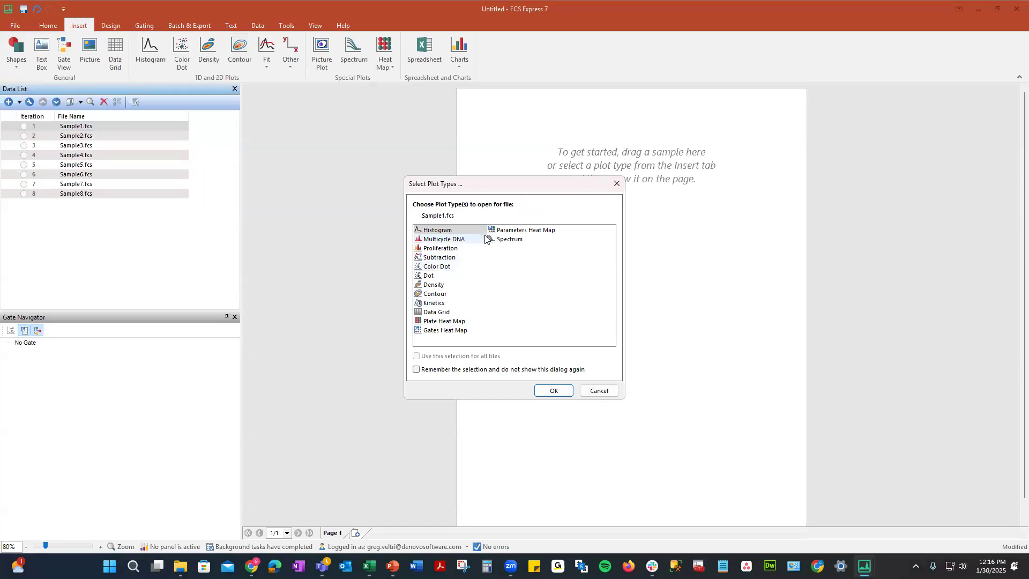
{"action": "left_click", "coordinate": [452, 286]}
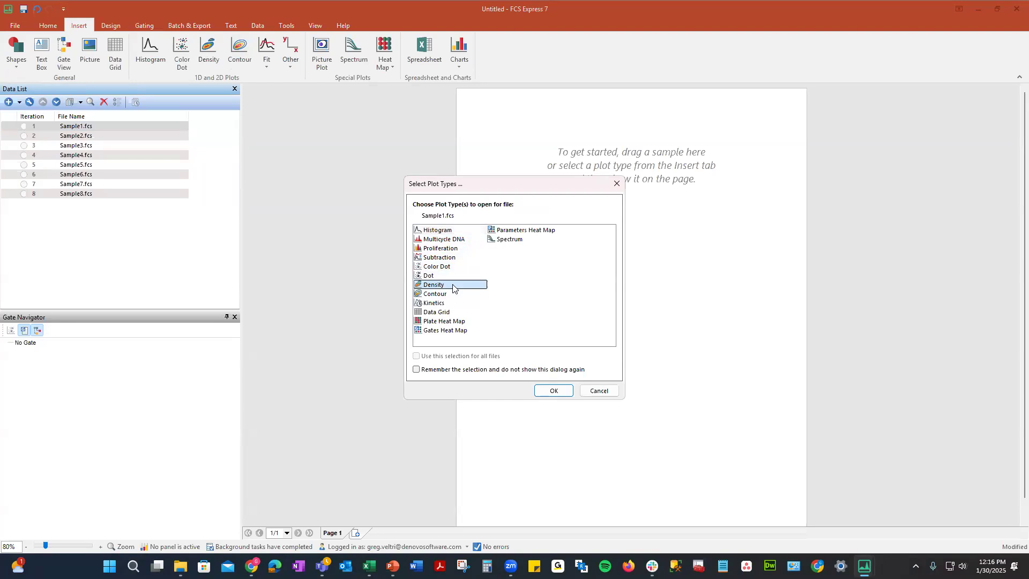
{"action": "left_click", "coordinate": [448, 230], "text": "ctrl"}
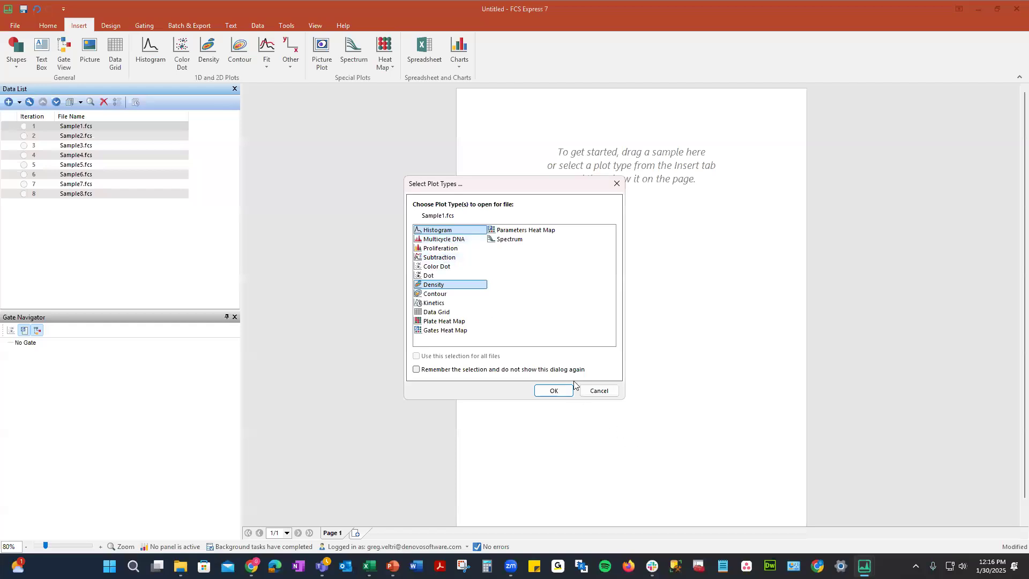
{"action": "left_click", "coordinate": [555, 391]}
Step: Move the density plot to the page's upper-left corner and place the histogram beside it, widened towards the right page edge
{"action": "left_click_drag", "start_coordinate": [591, 122], "coordinate": [737, 118]}
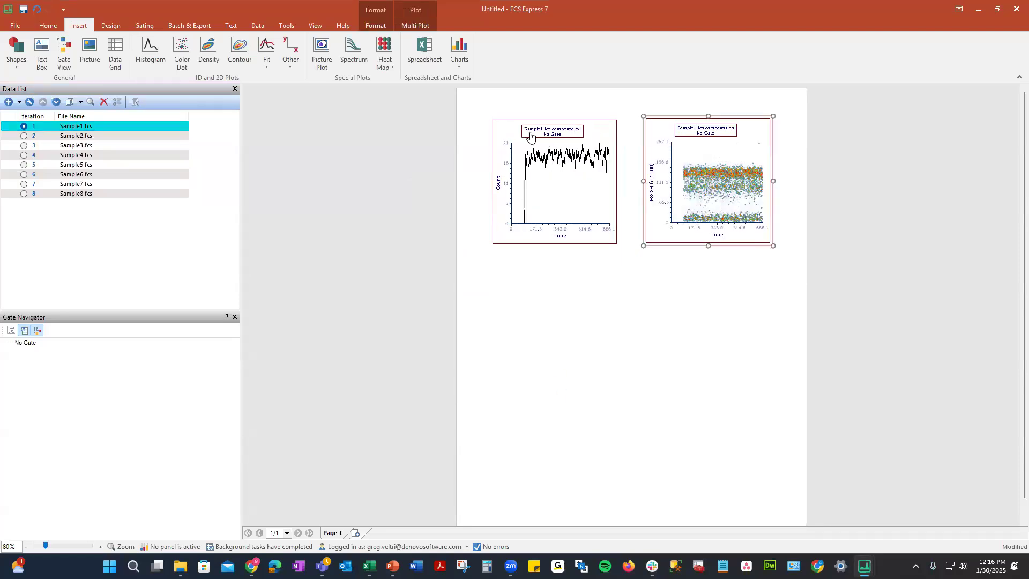
{"action": "left_click_drag", "start_coordinate": [581, 248], "coordinate": [728, 221]}
{"action": "left_click_drag", "start_coordinate": [673, 119], "coordinate": [501, 97]}
{"action": "left_click", "coordinate": [750, 261]}
{"action": "left_click_drag", "start_coordinate": [763, 259], "coordinate": [736, 185]}
{"action": "left_click_drag", "start_coordinate": [732, 224], "coordinate": [802, 206]}
Step: Shrink the density plot to a compact size in the page's upper-left corner and set the page zoom to 110%
{"action": "left_click", "coordinate": [576, 213]}
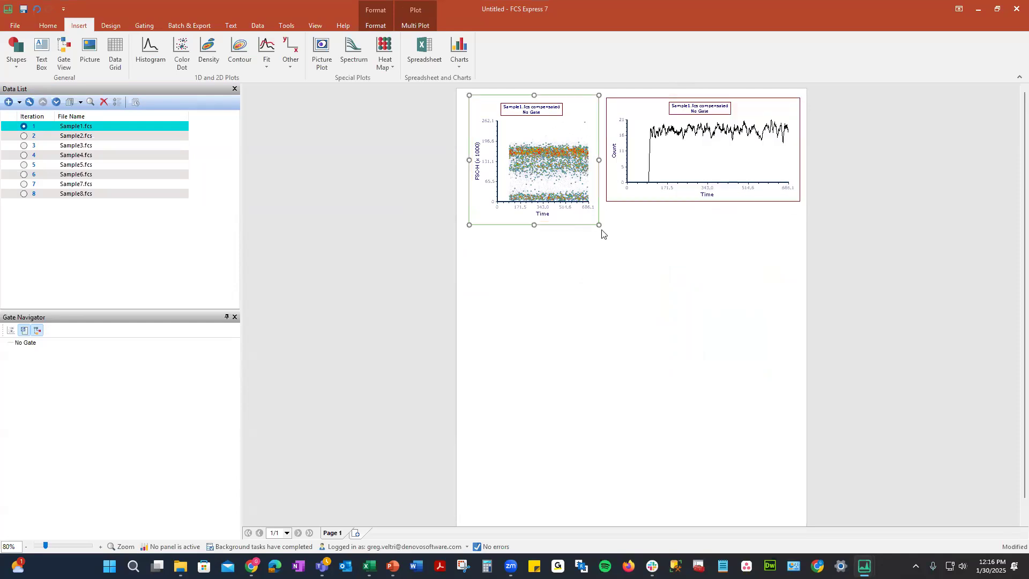
{"action": "left_click_drag", "start_coordinate": [600, 225], "coordinate": [590, 199]}
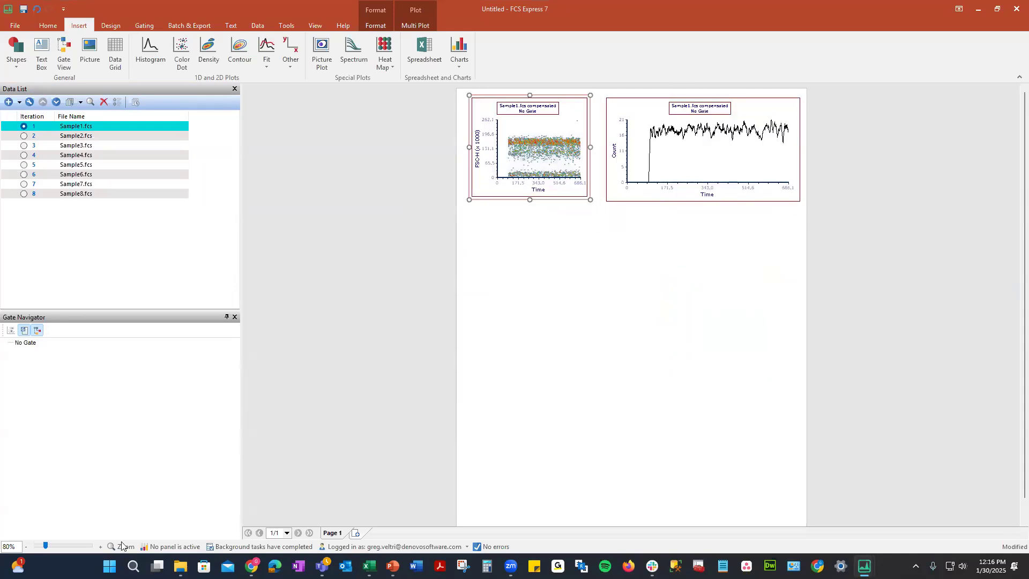
{"action": "left_click", "coordinate": [100, 548]}
{"action": "left_click", "coordinate": [100, 547]}
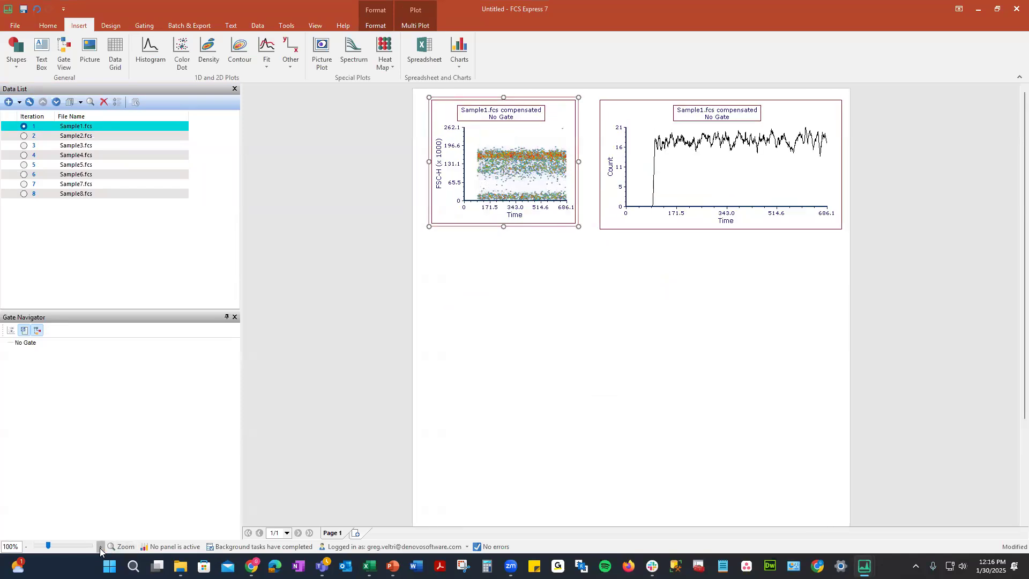
{"action": "left_click", "coordinate": [100, 547]}
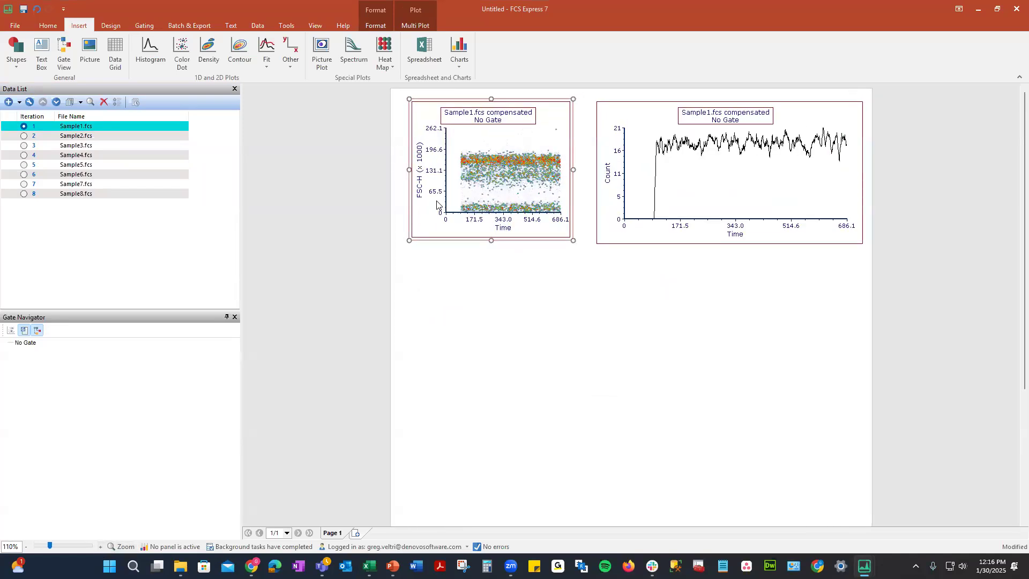
{"action": "left_click_drag", "start_coordinate": [574, 240], "coordinate": [550, 236]}
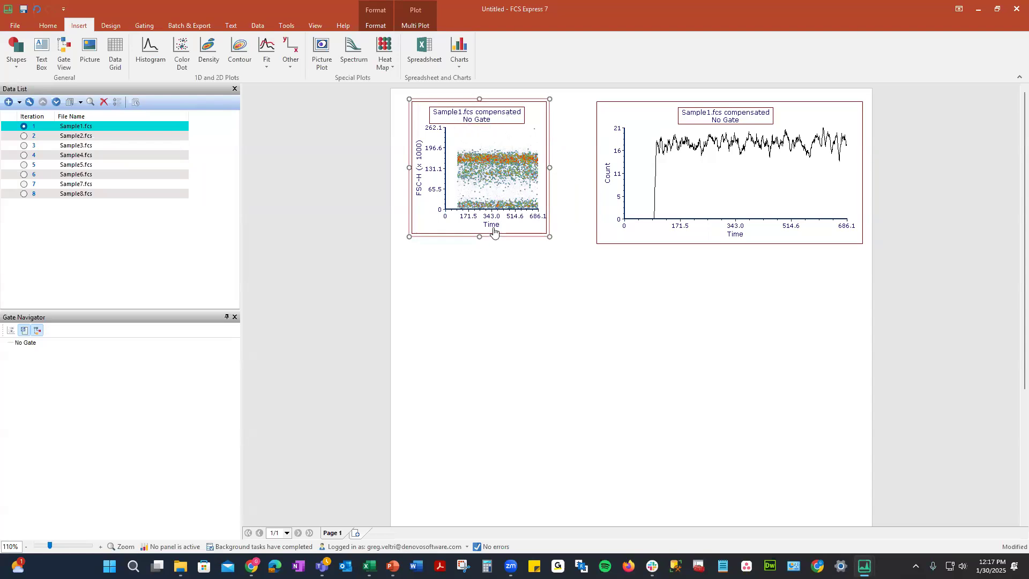
Step: Set the density plot's X axis to FSC-H and Y axis to SSC-A, and fit it slightly enlarged into the page's upper-left corner
{"action": "left_click", "coordinate": [493, 229]}
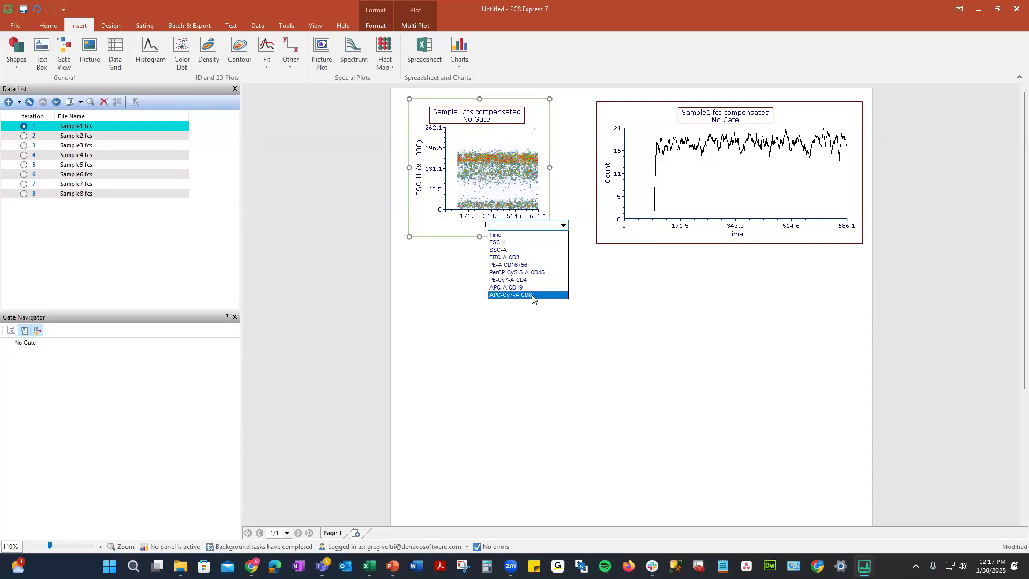
{"action": "left_click", "coordinate": [533, 242]}
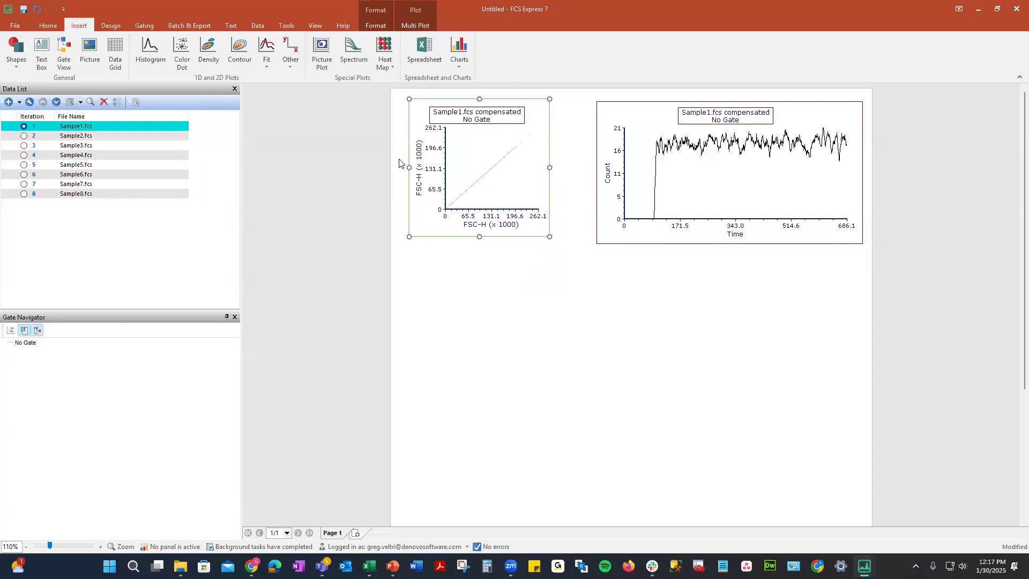
{"action": "left_click", "coordinate": [420, 167]}
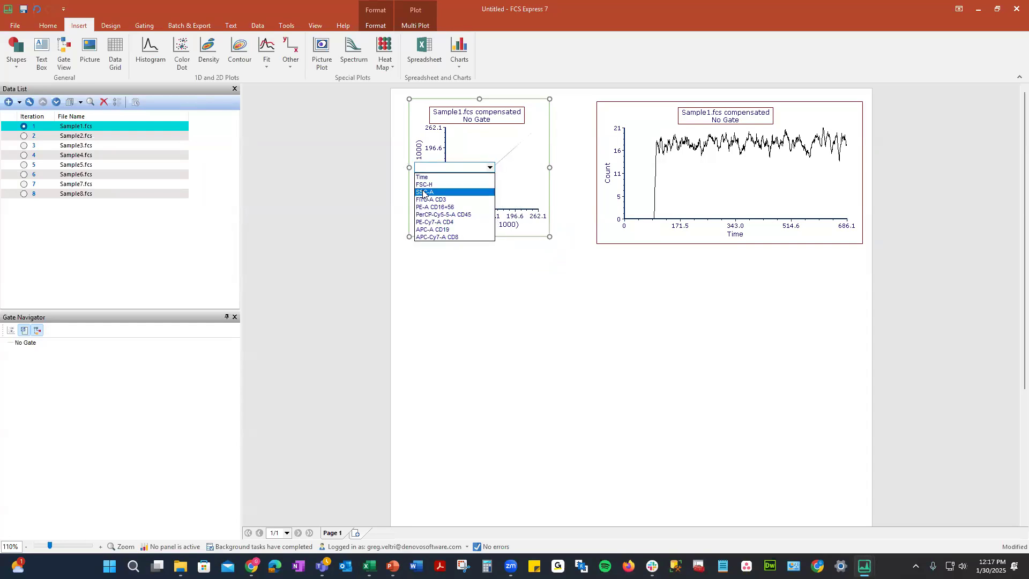
{"action": "left_click", "coordinate": [425, 192]}
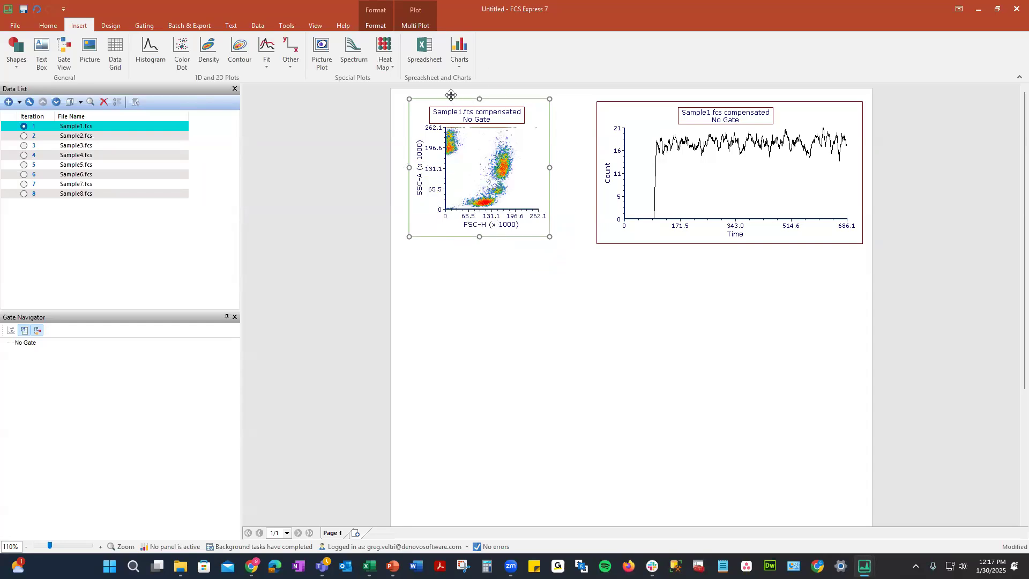
{"action": "left_click_drag", "start_coordinate": [425, 99], "coordinate": [411, 95]}
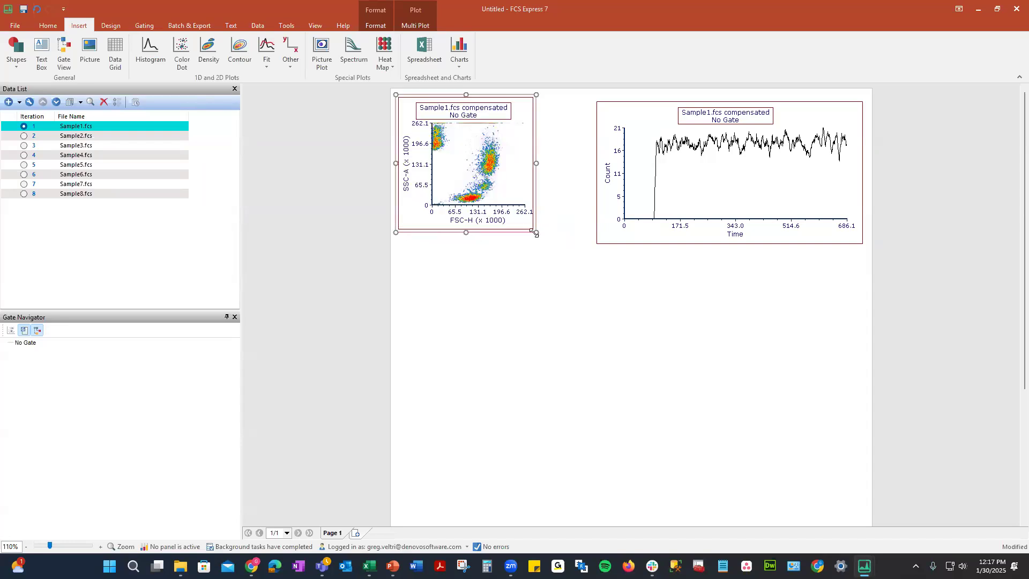
{"action": "left_click_drag", "start_coordinate": [535, 232], "coordinate": [541, 245]}
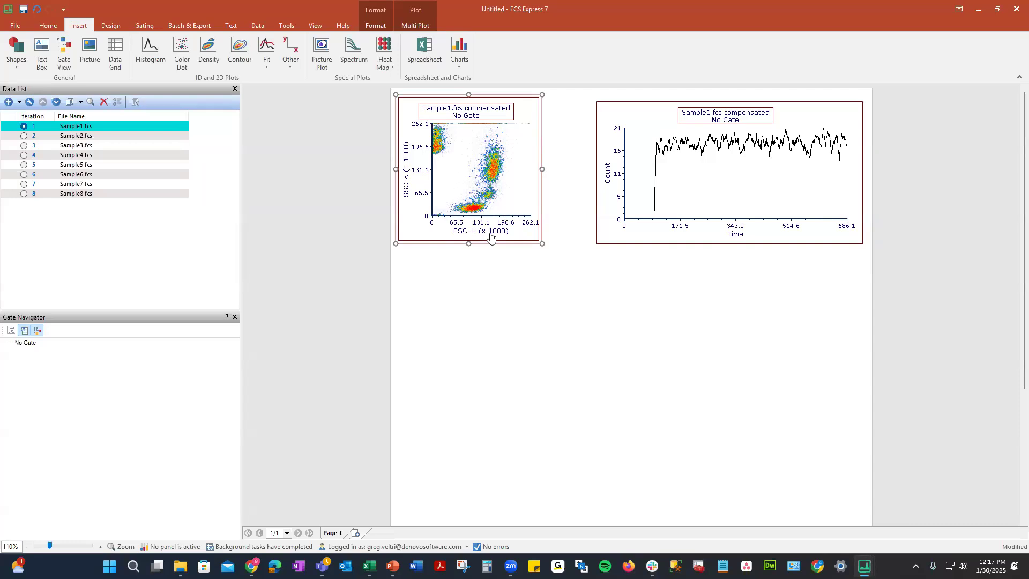
Step: Change the density plot's X axis parameter to PerCP-Cy5-5-A CD45
{"action": "left_click", "coordinate": [491, 236]}
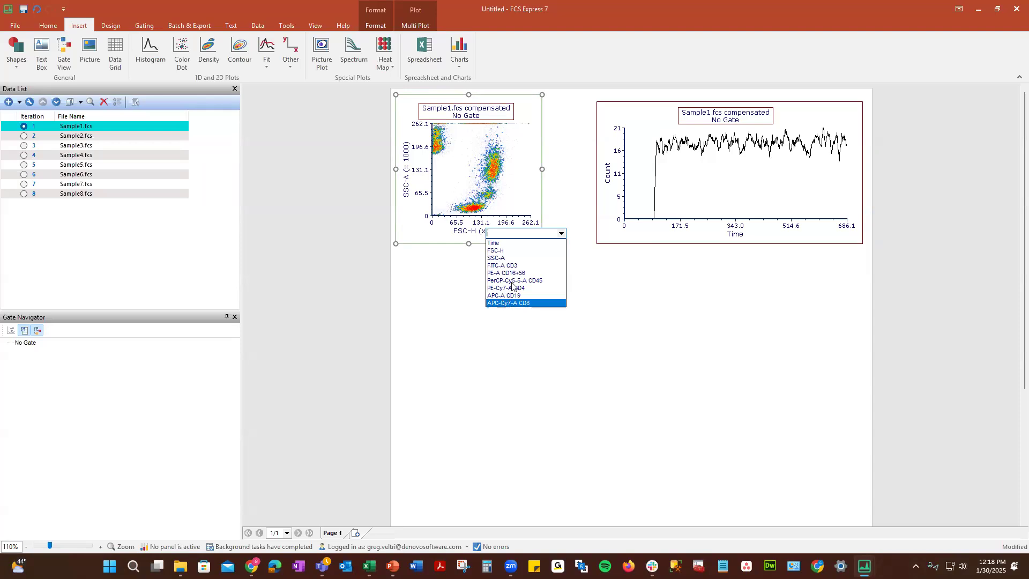
{"action": "left_click", "coordinate": [517, 233]}
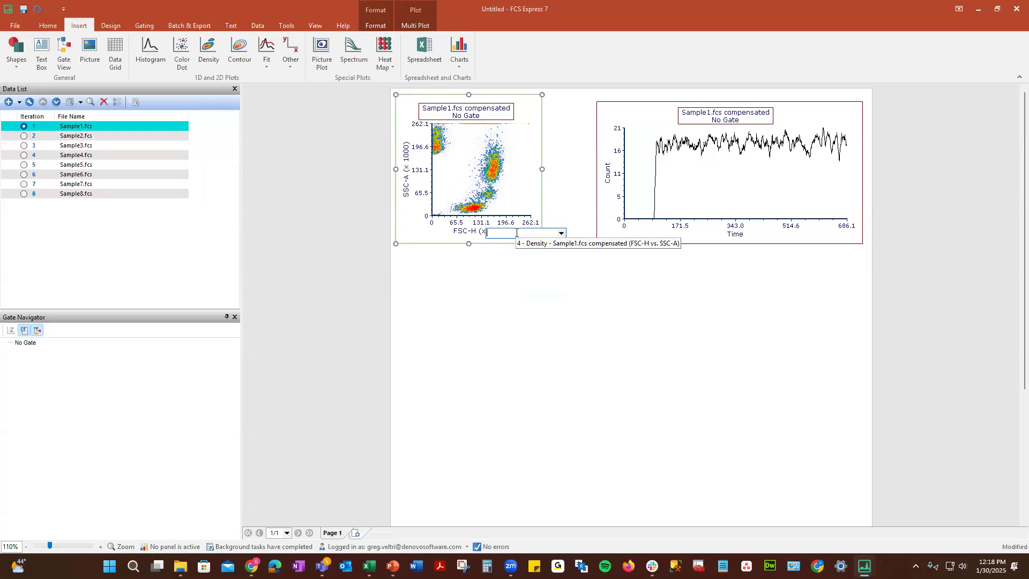
{"action": "type", "text": "45"}
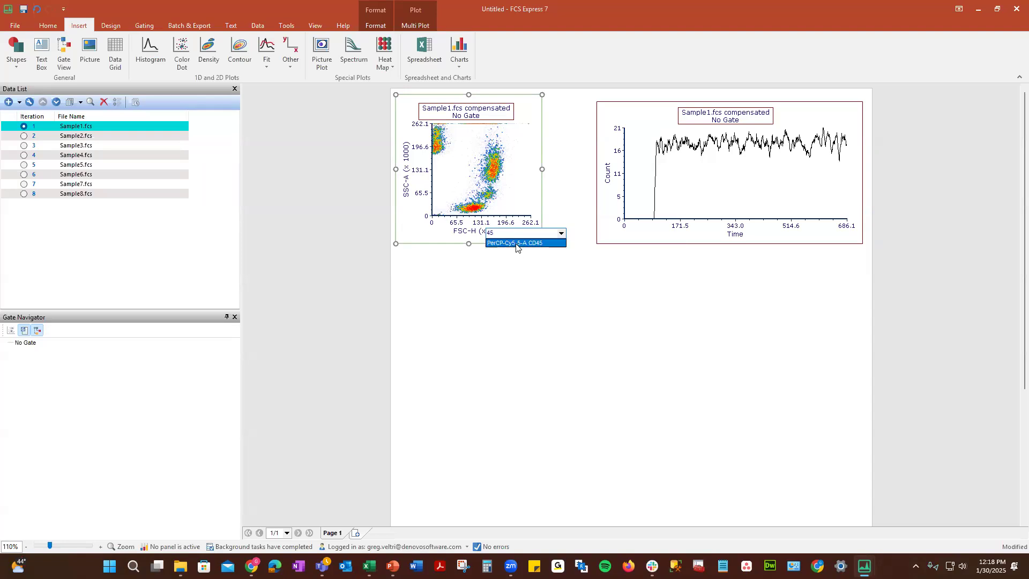
{"action": "left_click", "coordinate": [516, 243]}
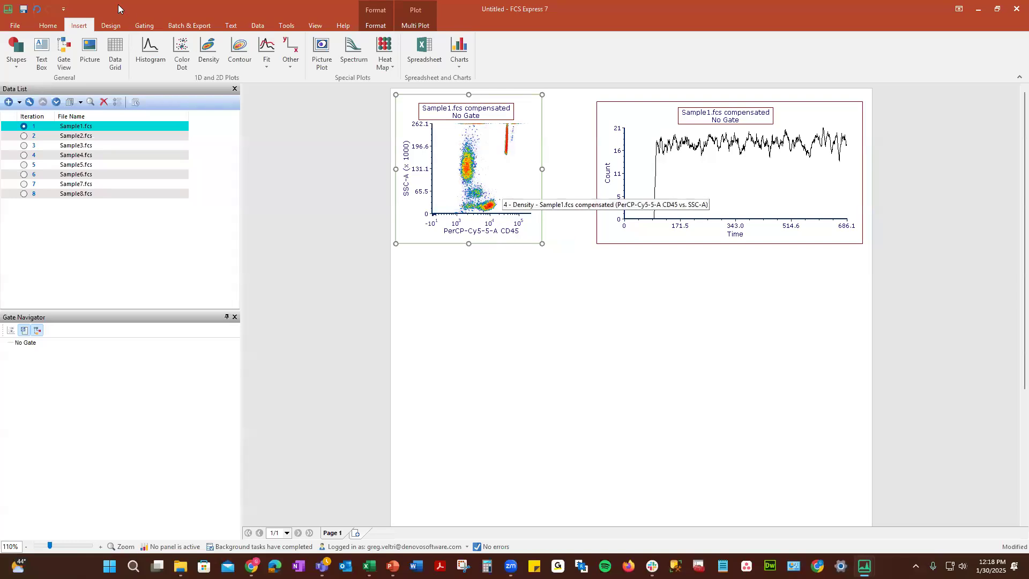
Step: Draw a rectangle gate around the CD45-bright, low SSC-A cluster on the density plot, accepting the default name and colour
{"action": "left_click", "coordinate": [144, 25]}
{"action": "left_click", "coordinate": [102, 47]}
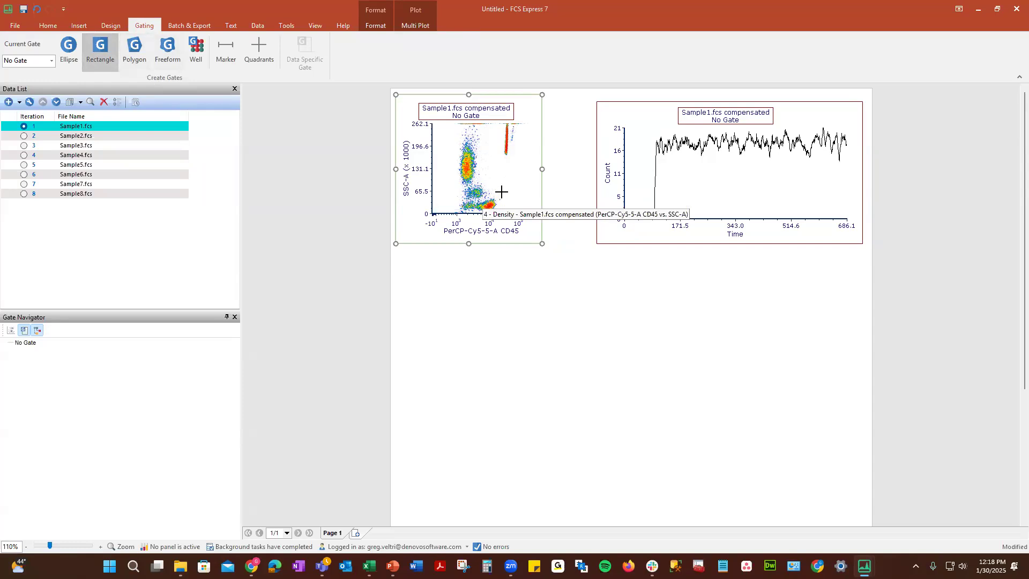
{"action": "left_click_drag", "start_coordinate": [500, 194], "coordinate": [477, 214]}
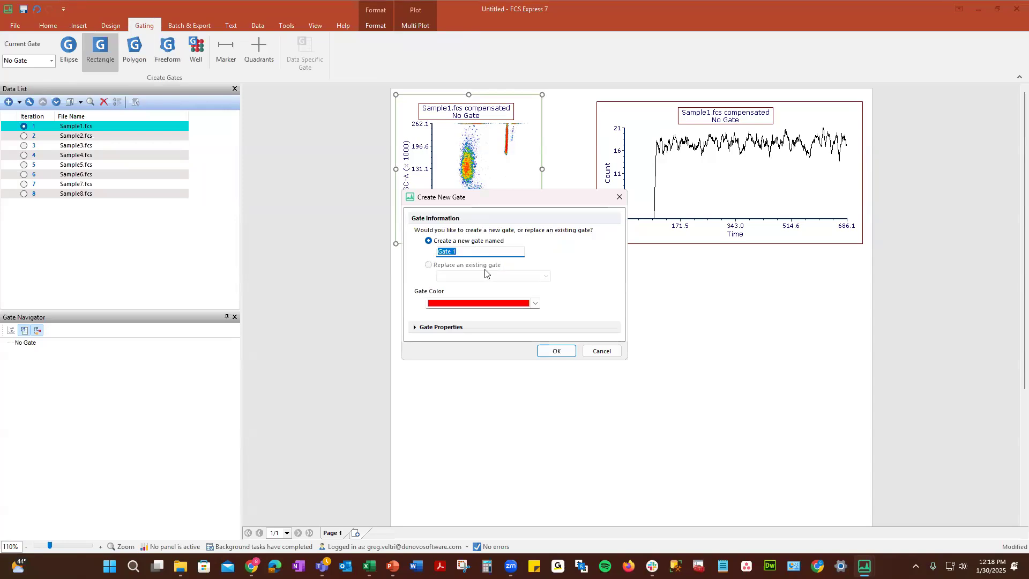
{"action": "left_click", "coordinate": [558, 351]}
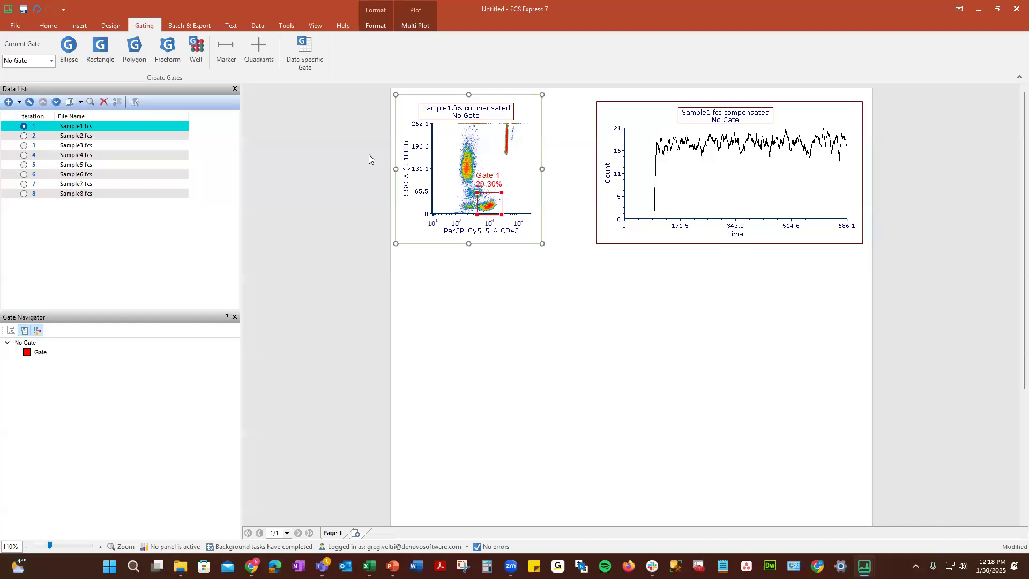
Step: Replace the existing Gate 1 with a six-sided polygon gate drawn closely around the same CD45-bright, low SSC-A cluster
{"action": "left_click", "coordinate": [138, 48]}
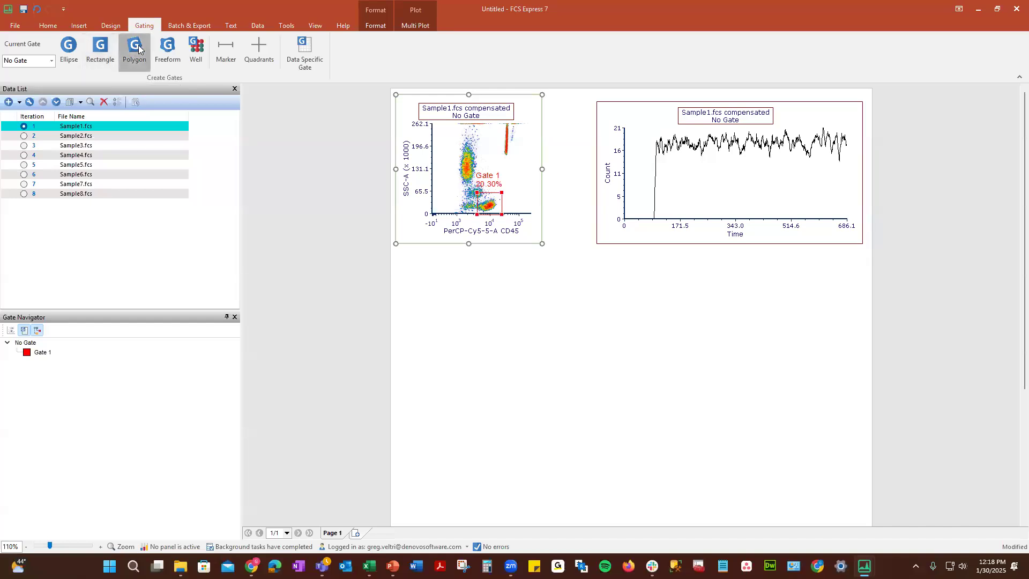
{"action": "left_click", "coordinate": [482, 198]}
{"action": "left_click", "coordinate": [499, 199]}
{"action": "left_click", "coordinate": [496, 212]}
{"action": "left_click", "coordinate": [480, 213]}
{"action": "left_click", "coordinate": [475, 211]}
{"action": "left_click", "coordinate": [473, 202]}
{"action": "left_click", "coordinate": [482, 197]}
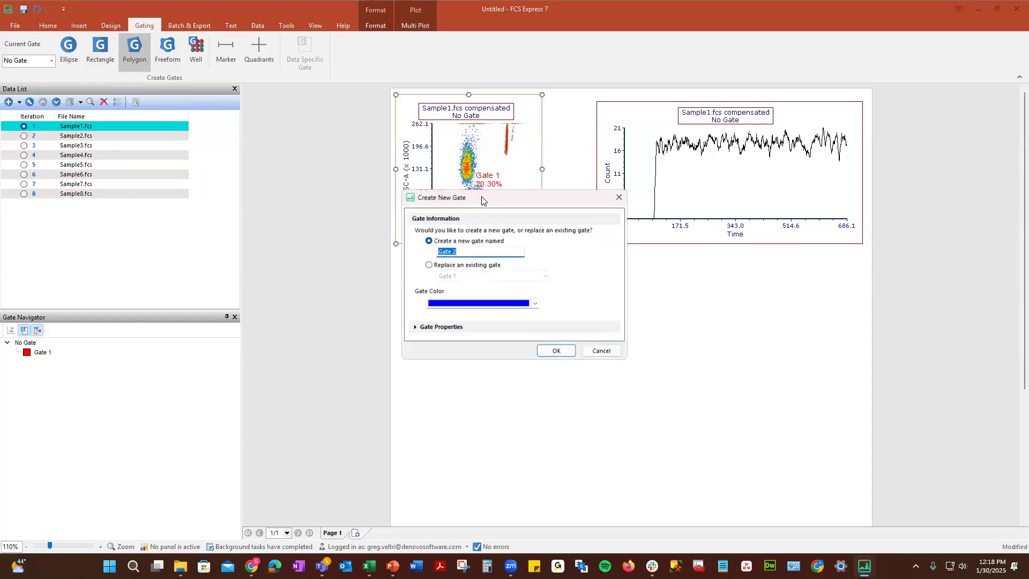
{"action": "left_click", "coordinate": [428, 265]}
{"action": "left_click", "coordinate": [557, 352]}
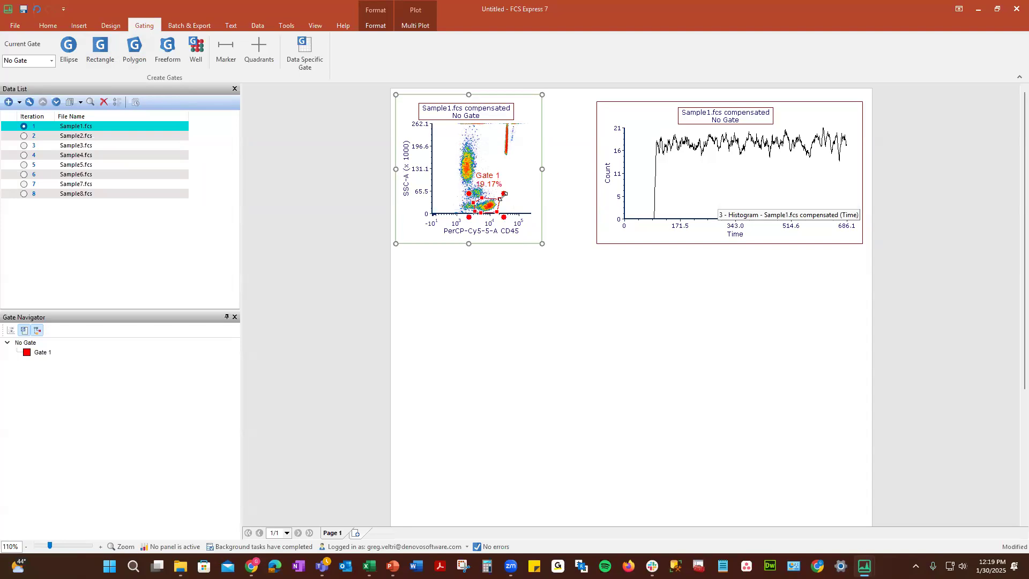
Step: Return the density plot's X axis to FSC-H and replace Gate 1 with a polygon around the low SSC-A cluster, its label beside it
{"action": "left_click", "coordinate": [487, 234]}
{"action": "left_click", "coordinate": [508, 255]}
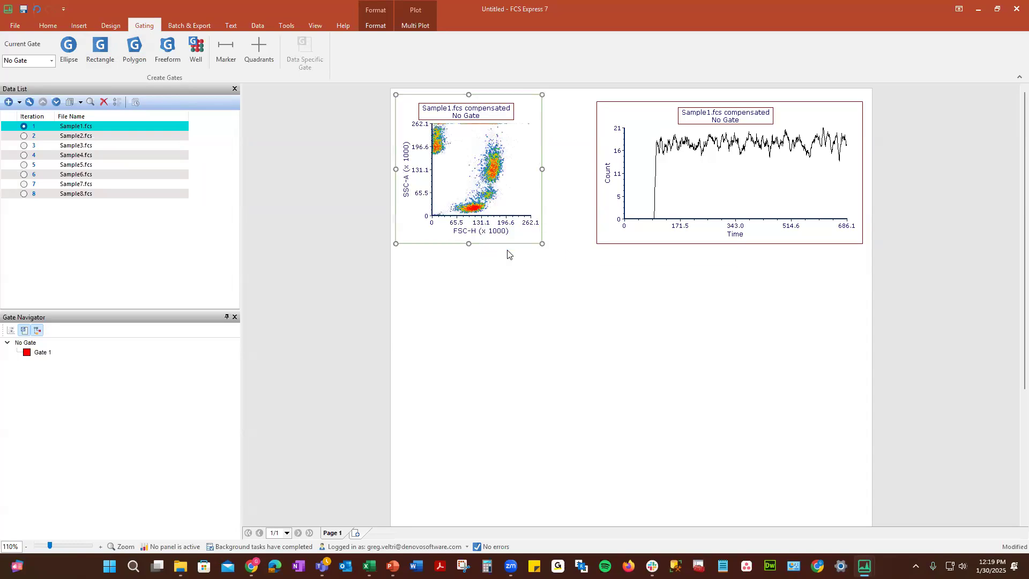
{"action": "left_click", "coordinate": [133, 47]}
{"action": "left_click", "coordinate": [457, 203]}
{"action": "left_click", "coordinate": [469, 199]}
{"action": "left_click", "coordinate": [489, 203]}
{"action": "left_click", "coordinate": [487, 212]}
{"action": "left_click", "coordinate": [474, 213]}
{"action": "left_click", "coordinate": [462, 214]}
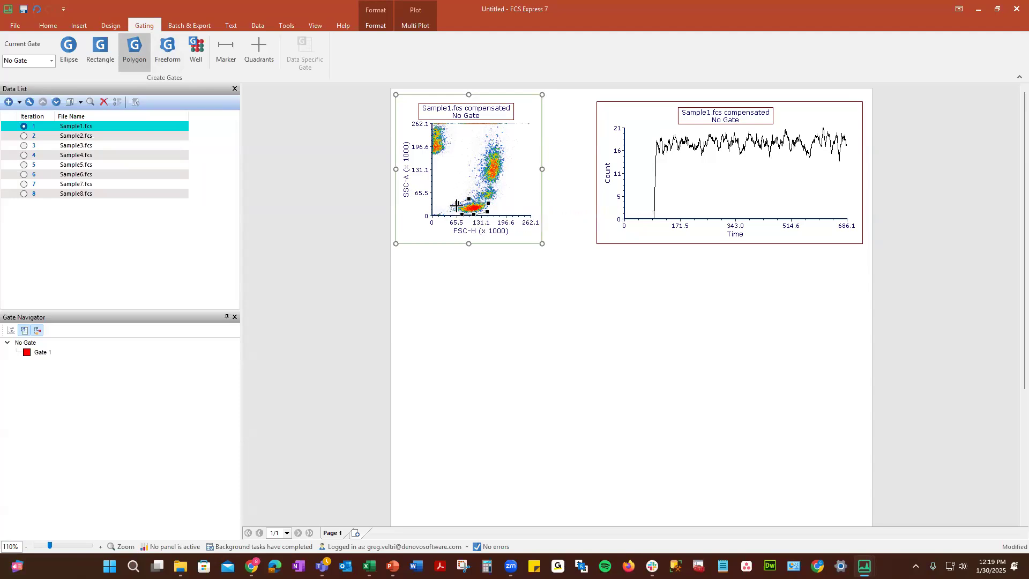
{"action": "left_click", "coordinate": [457, 204]}
{"action": "left_click", "coordinate": [428, 264]}
{"action": "left_click", "coordinate": [562, 356]}
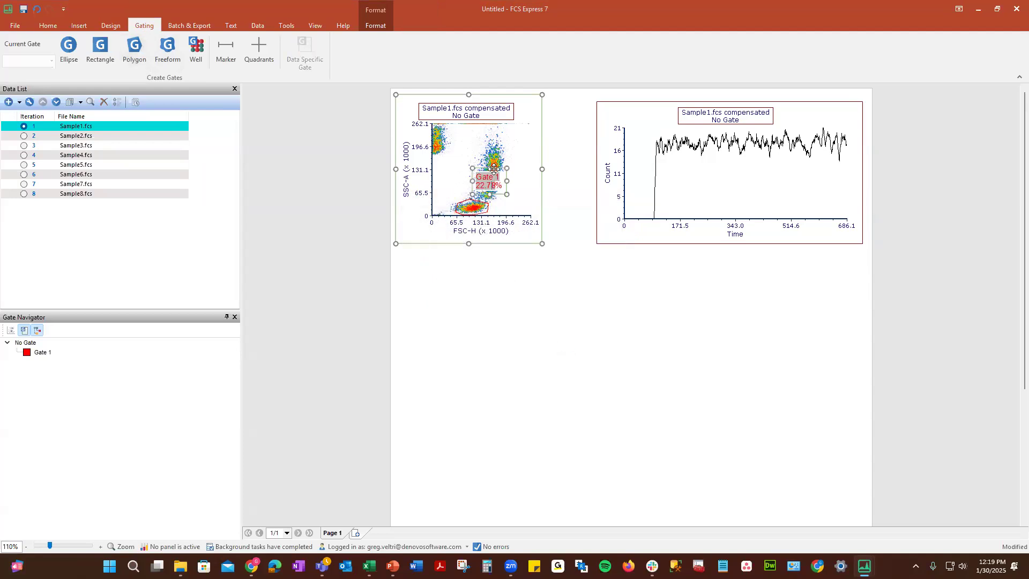
{"action": "left_click_drag", "start_coordinate": [494, 168], "coordinate": [516, 201]}
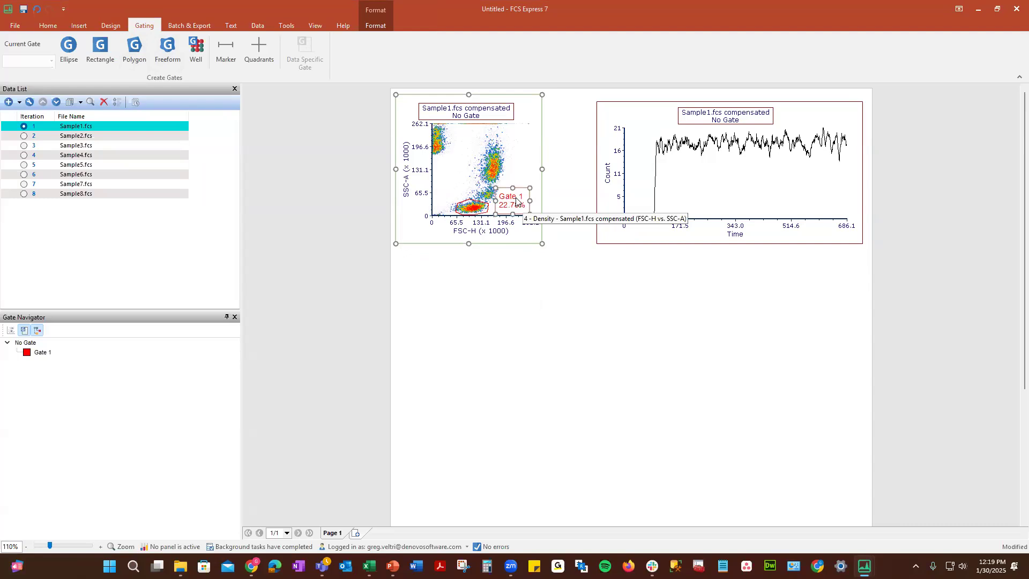
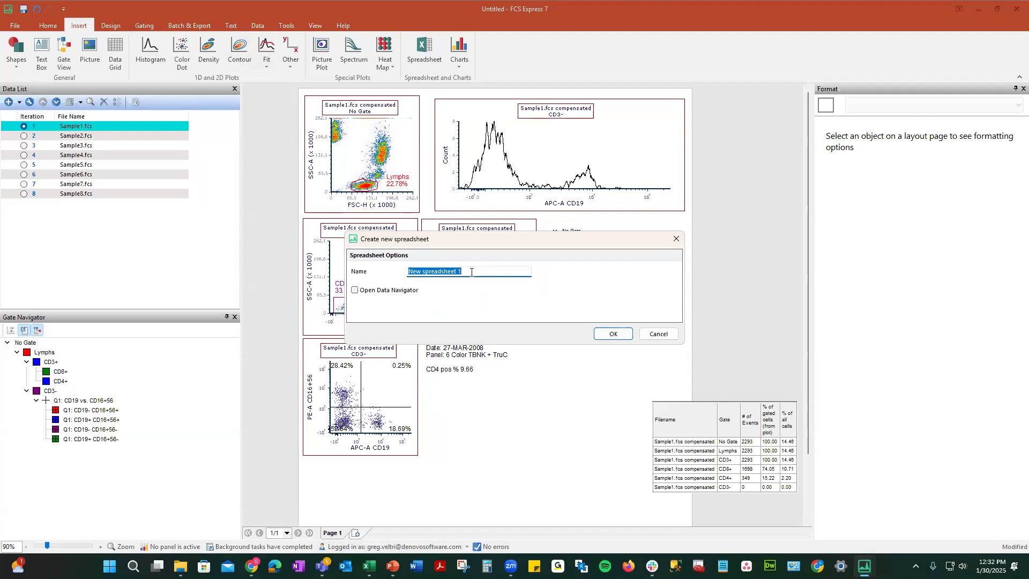
Step: Insert a spreadsheet with the default name below the CD4 pos % text, and move the statistics table completely off the page
{"action": "left_click", "coordinate": [617, 336]}
{"action": "left_click", "coordinate": [618, 336]}
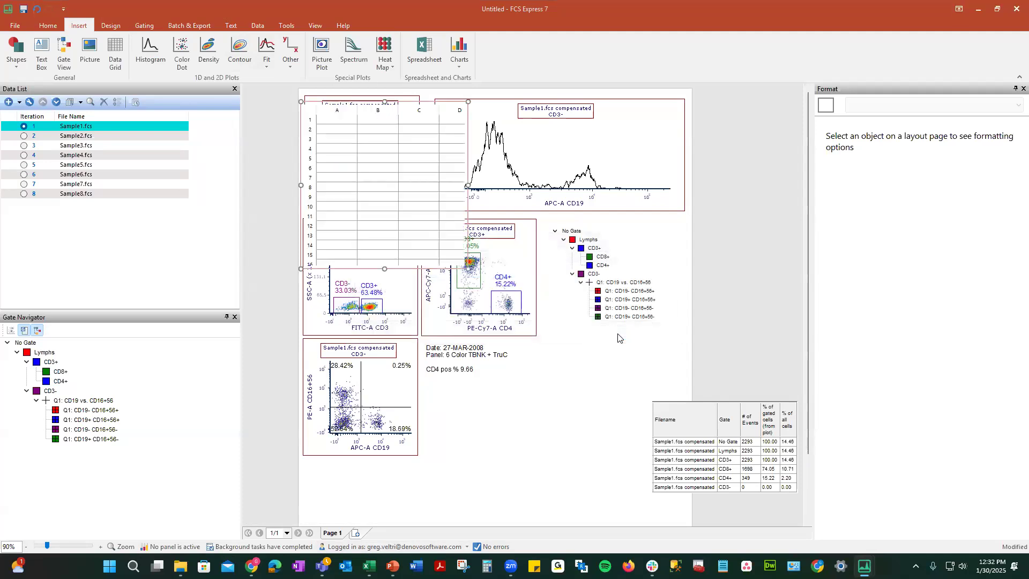
{"action": "left_click_drag", "start_coordinate": [410, 101], "coordinate": [532, 380]}
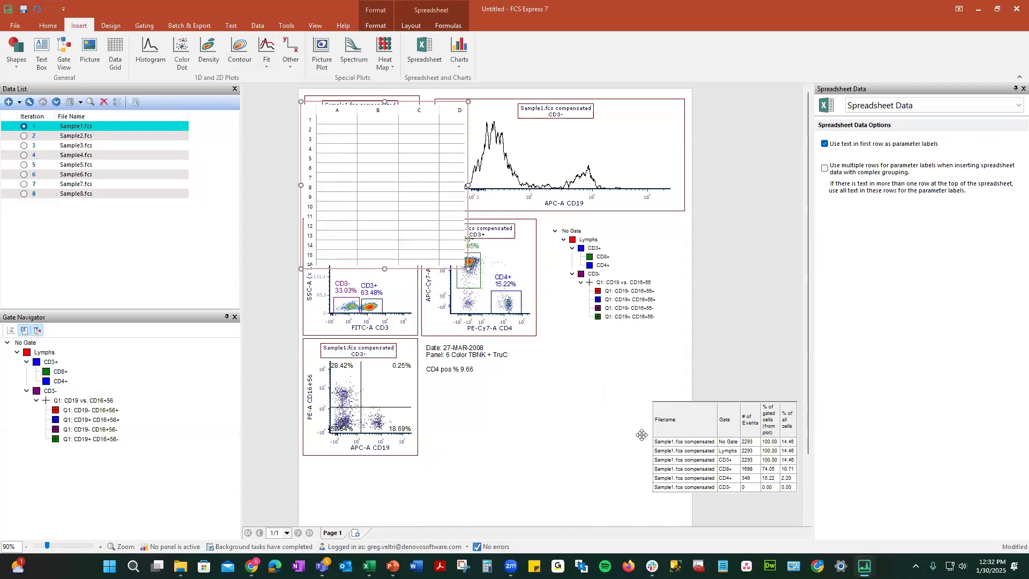
{"action": "left_click", "coordinate": [702, 400]}
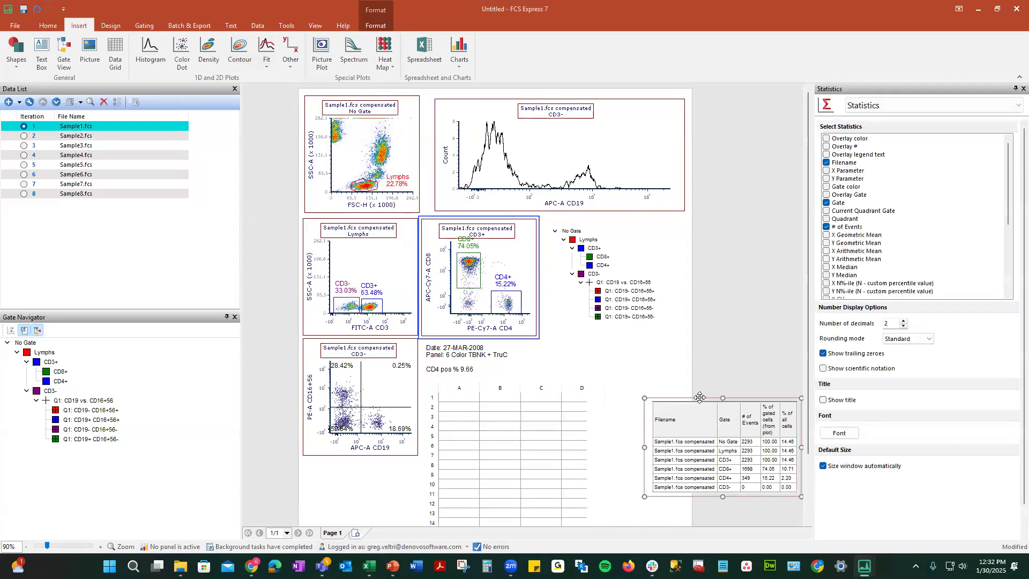
{"action": "left_click_drag", "start_coordinate": [700, 397], "coordinate": [773, 398]}
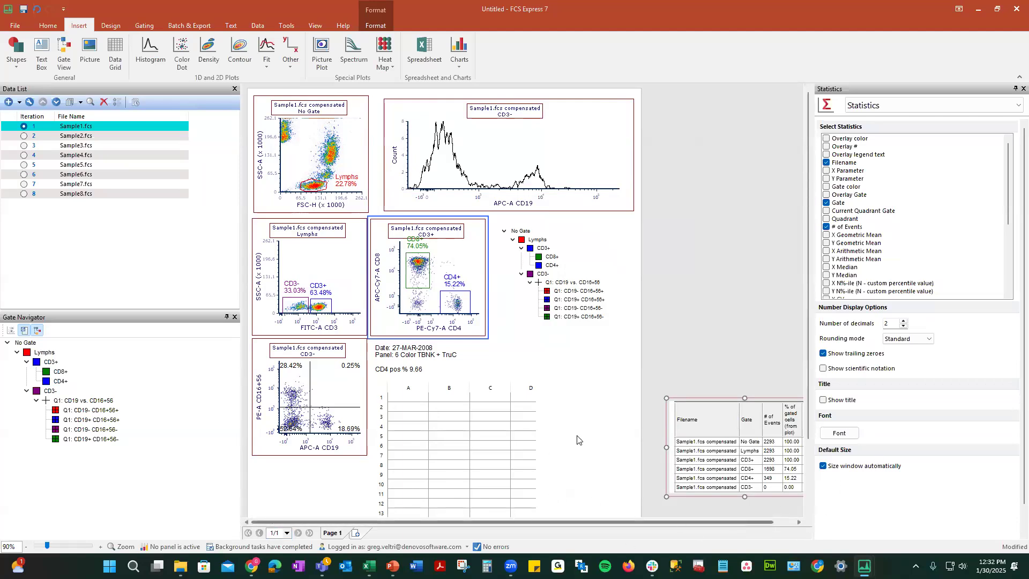
Step: Resize the spreadsheet to show columns A to F across the remaining page width and about ten rows
{"action": "scroll", "coordinate": [577, 440], "scroll_direction": "down", "scroll_amount": 3}
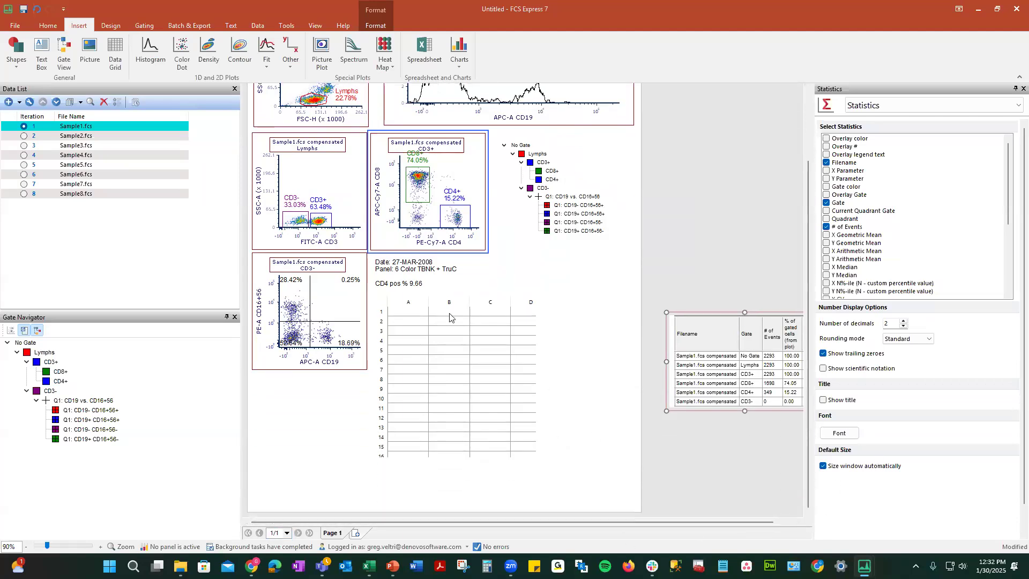
{"action": "left_click", "coordinate": [530, 392]}
{"action": "left_click_drag", "start_coordinate": [542, 376], "coordinate": [633, 377]}
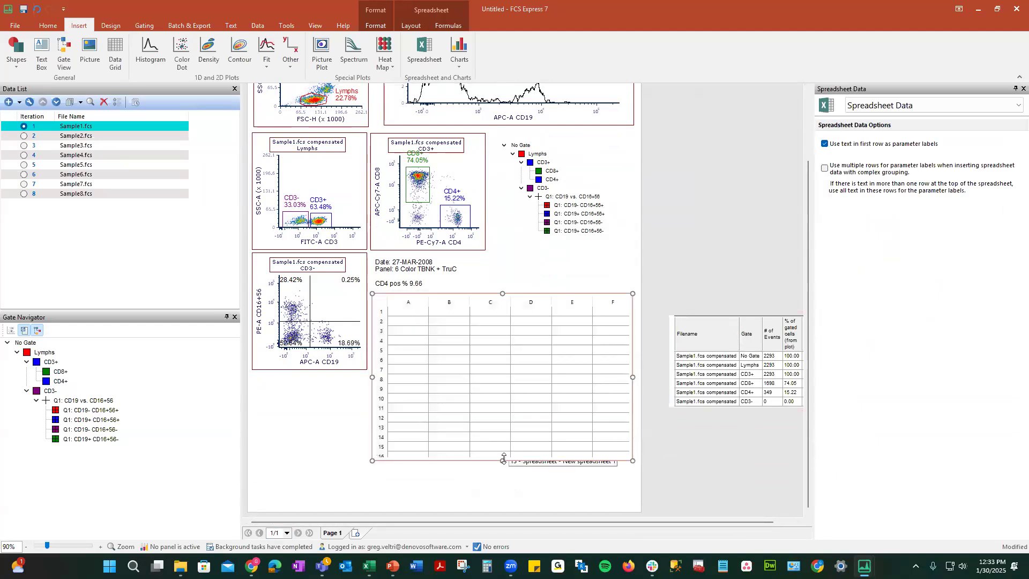
{"action": "left_click_drag", "start_coordinate": [503, 460], "coordinate": [503, 403]}
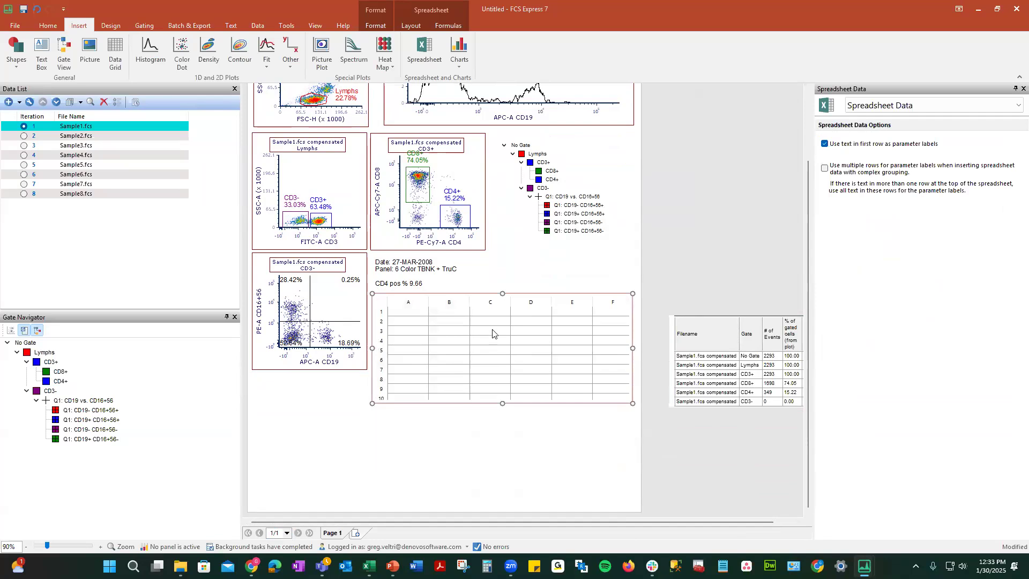
Step: Insert the Lymphs gate's Filename, # of Events and % of gated cells (from plot) from the No Gate density plot, starting at spreadsheet cell A1
{"action": "scroll", "coordinate": [492, 333], "scroll_direction": "up", "scroll_amount": 3}
{"action": "scroll", "coordinate": [516, 294], "scroll_direction": "up", "scroll_amount": 1}
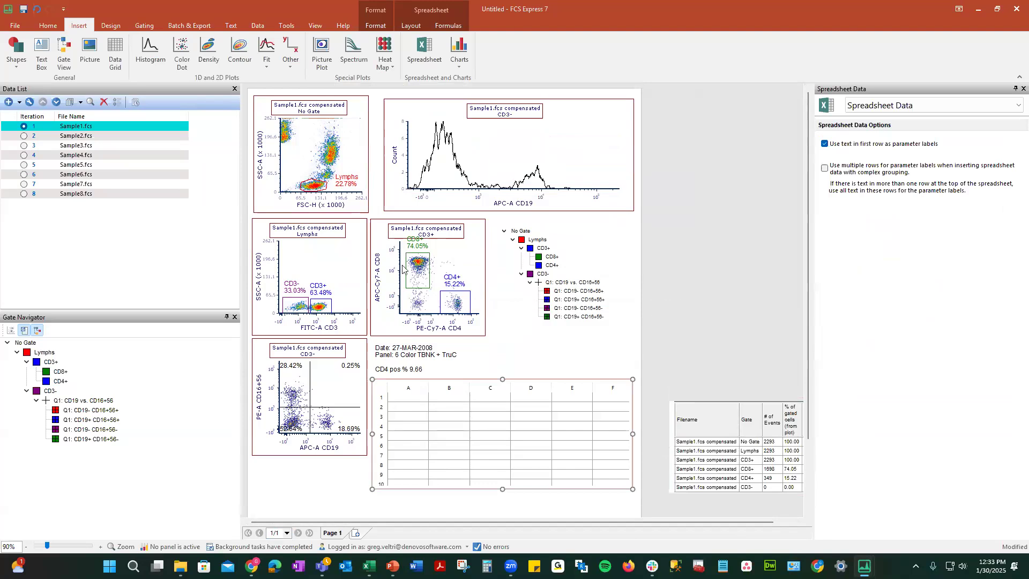
{"action": "left_click", "coordinate": [315, 183]}
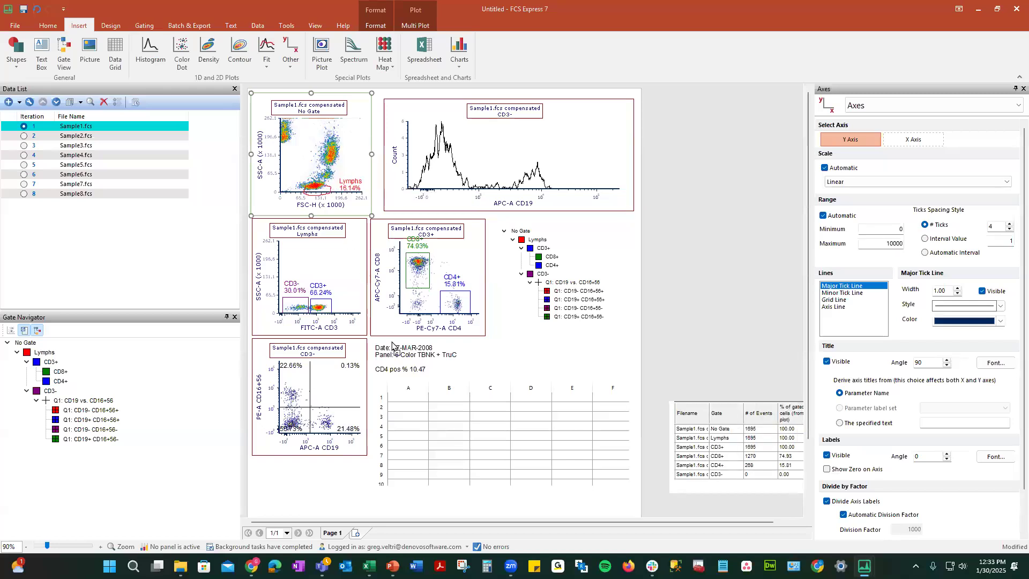
{"action": "double_click", "coordinate": [410, 398]}
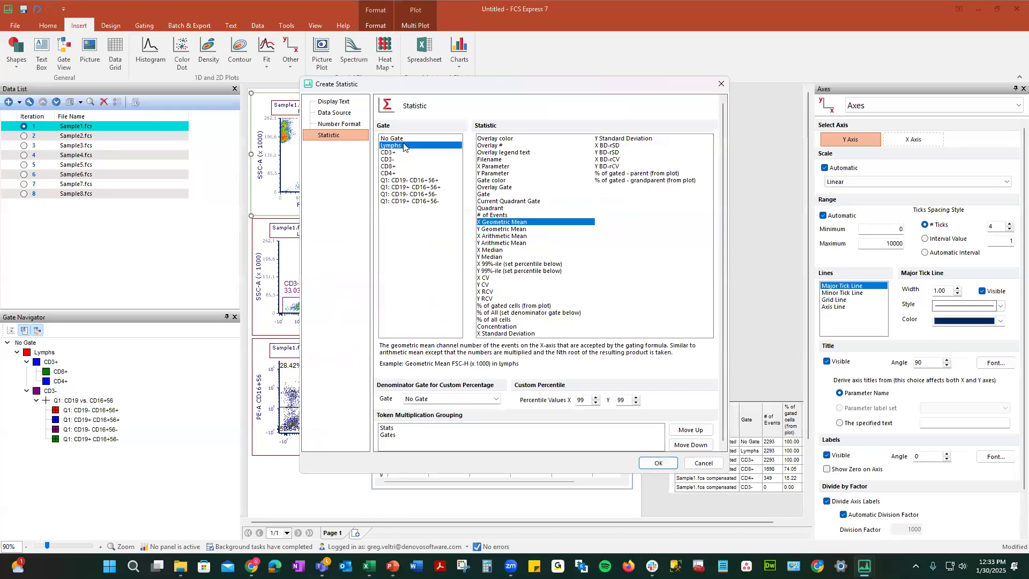
{"action": "left_click", "coordinate": [494, 159]}
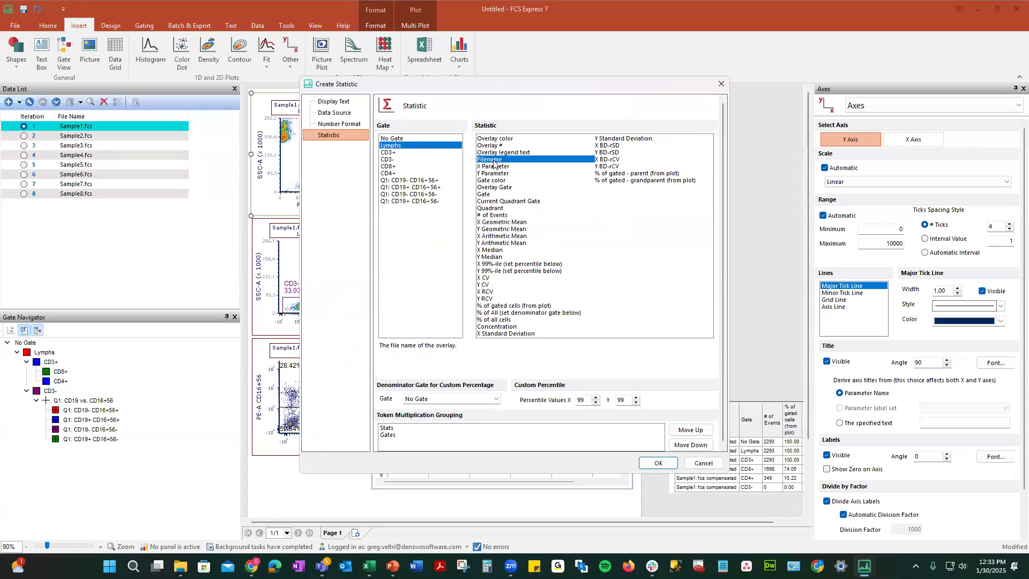
{"action": "left_click", "coordinate": [503, 215], "text": "ctrl"}
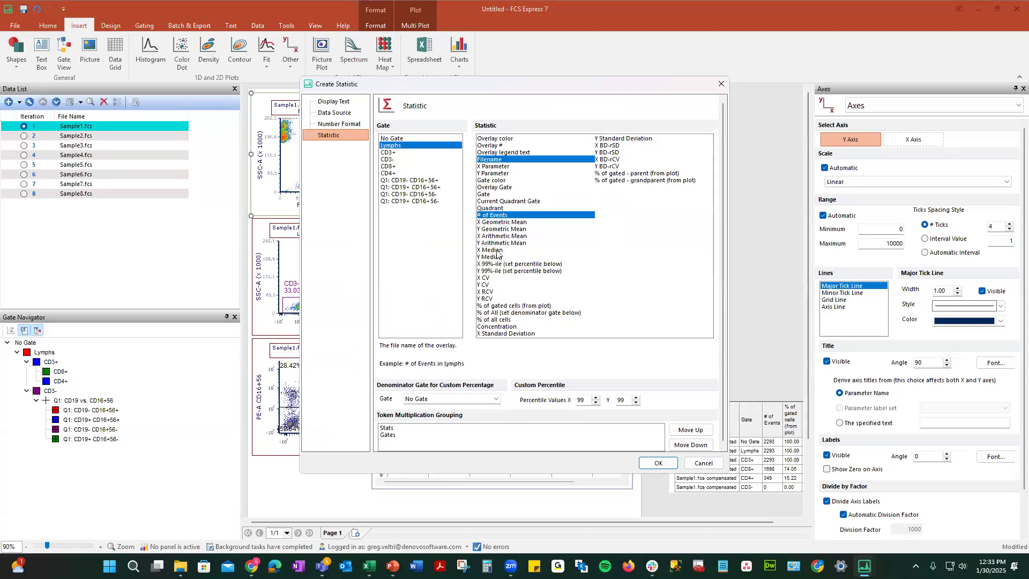
{"action": "left_click", "coordinate": [522, 306], "text": "ctrl"}
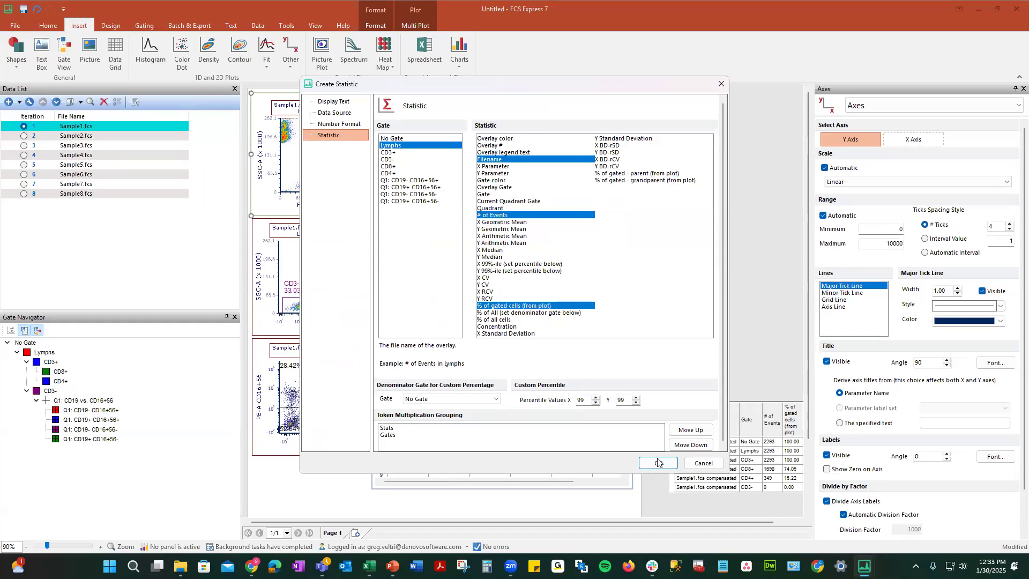
{"action": "left_click", "coordinate": [657, 462]}
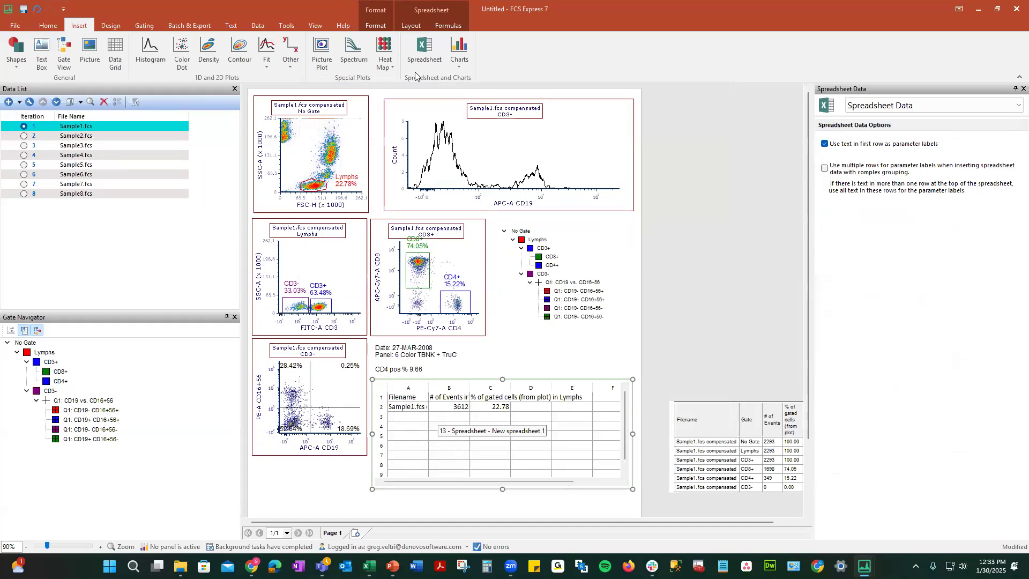
Step: Wrap the text in the spreadsheet's header row and in the Filename value cell A2
{"action": "left_click", "coordinate": [415, 25]}
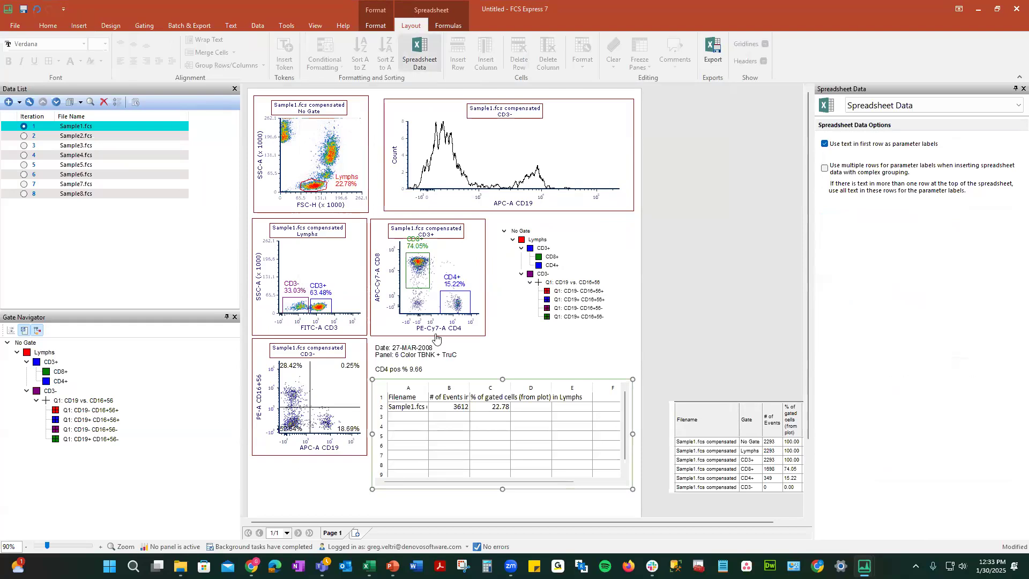
{"action": "left_click", "coordinate": [415, 384]}
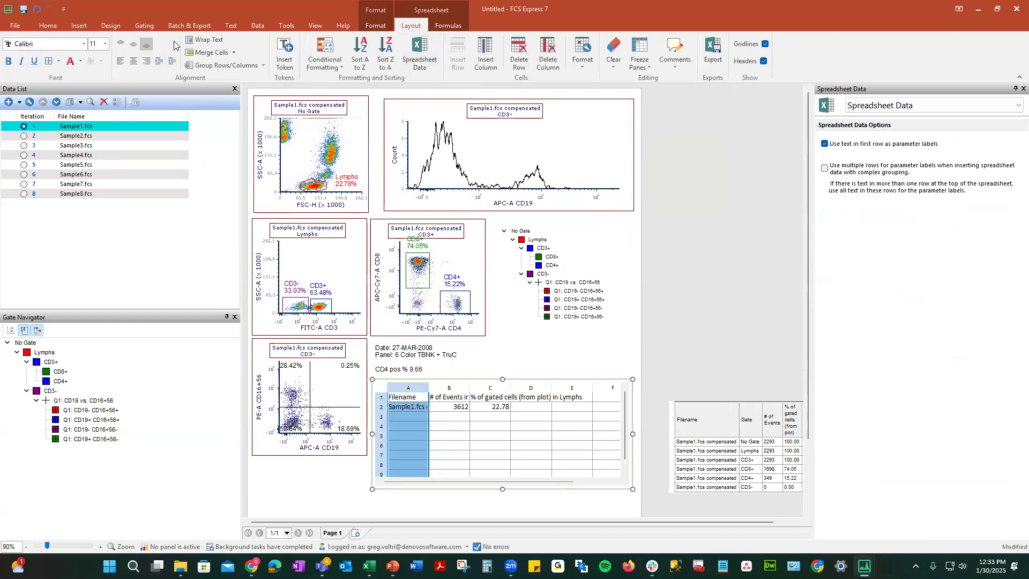
{"action": "left_click", "coordinate": [375, 396]}
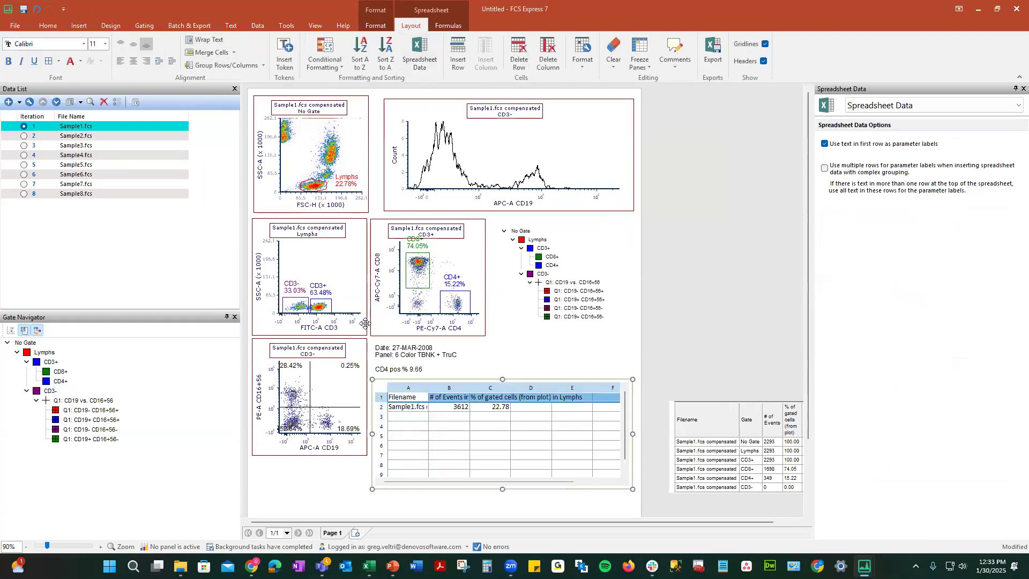
{"action": "left_click", "coordinate": [218, 43]}
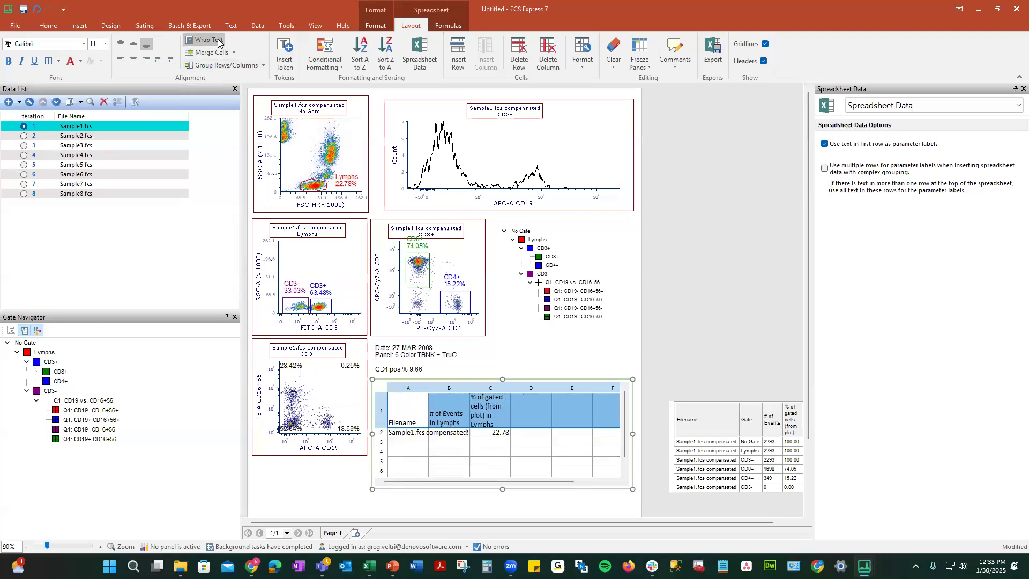
{"action": "left_click", "coordinate": [441, 435]}
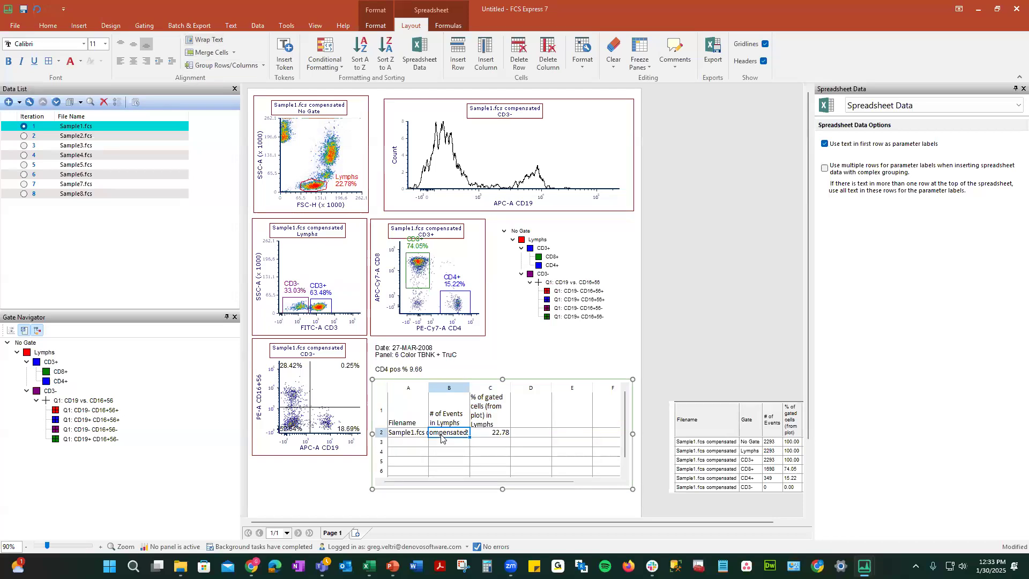
{"action": "left_click", "coordinate": [412, 432]}
{"action": "left_click", "coordinate": [203, 39]}
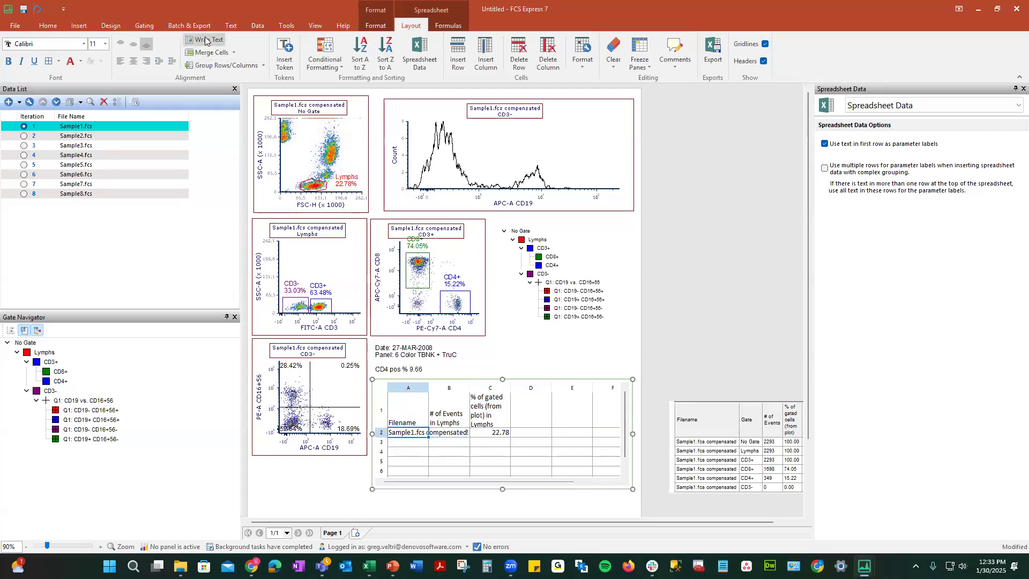
Step: Center the Lymphs event count in B2 and the percentage in C2 horizontally
{"action": "left_click", "coordinate": [450, 446]}
{"action": "left_click", "coordinate": [133, 60]}
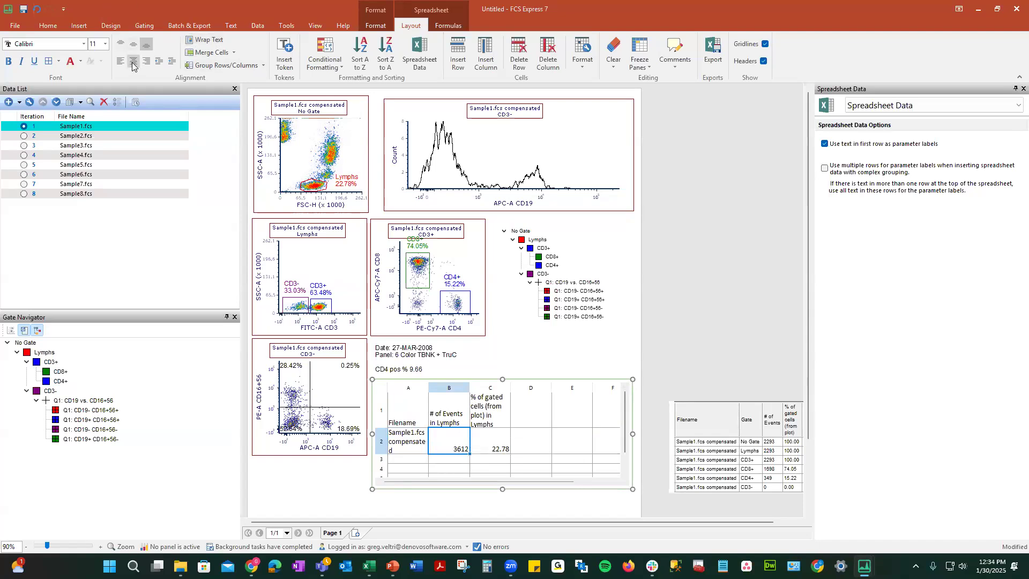
{"action": "left_click", "coordinate": [506, 434]}
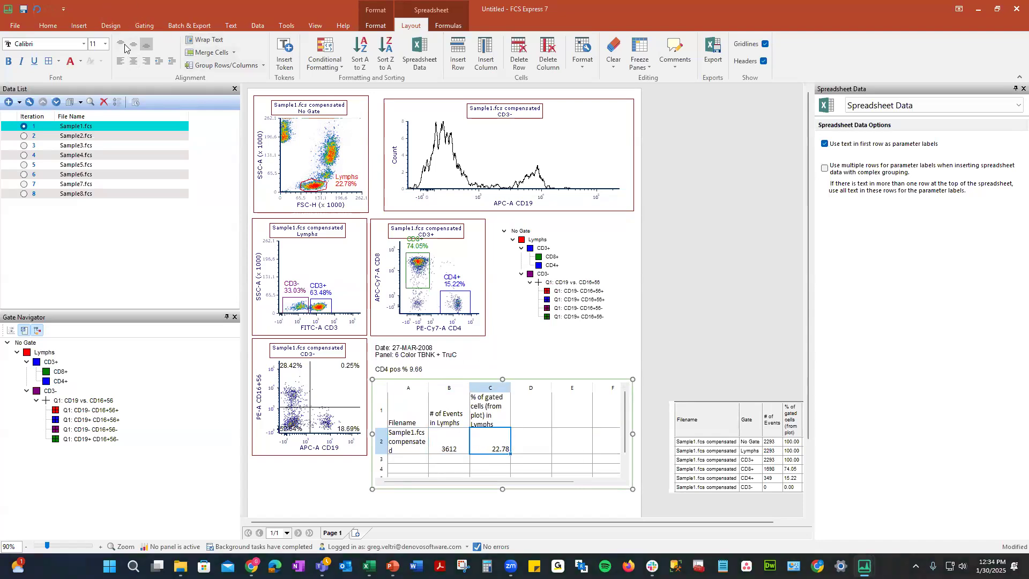
{"action": "left_click", "coordinate": [133, 61]}
Step: Insert # of Events and % of gated cells (from plot) for the CD8+ and CD4+ gates from the CD3+ plot, starting at spreadsheet cell D1
{"action": "left_click", "coordinate": [448, 25]}
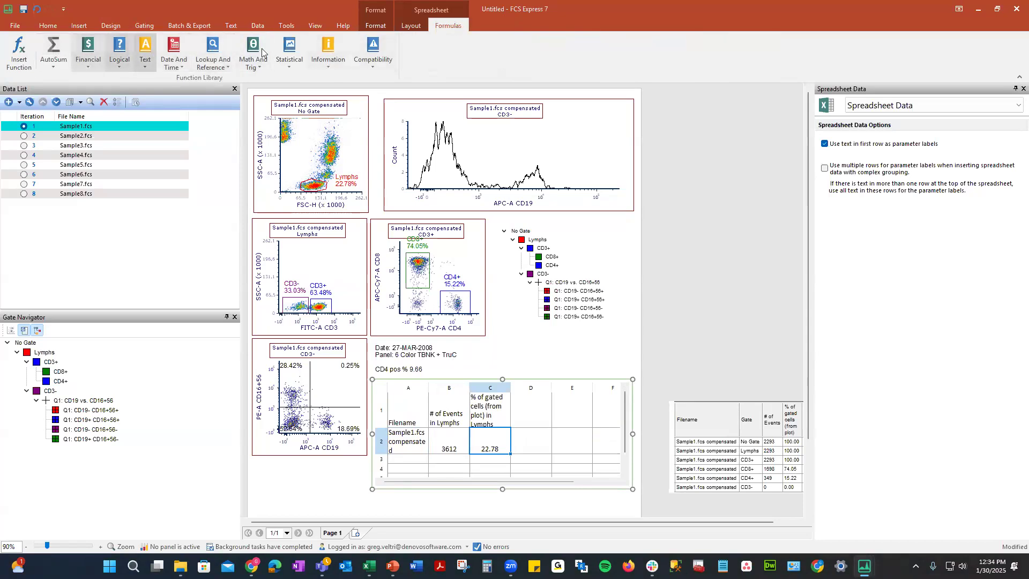
{"action": "left_click", "coordinate": [543, 415]}
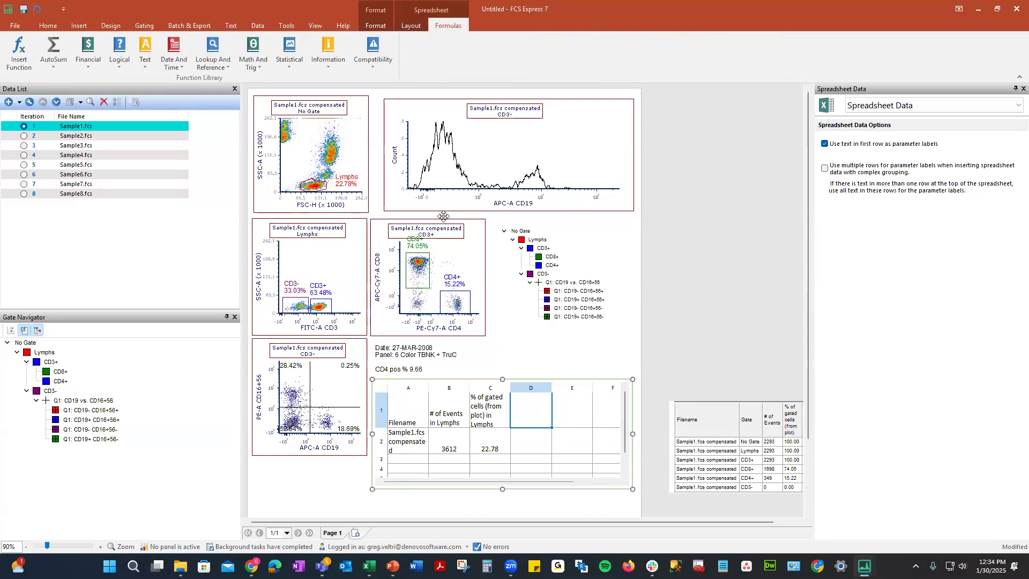
{"action": "left_click", "coordinate": [444, 216]}
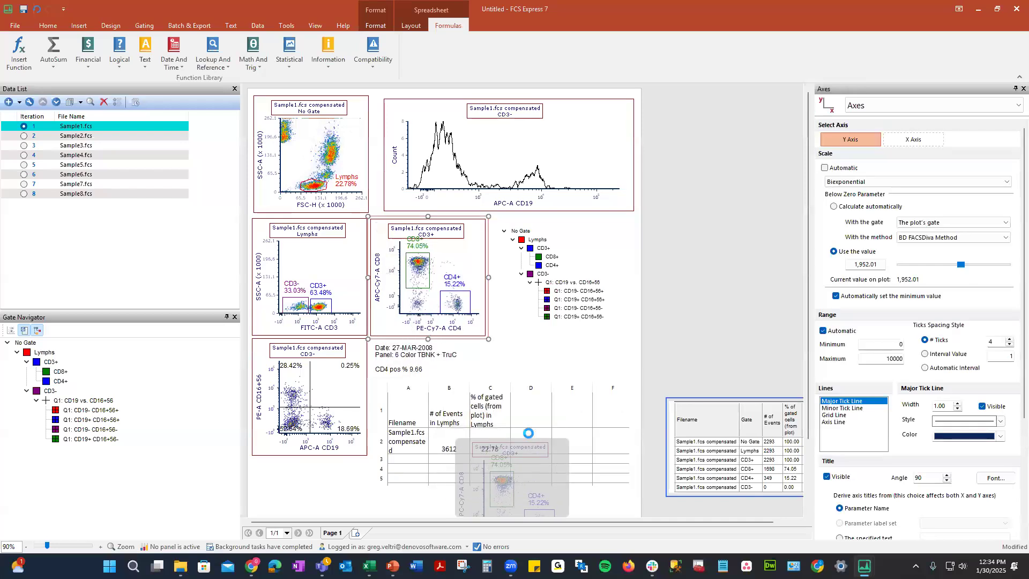
{"action": "left_click", "coordinate": [534, 420]}
{"action": "key", "text": "ctrl+v"}
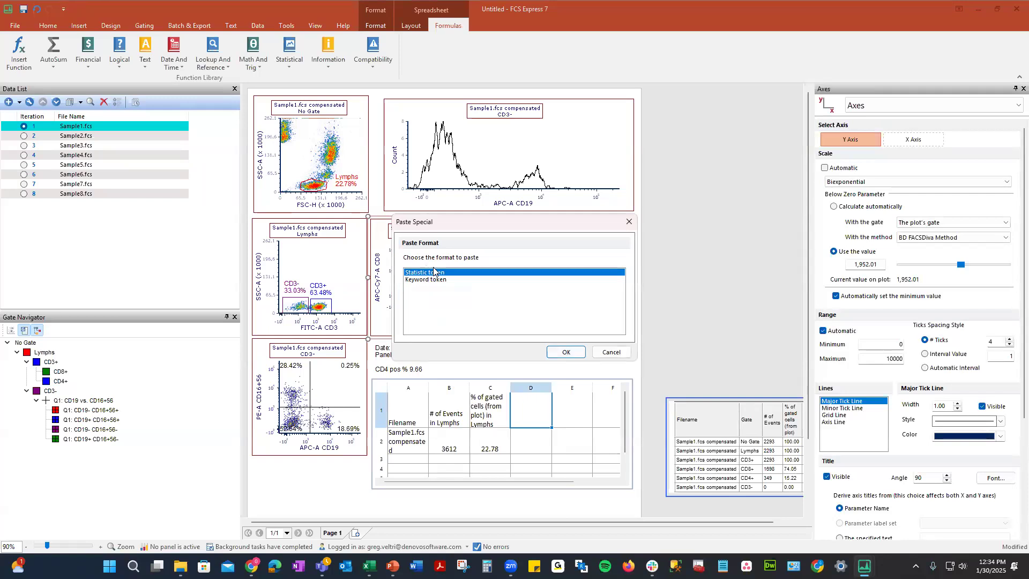
{"action": "left_click", "coordinate": [565, 352]}
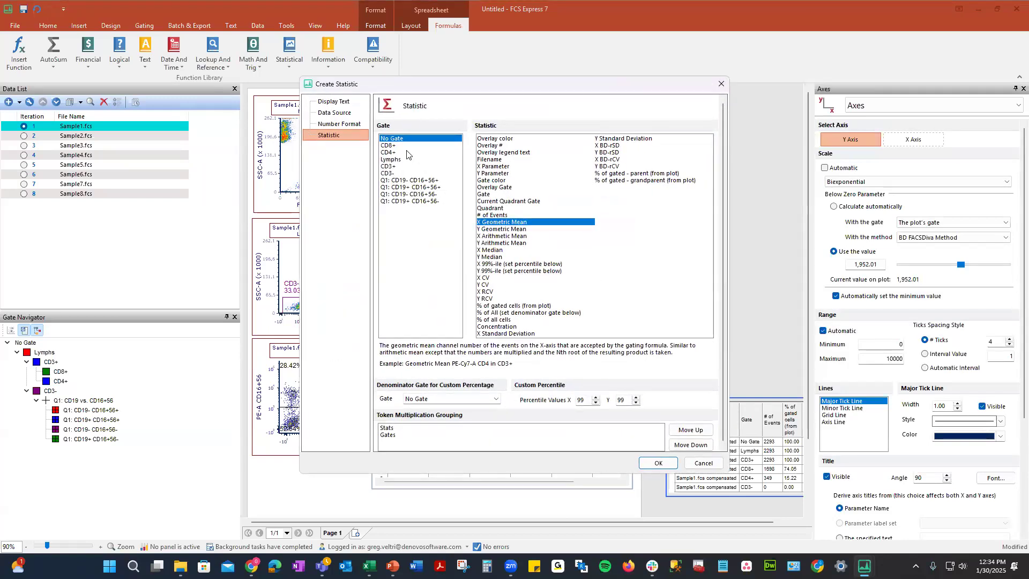
{"action": "left_click", "coordinate": [399, 148]}
{"action": "left_click", "coordinate": [399, 152], "text": "ctrl"}
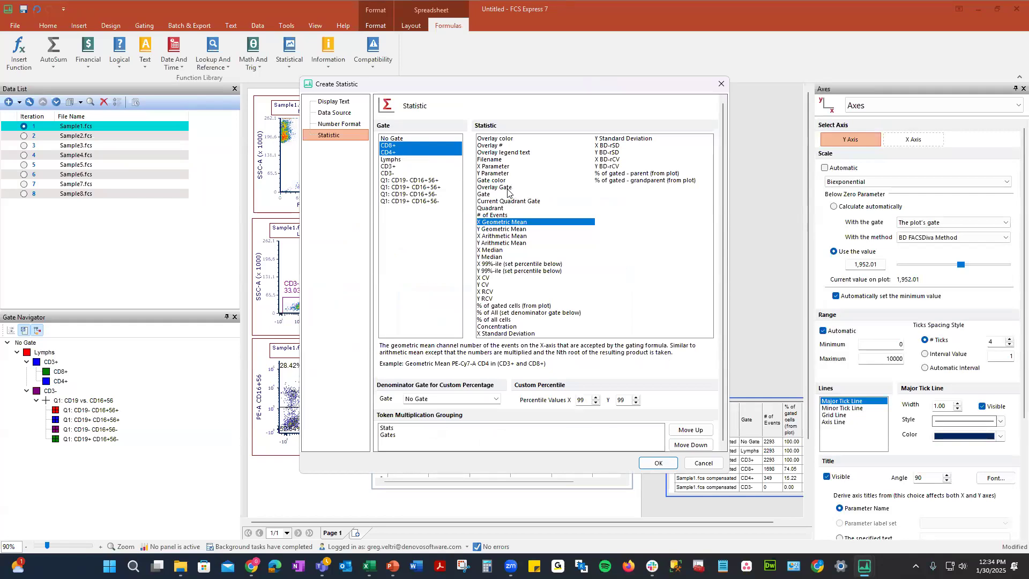
{"action": "left_click", "coordinate": [500, 216]}
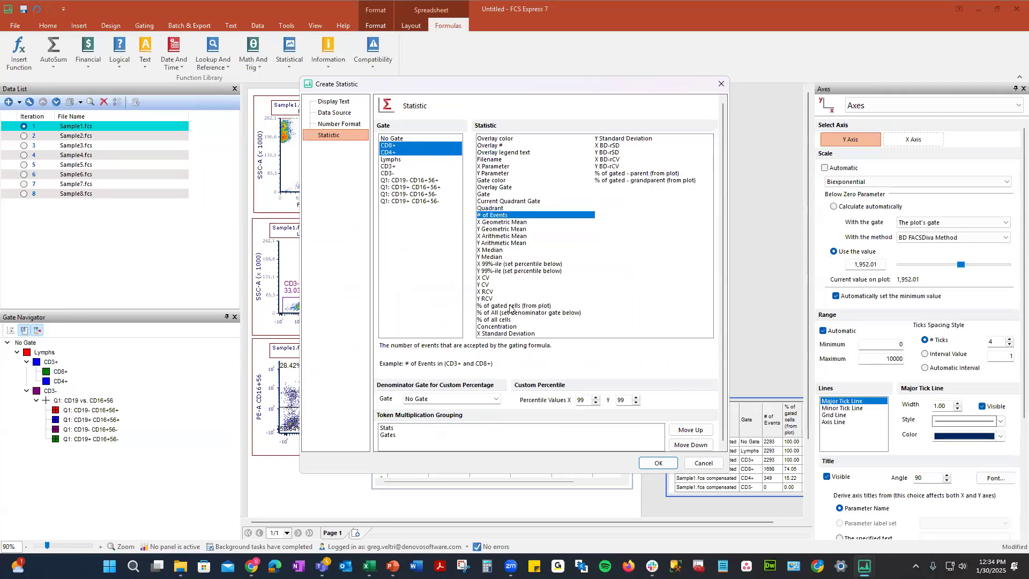
{"action": "left_click", "coordinate": [510, 306], "text": "ctrl"}
{"action": "left_click", "coordinate": [659, 463]}
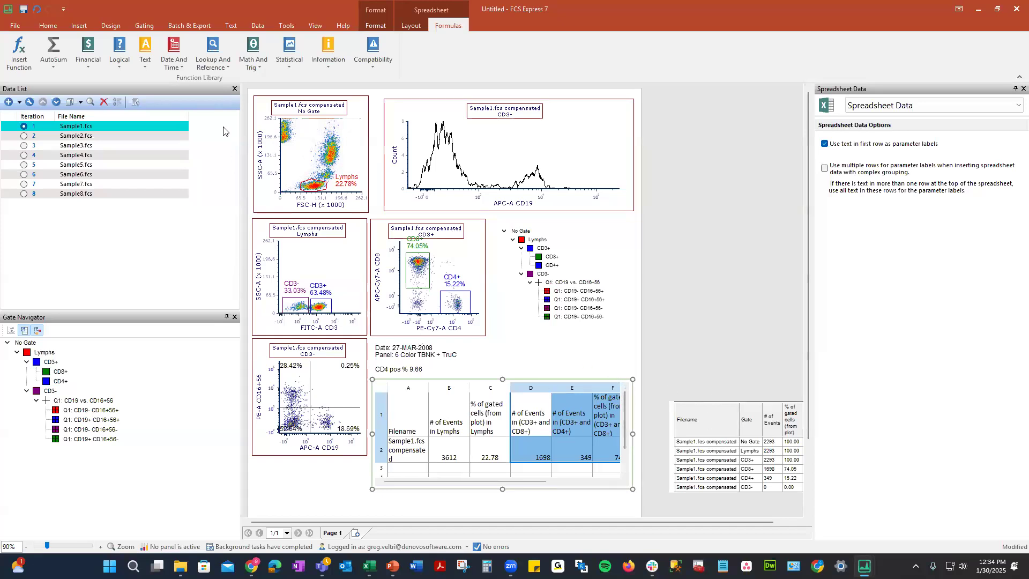
Step: Narrow the Data List area to free layout space and set the page orientation to landscape
{"action": "left_click_drag", "start_coordinate": [241, 84], "coordinate": [189, 90]}
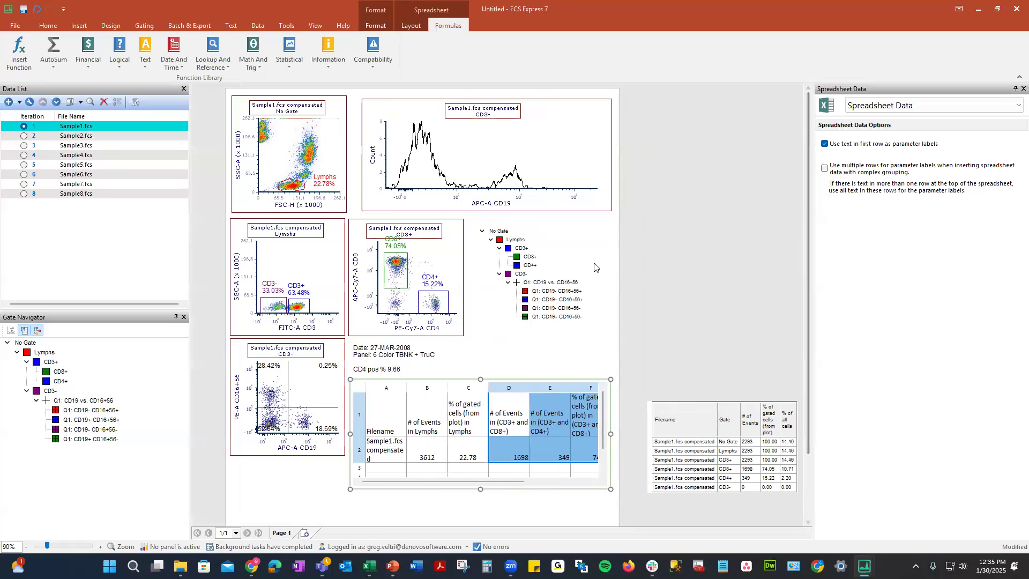
{"action": "left_click", "coordinate": [113, 22]}
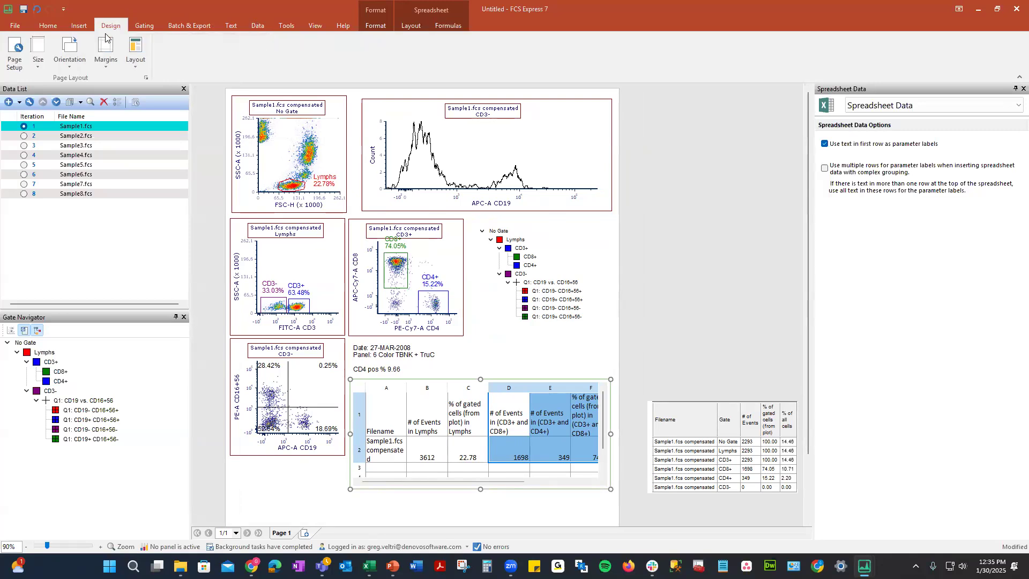
{"action": "left_click", "coordinate": [81, 67]}
{"action": "left_click", "coordinate": [91, 111]}
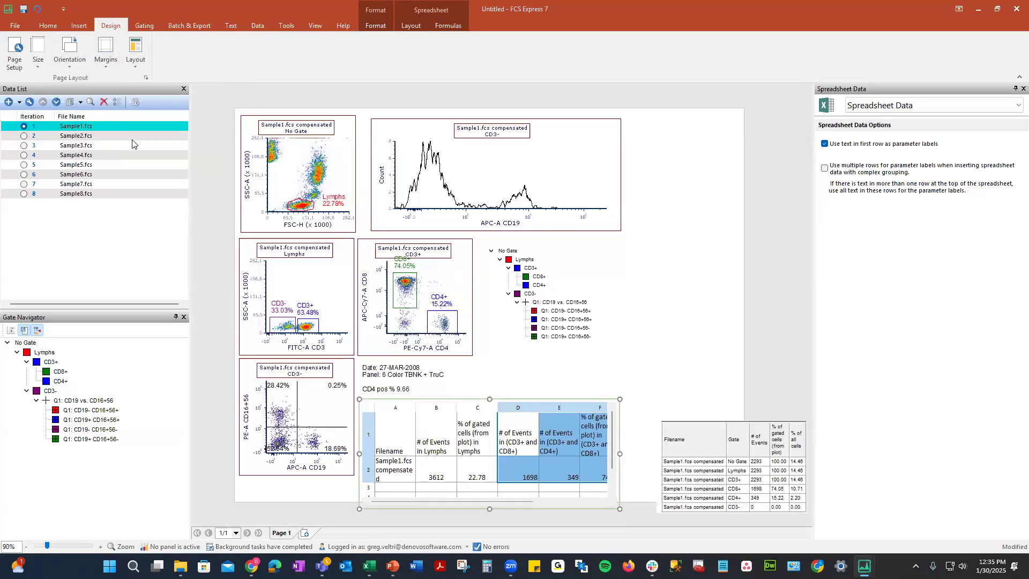
Step: Move the statistics table up beside the CD3- histogram and the spreadsheet to the page's lower-right area
{"action": "left_click_drag", "start_coordinate": [742, 418], "coordinate": [745, 119]}
{"action": "left_click", "coordinate": [563, 442]}
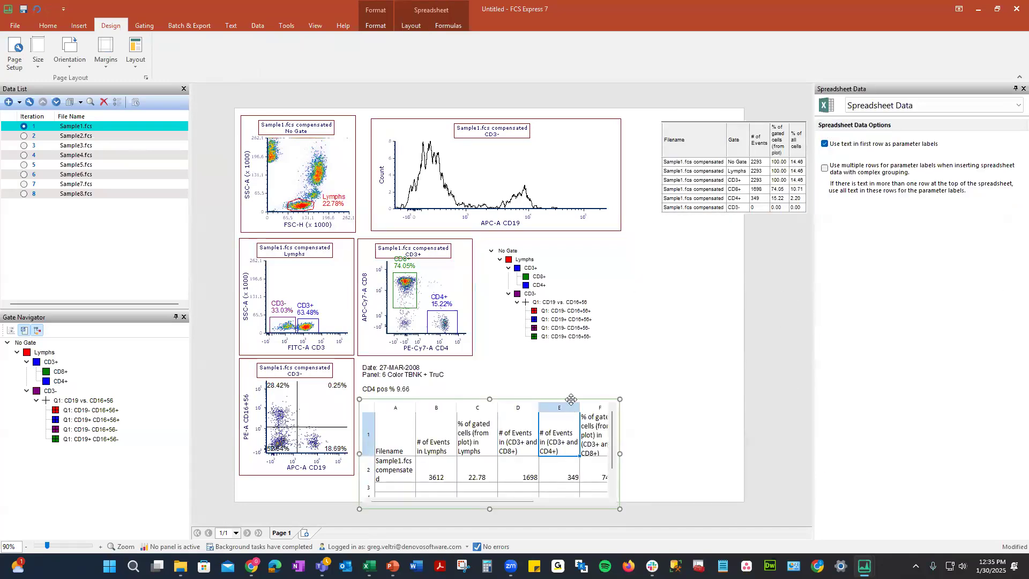
{"action": "left_click_drag", "start_coordinate": [576, 398], "coordinate": [687, 363]}
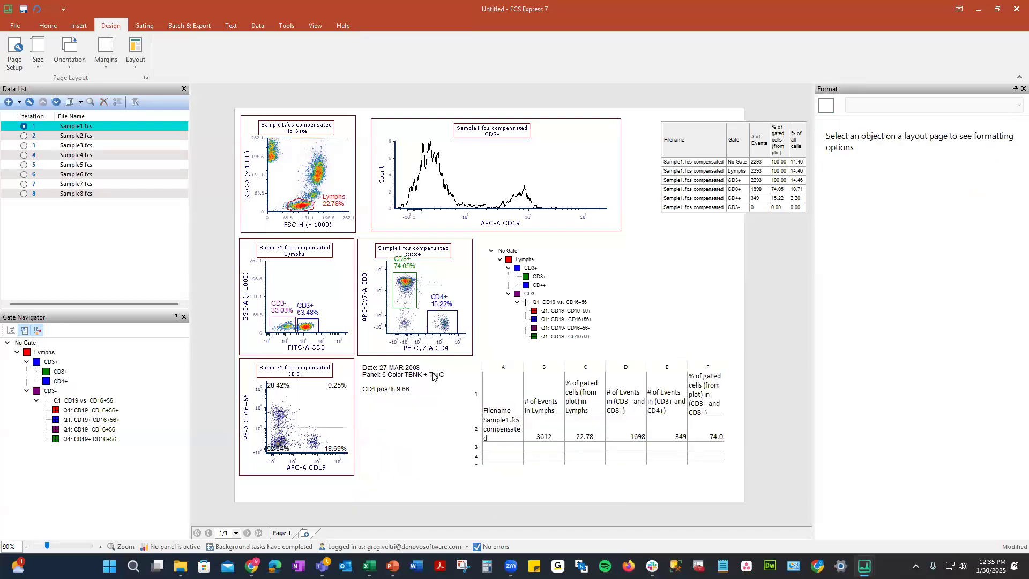
Step: Move the date and panel text box below the statistics table, and widen the spreadsheet leftward to show columns A to G
{"action": "left_click", "coordinate": [434, 363]}
{"action": "left_click_drag", "start_coordinate": [434, 361], "coordinate": [704, 232]}
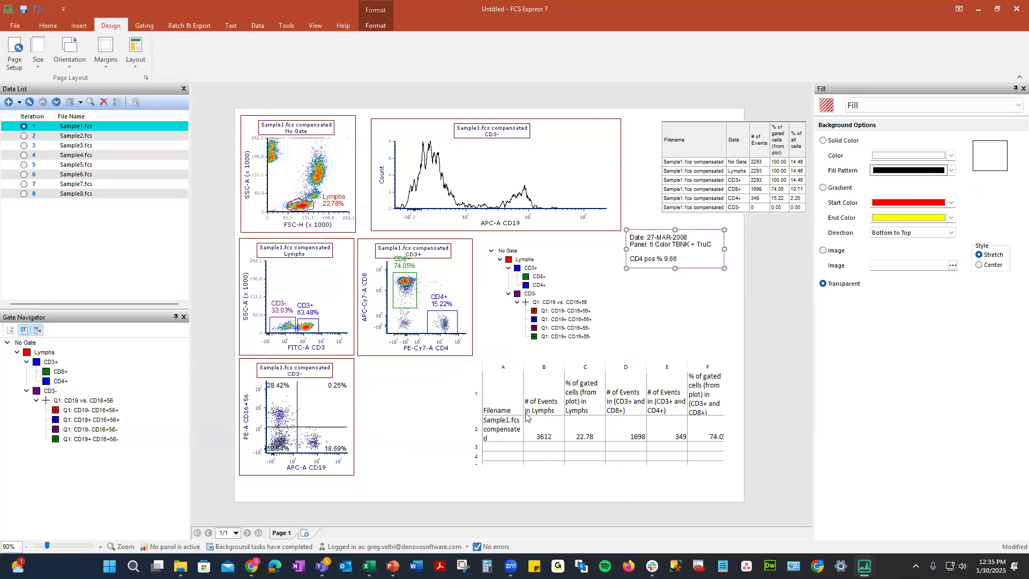
{"action": "left_click", "coordinate": [496, 404]}
{"action": "left_click_drag", "start_coordinate": [467, 411], "coordinate": [416, 413]}
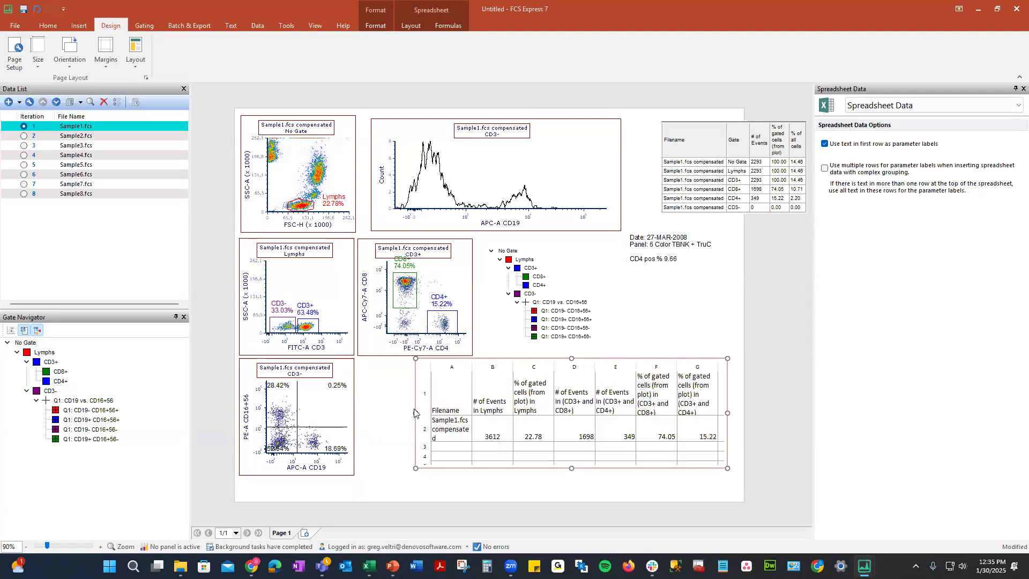
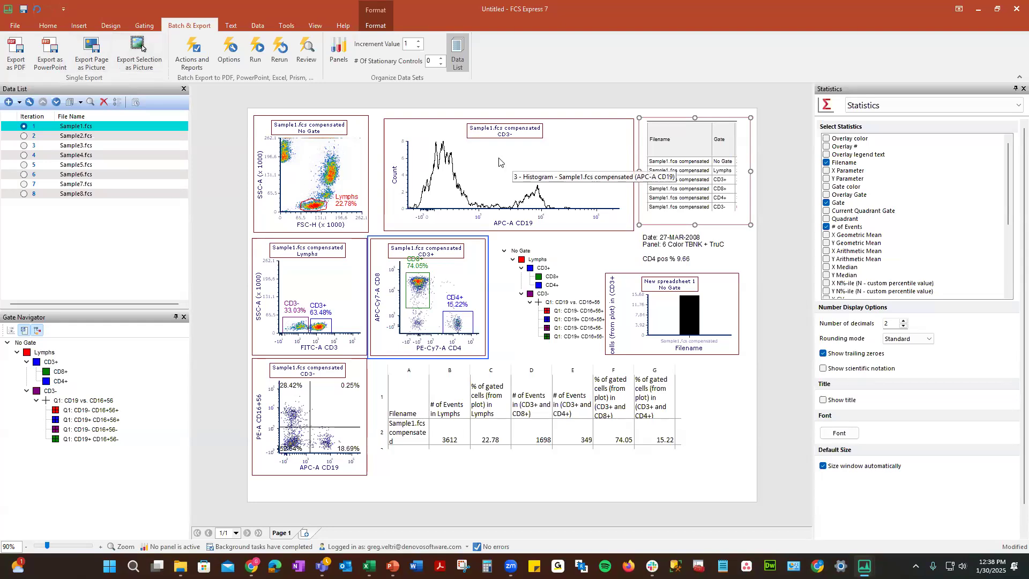
Step: Start a Save To Powerpoint batch action and set its export quality to High
{"action": "left_click", "coordinate": [196, 52]}
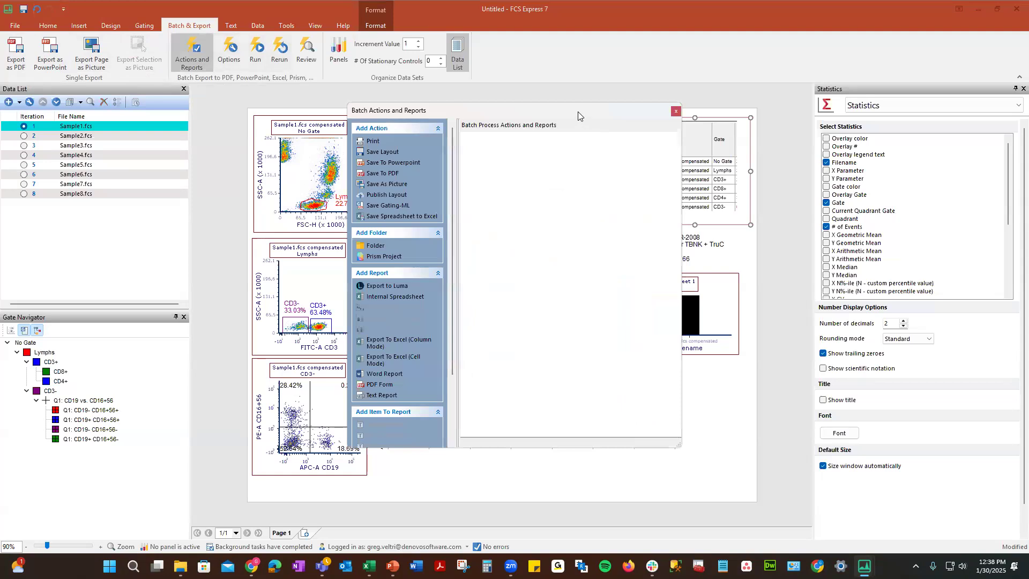
{"action": "left_click_drag", "start_coordinate": [578, 111], "coordinate": [699, 44]}
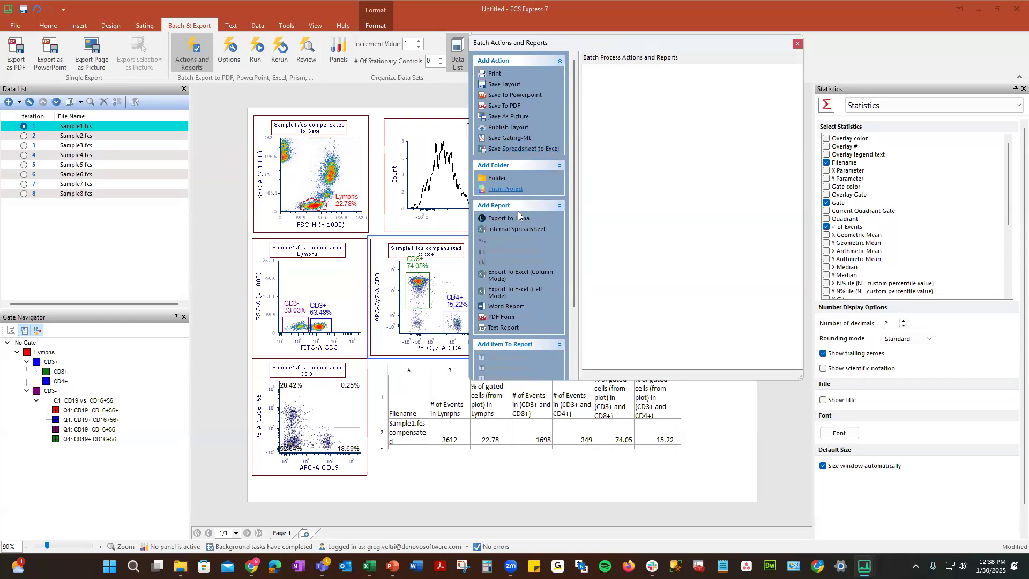
{"action": "left_click", "coordinate": [526, 96]}
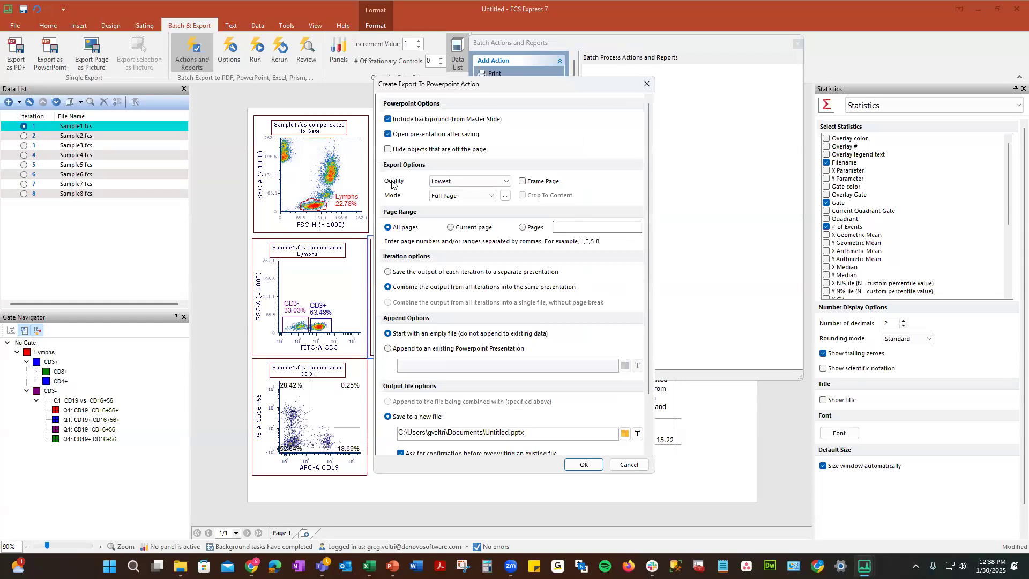
{"action": "left_click", "coordinate": [475, 182]}
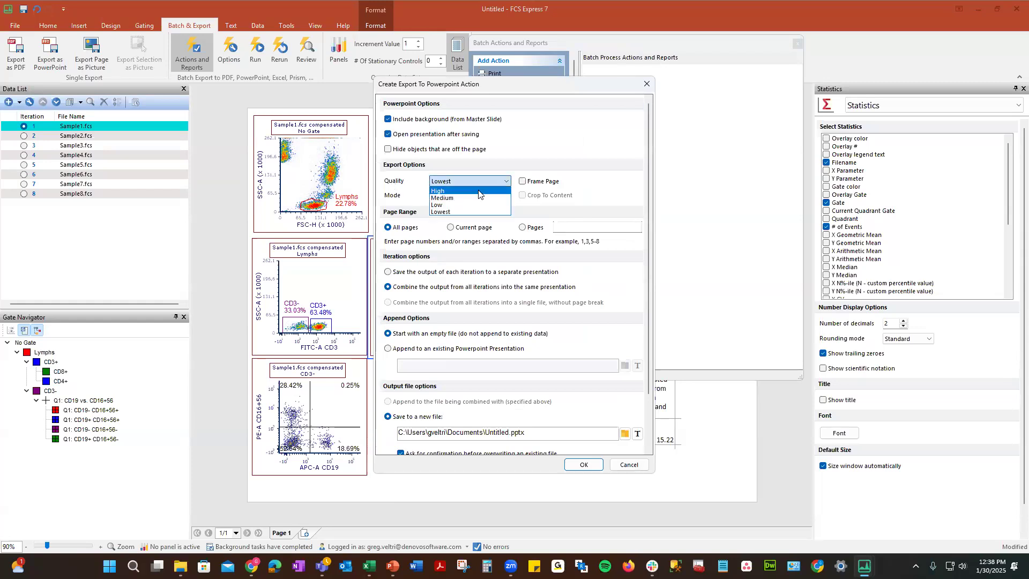
{"action": "left_click", "coordinate": [479, 191]}
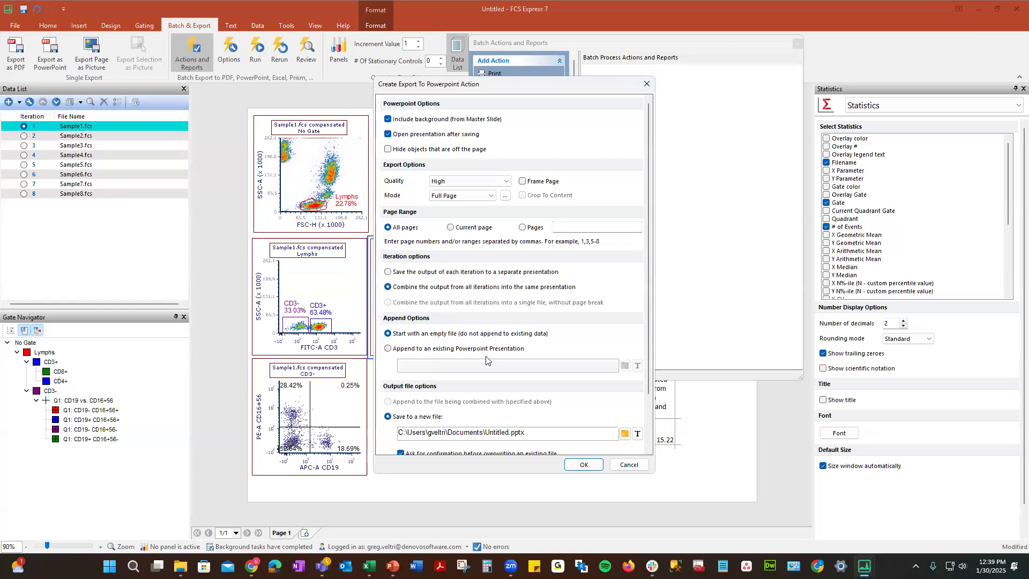
Step: Create a folder named Webinar on the Desktop for the PowerPoint export's output file and open it
{"action": "scroll", "coordinate": [487, 360], "scroll_direction": "down", "scroll_amount": 1}
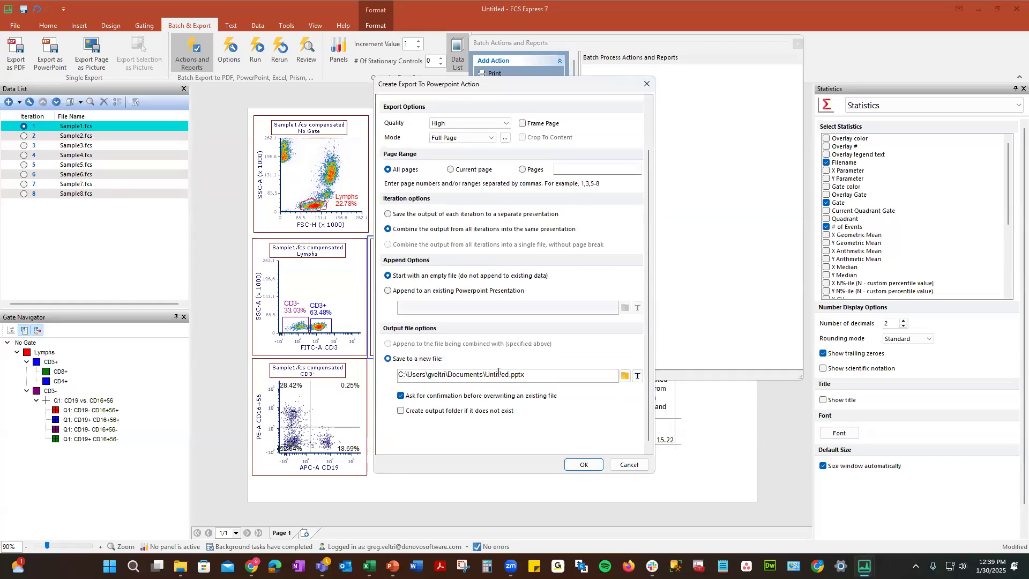
{"action": "left_click", "coordinate": [624, 376]}
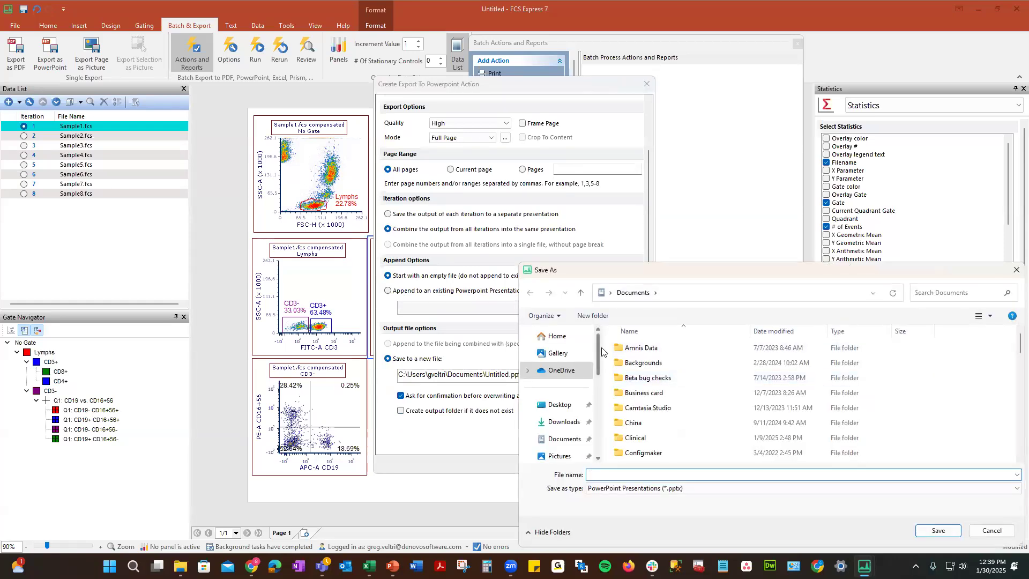
{"action": "left_click", "coordinate": [560, 404]}
{"action": "left_click", "coordinate": [581, 316]}
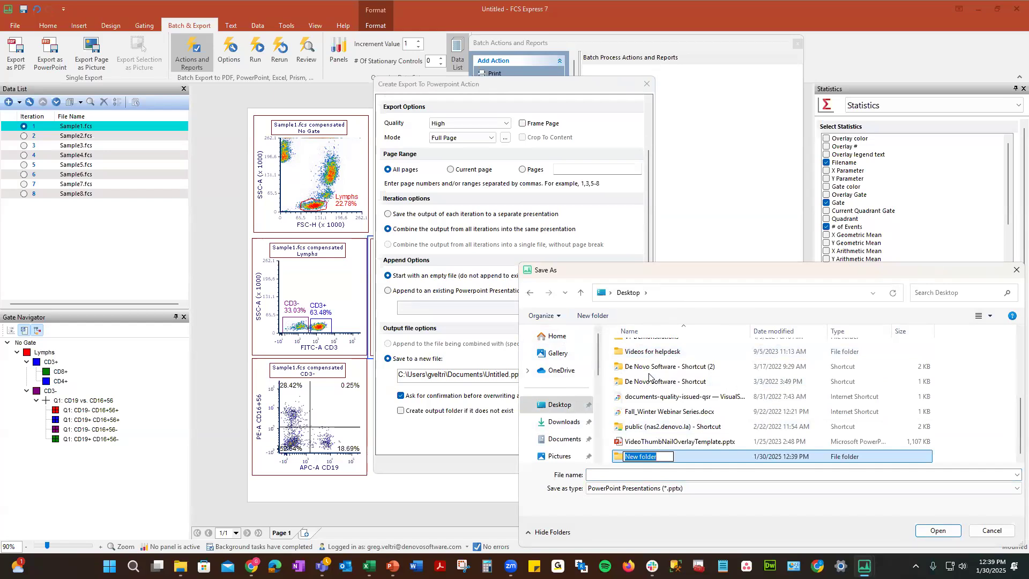
{"action": "type", "text": "Webinar"}
{"action": "key", "text": "Return"}
{"action": "double_click", "coordinate": [685, 457]}
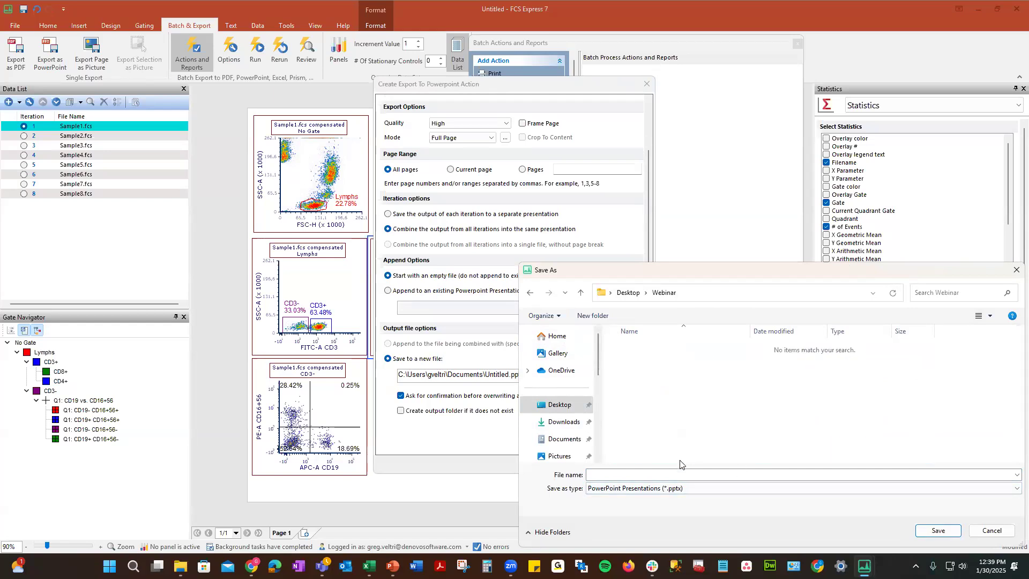
Step: Set the PowerPoint export's output file to PPT sample in the Webinar folder
{"action": "left_click", "coordinate": [680, 473]}
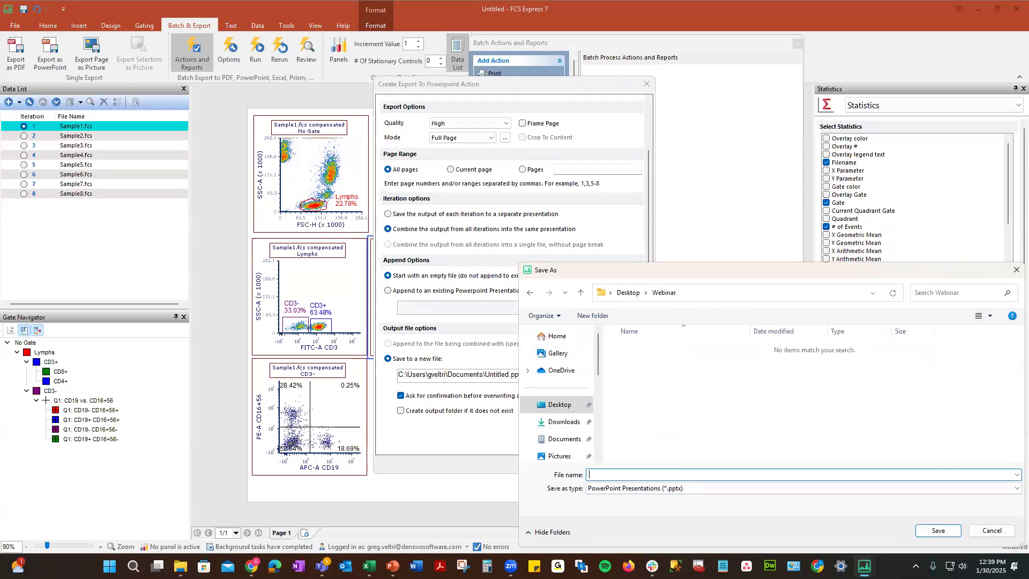
{"action": "type", "text": "PPT sample"}
{"action": "left_click", "coordinate": [952, 531]}
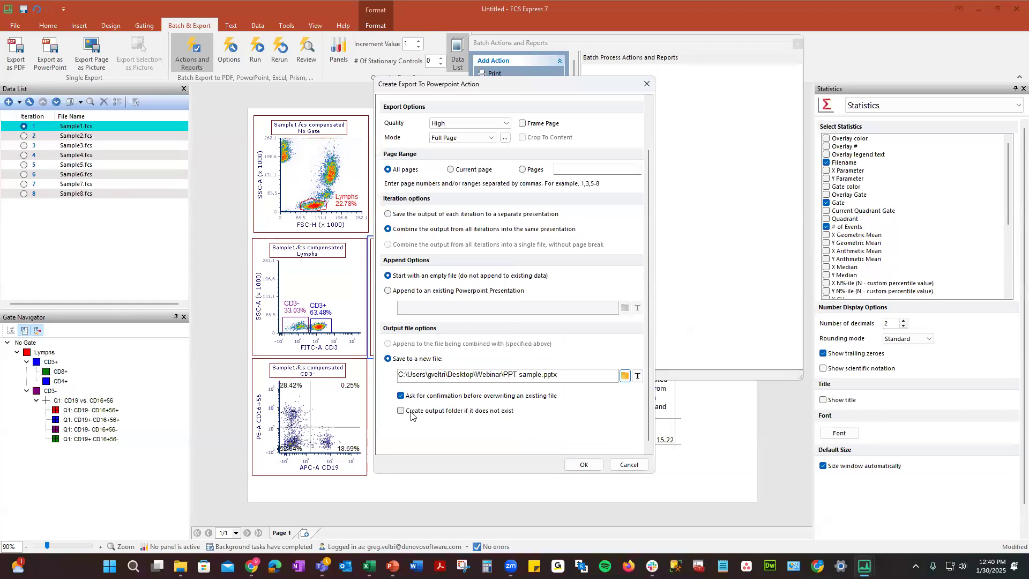
Step: Confirm the PowerPoint export, and start a Save To PDF action with High quality, all iterations combined into a single file, and opening after saving
{"action": "left_click", "coordinate": [584, 465]}
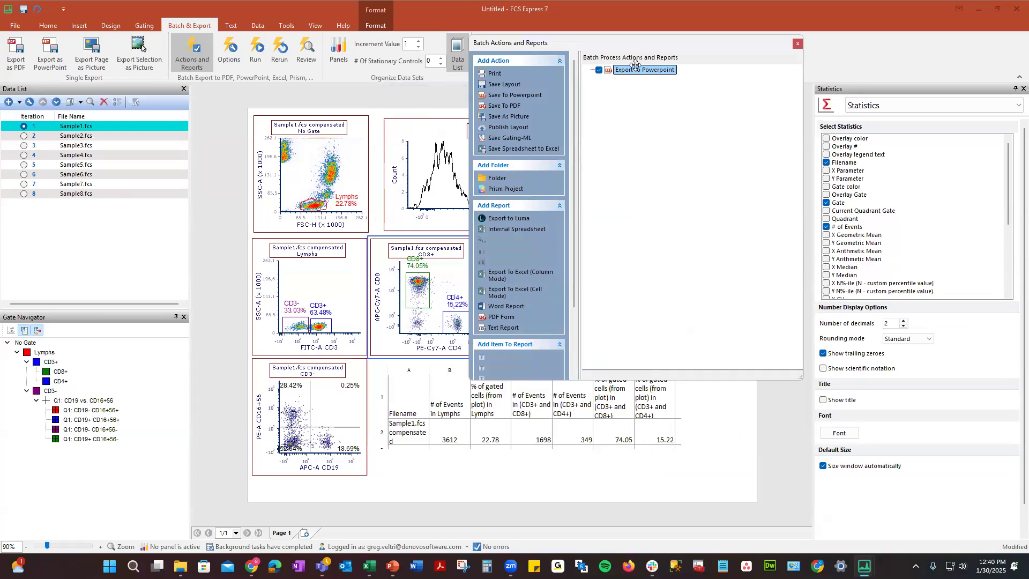
{"action": "double_click", "coordinate": [517, 106]}
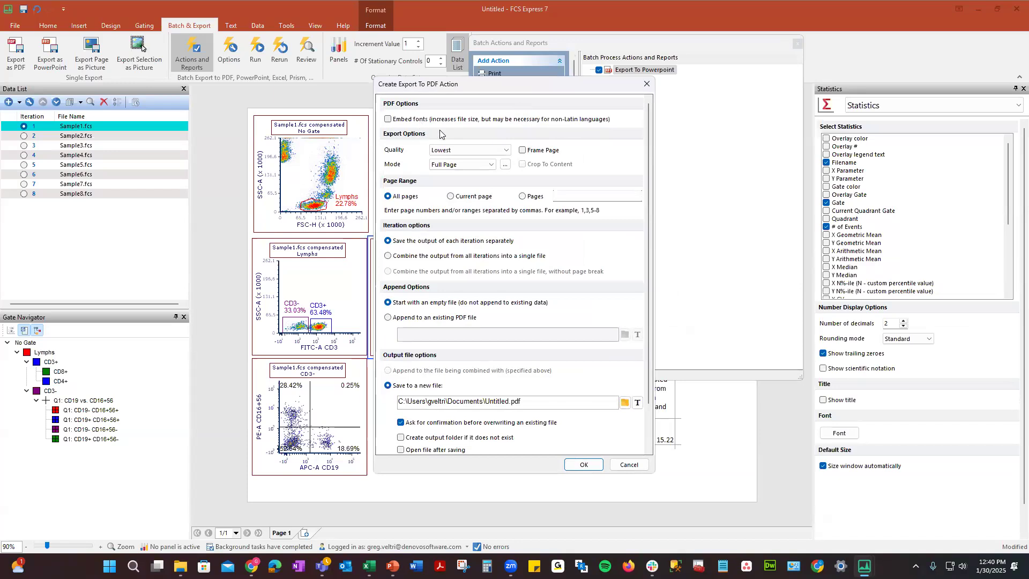
{"action": "left_click", "coordinate": [457, 152]}
{"action": "scroll", "coordinate": [456, 161], "scroll_direction": "up", "scroll_amount": 1}
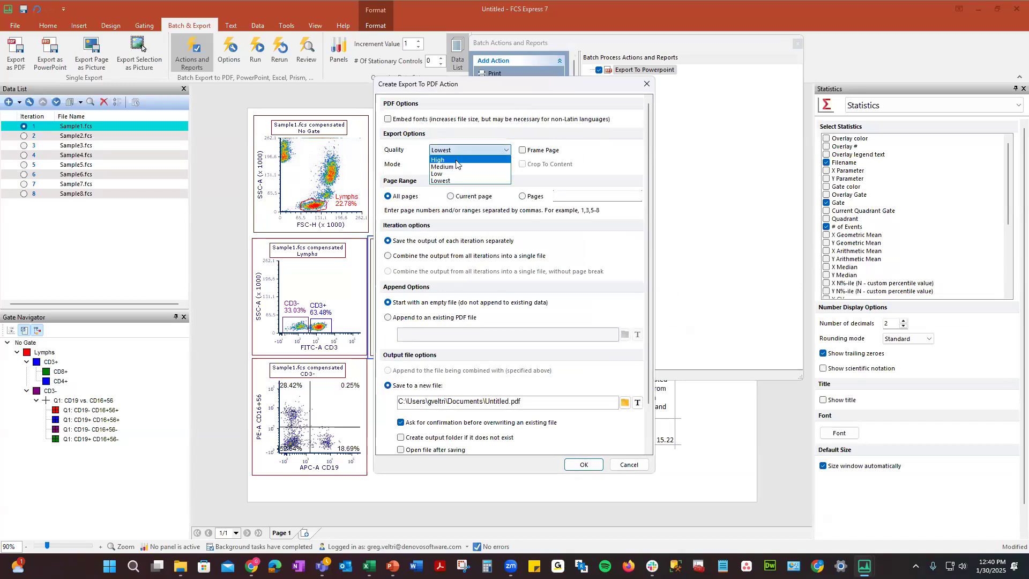
{"action": "left_click", "coordinate": [456, 160]}
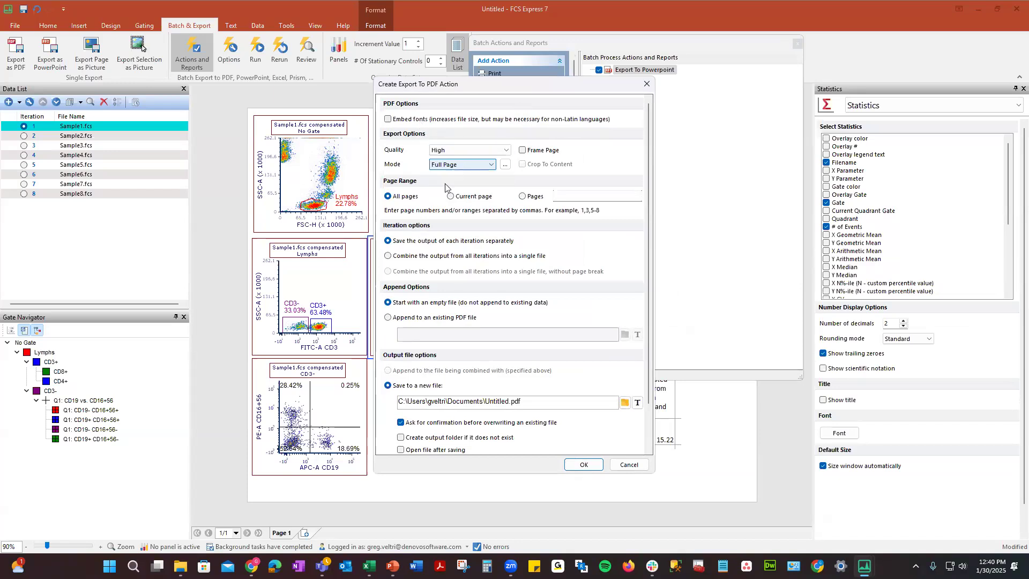
{"action": "left_click", "coordinate": [406, 258]}
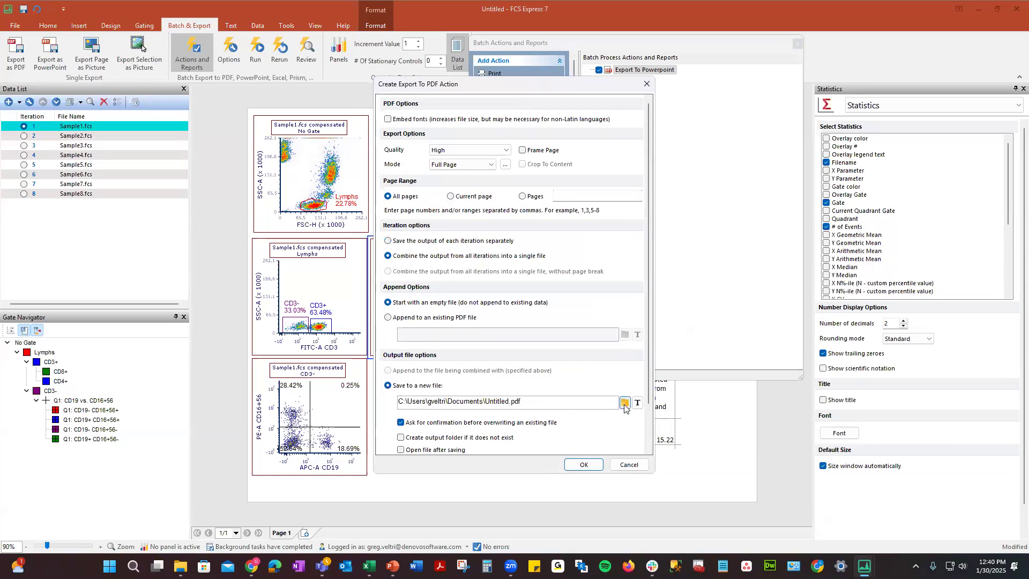
{"action": "left_click", "coordinate": [401, 451]}
Step: Set the PDF export's output file to PDF sample in the Desktop's Webinar folder and confirm the action
{"action": "left_click", "coordinate": [625, 402]}
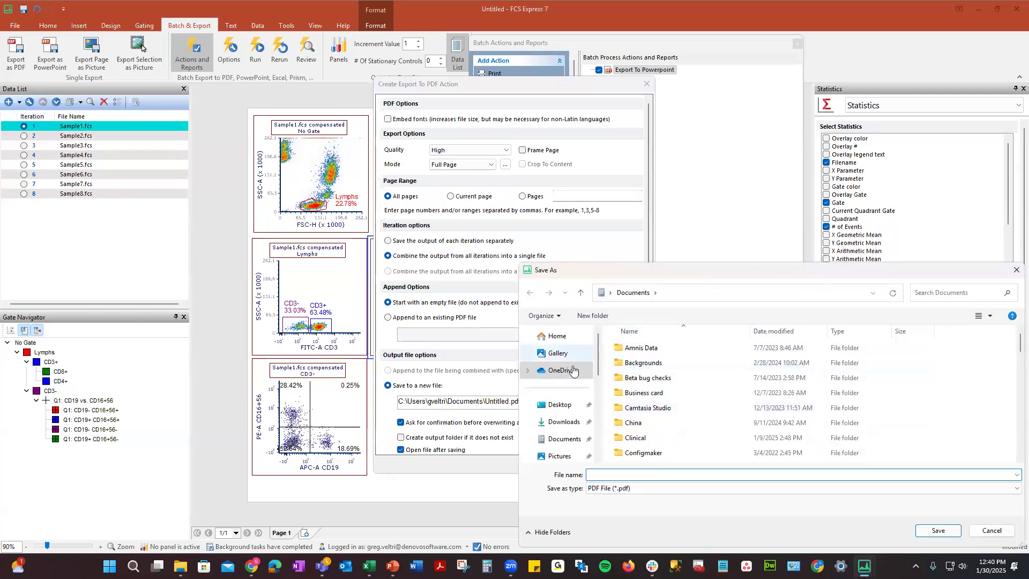
{"action": "left_click", "coordinate": [560, 405]}
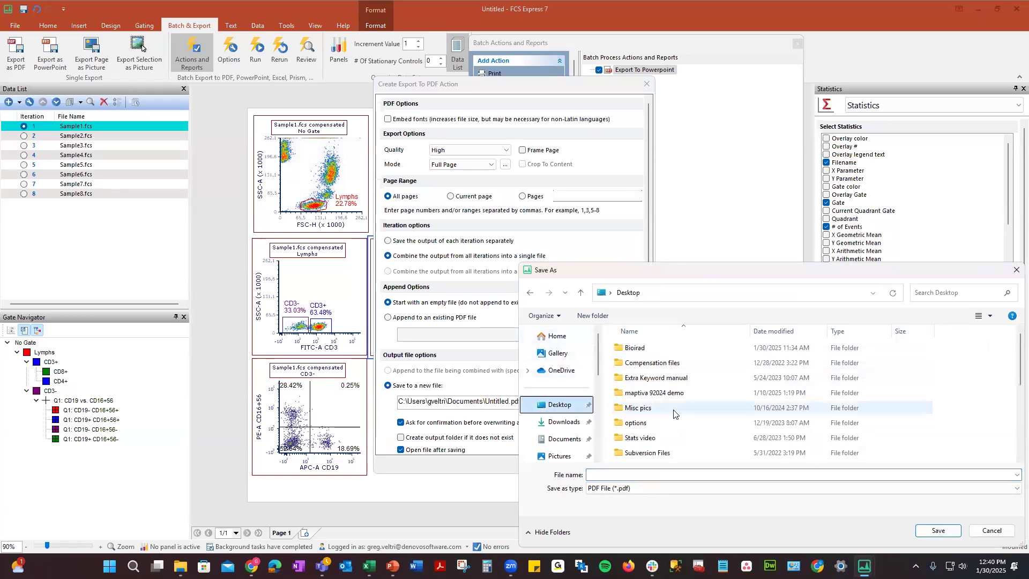
{"action": "scroll", "coordinate": [674, 413], "scroll_direction": "down", "scroll_amount": 3}
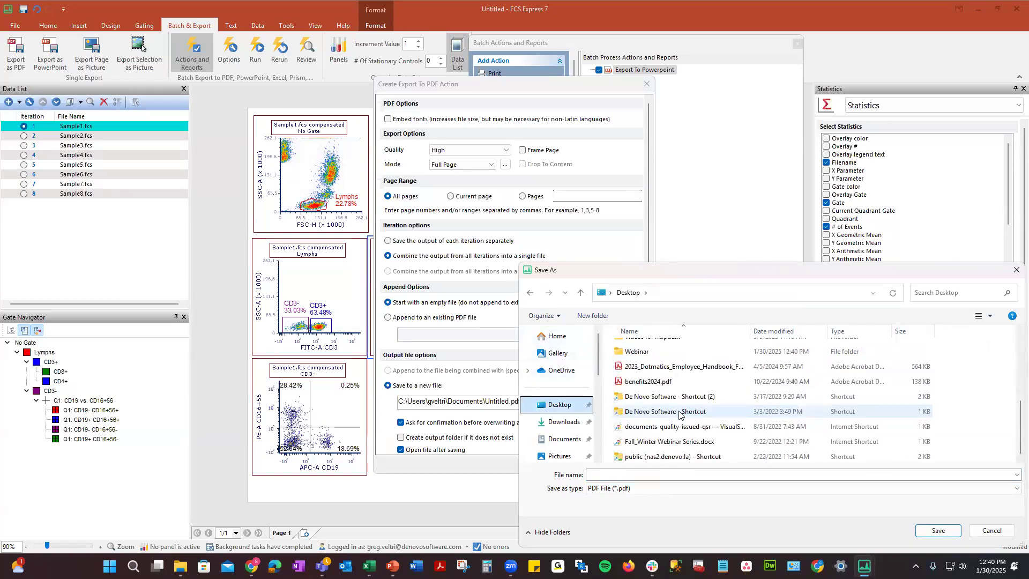
{"action": "left_click", "coordinate": [646, 354]}
{"action": "double_click", "coordinate": [646, 354]}
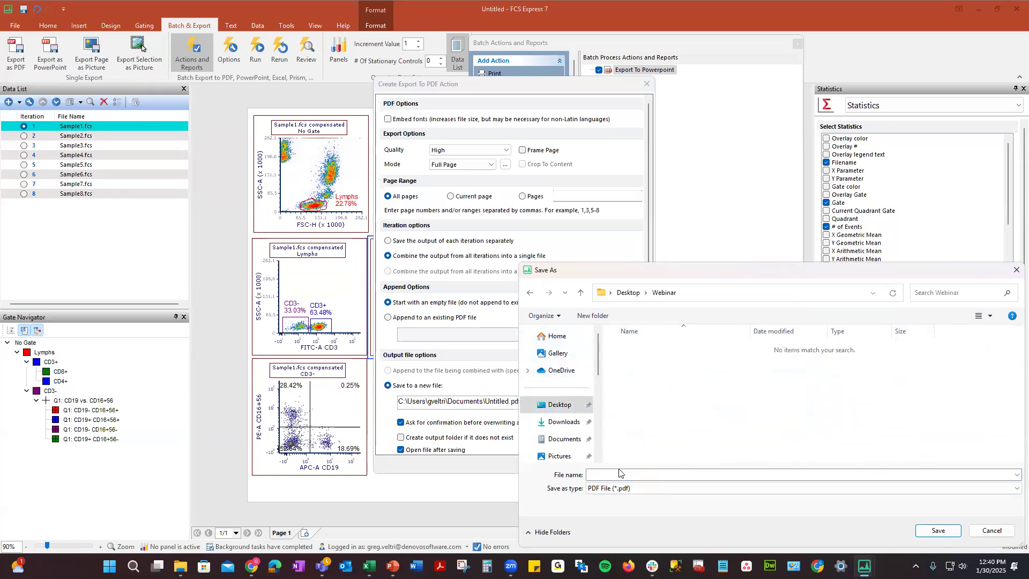
{"action": "left_click", "coordinate": [622, 473]}
{"action": "type", "text": "PDF sample"}
{"action": "key", "text": "Return"}
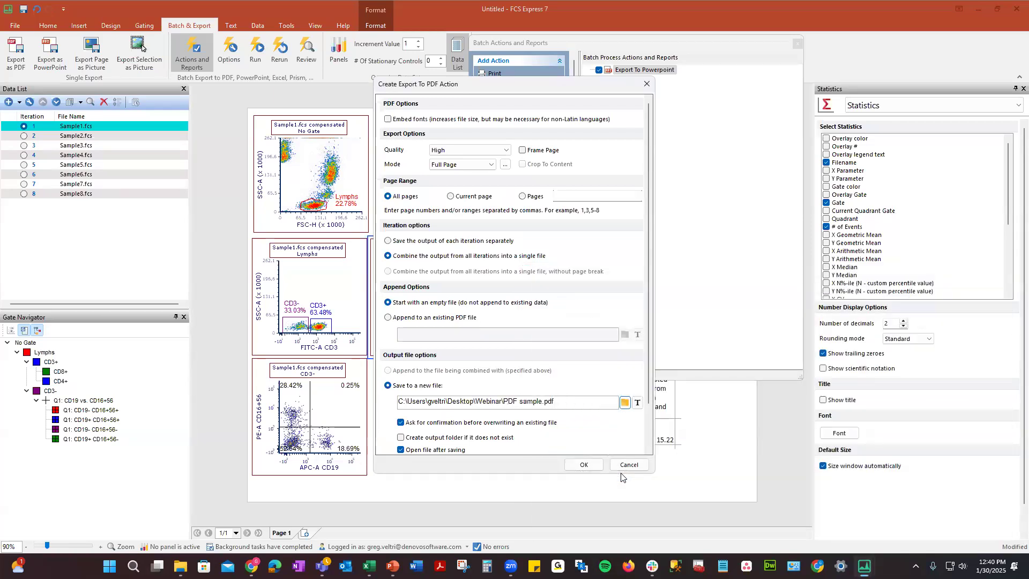
{"action": "left_click", "coordinate": [599, 463]}
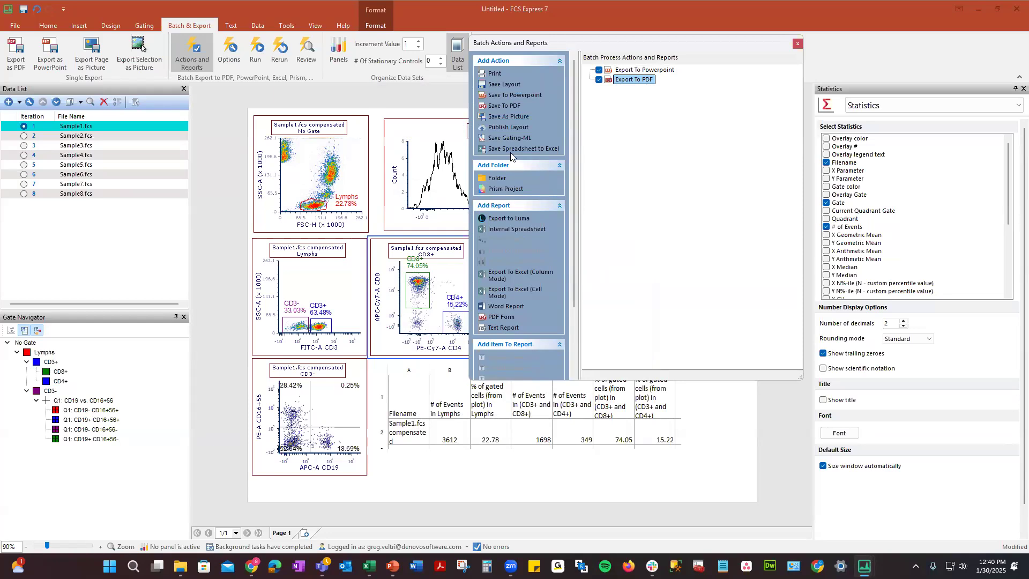
Step: Start a Save Spreadsheet to Excel action with its output file named Spreadsheet in the Desktop's Webinar folder
{"action": "left_click", "coordinate": [549, 150]}
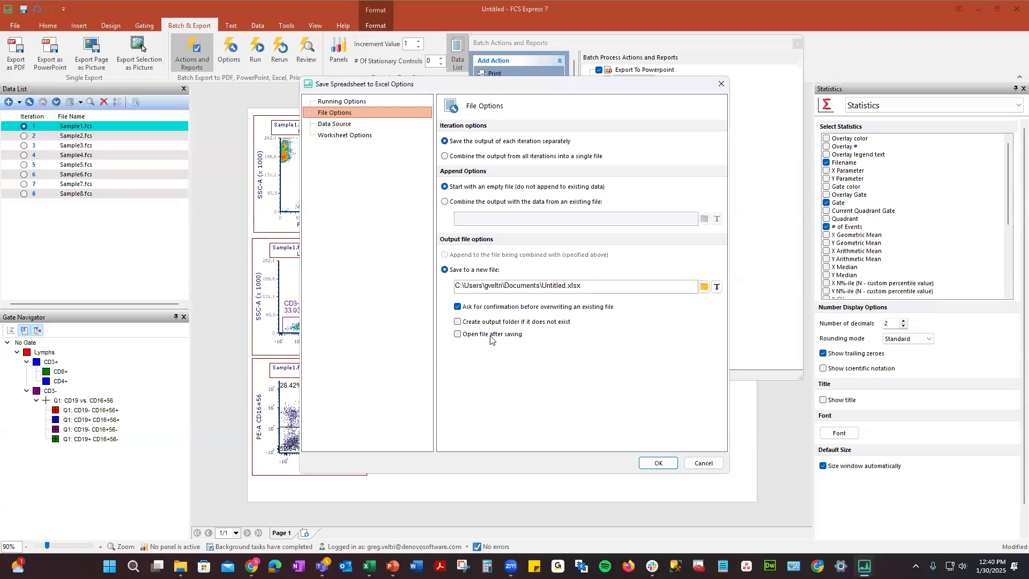
{"action": "left_click", "coordinate": [703, 287]}
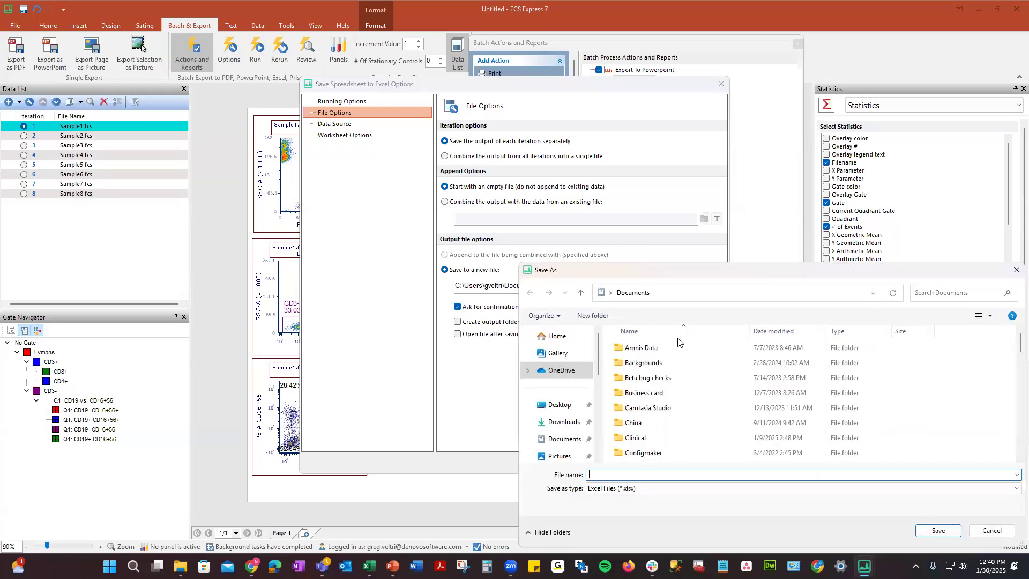
{"action": "left_click", "coordinate": [560, 404]}
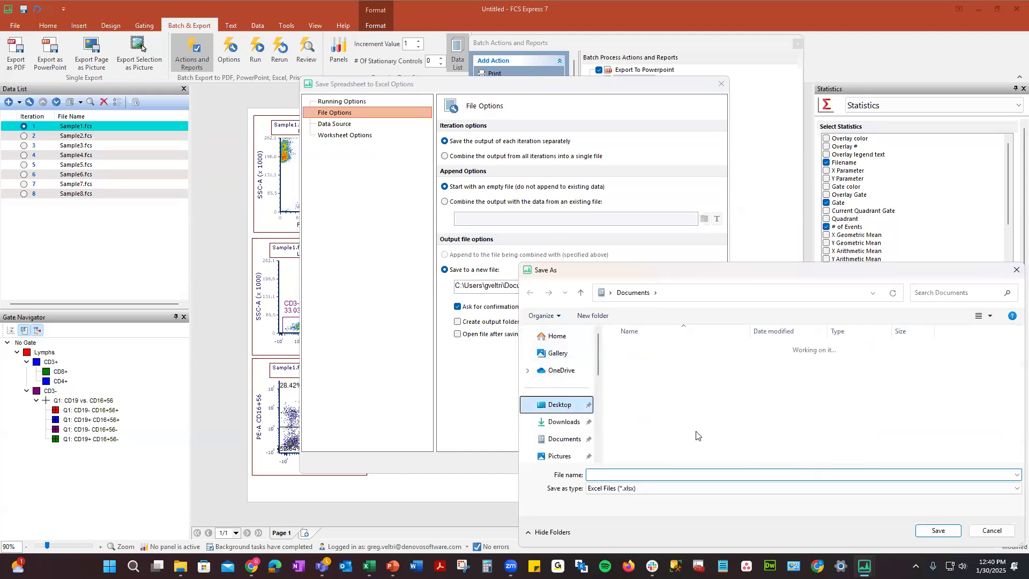
{"action": "scroll", "coordinate": [696, 431], "scroll_direction": "down", "scroll_amount": 5}
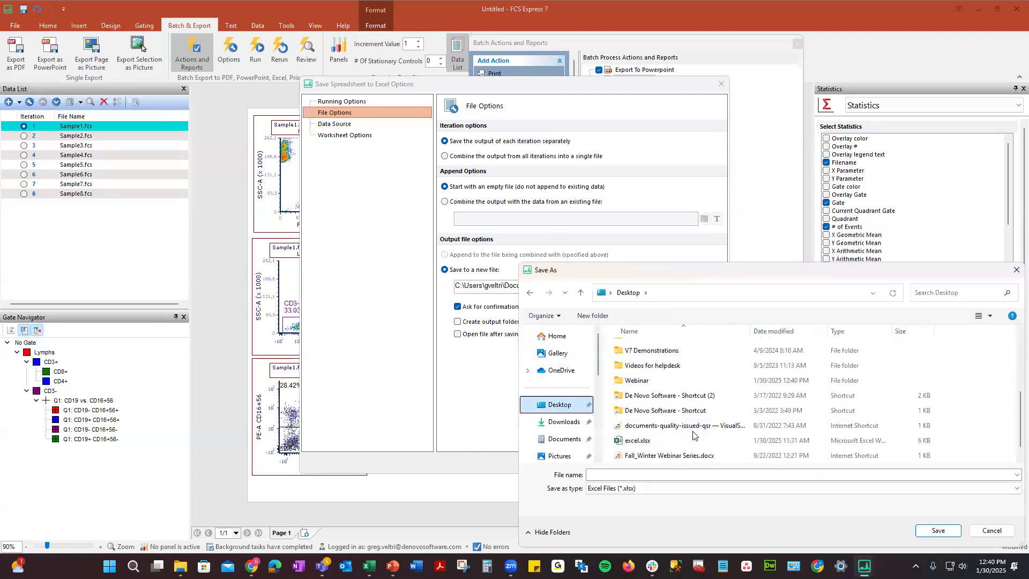
{"action": "double_click", "coordinate": [638, 380]}
{"action": "left_click", "coordinate": [643, 473]}
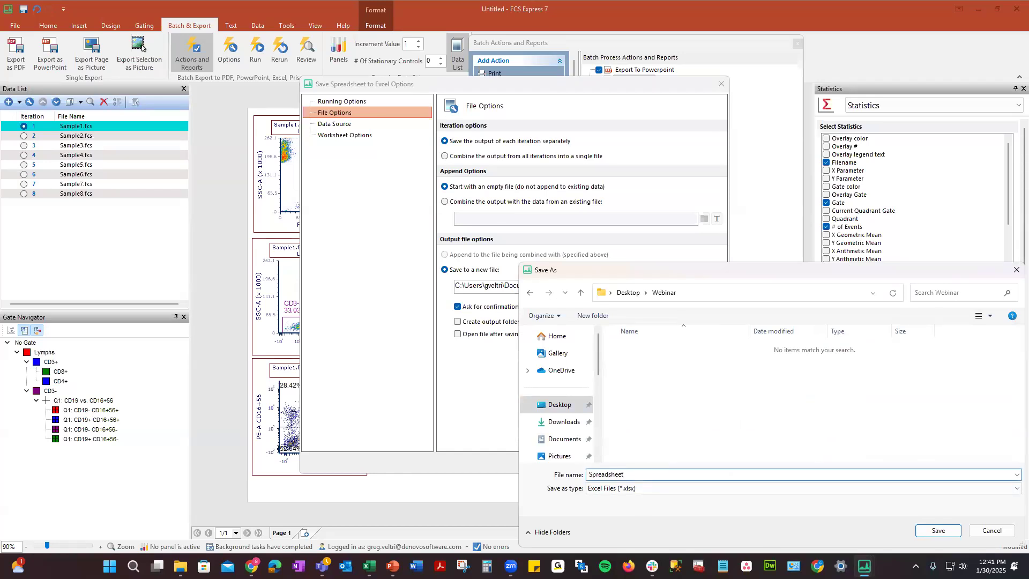
{"action": "left_click", "coordinate": [939, 531]}
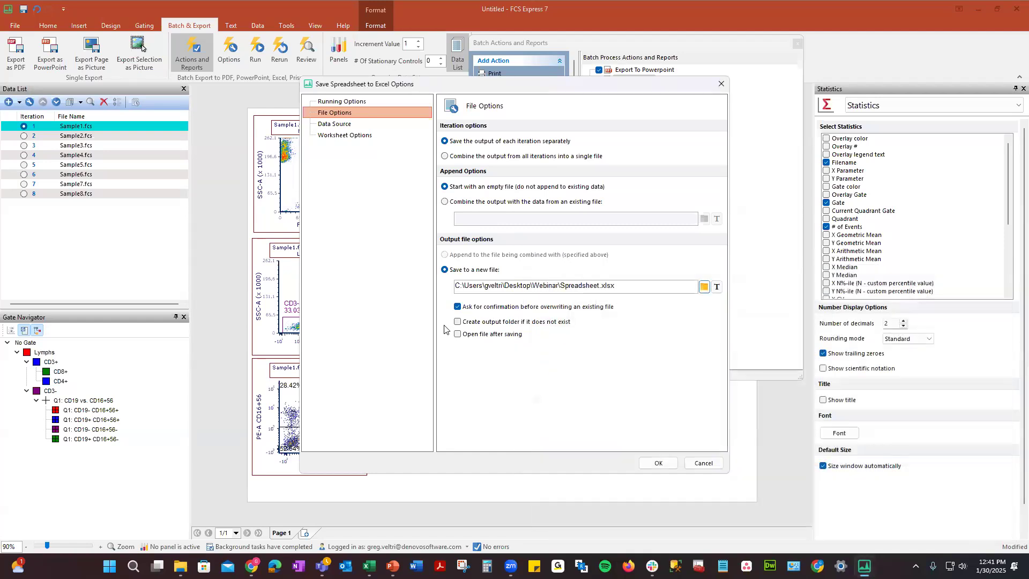
Step: Set the spreadsheet export to open its file after saving and to combine the output from all iterations into a single file
{"action": "left_click", "coordinate": [656, 466]}
{"action": "left_click", "coordinate": [525, 356]}
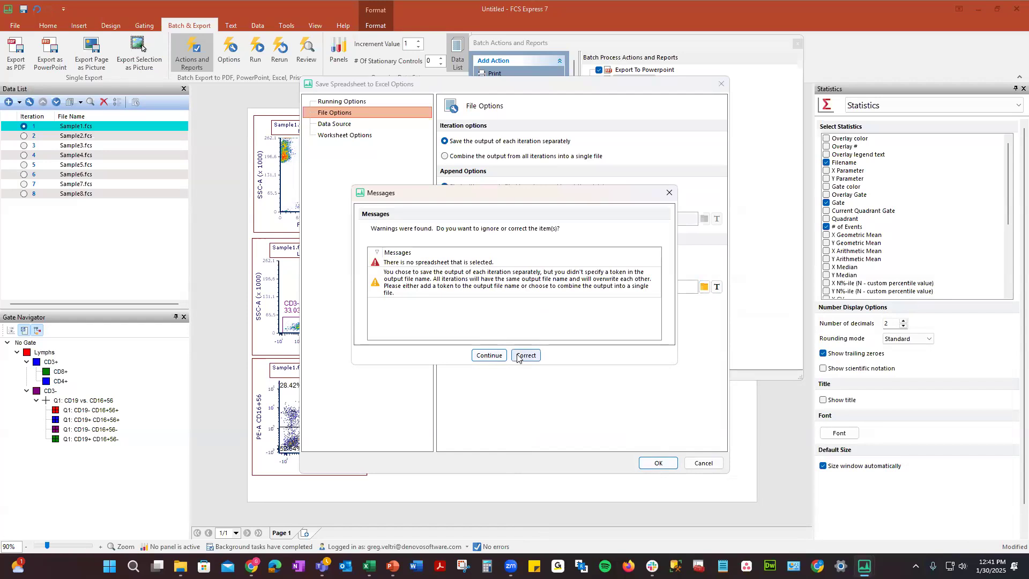
{"action": "left_click", "coordinate": [343, 126]}
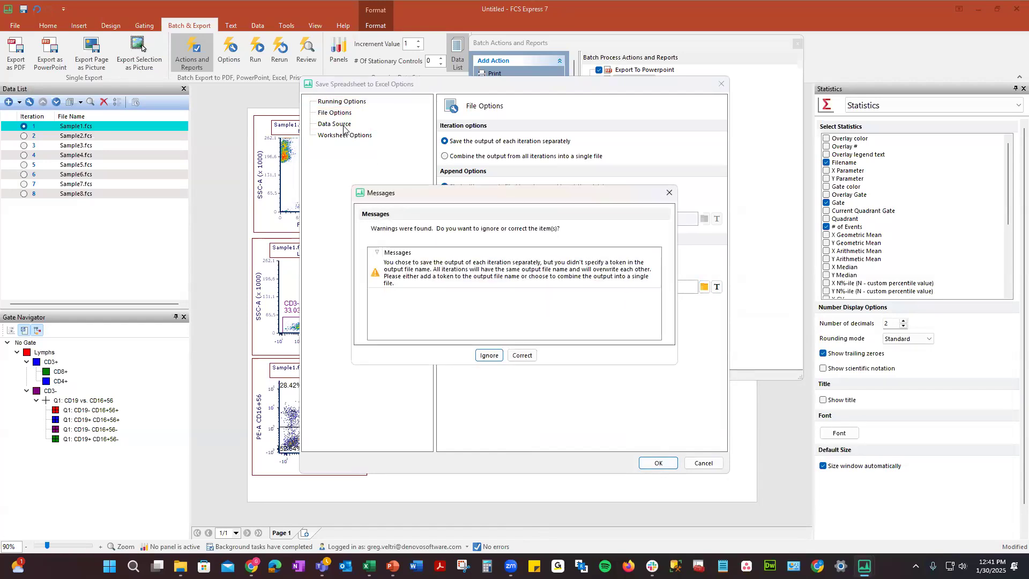
{"action": "left_click", "coordinate": [523, 355]}
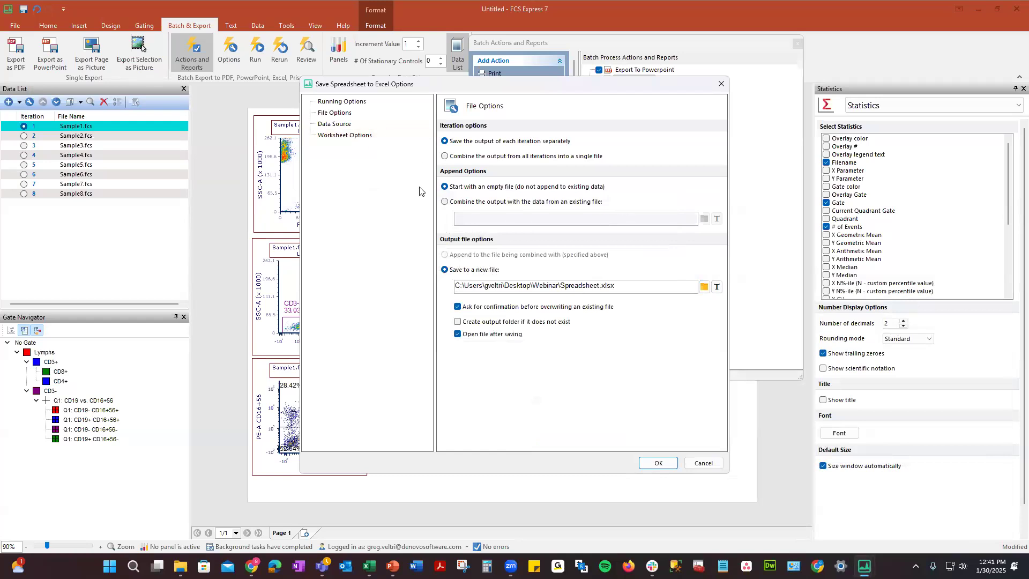
{"action": "left_click", "coordinate": [373, 137]}
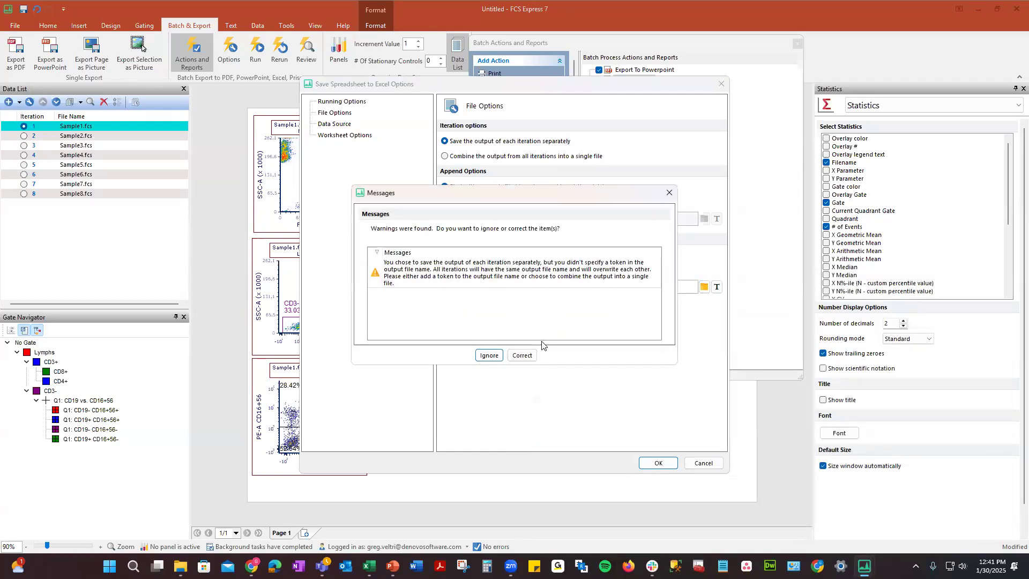
{"action": "key", "text": "Return"}
{"action": "left_click", "coordinate": [474, 156]}
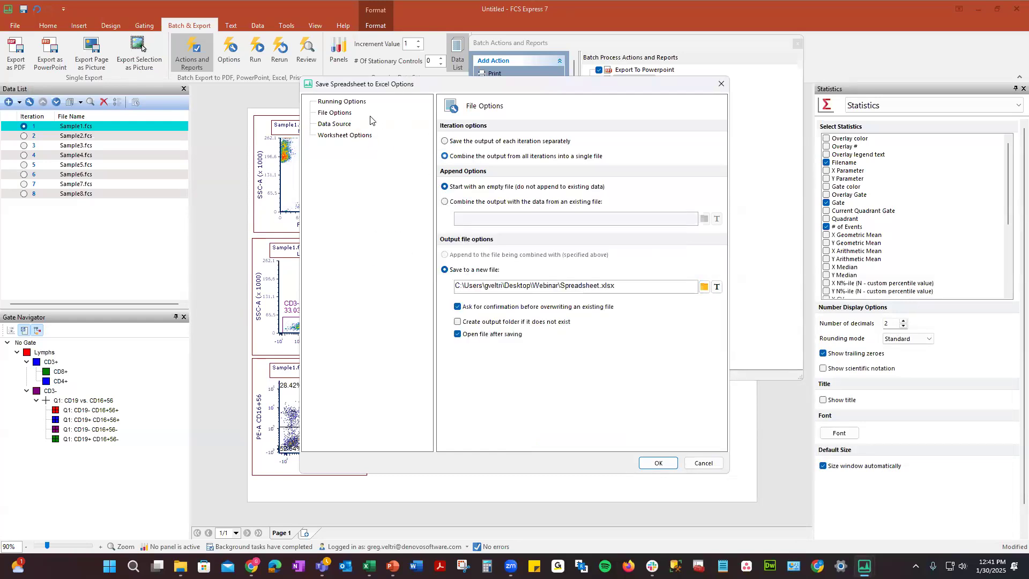
Step: Use New spreadsheet 1 as the data source and FCS Express Report as the worksheet name, and confirm the spreadsheet export
{"action": "left_click", "coordinate": [358, 138]}
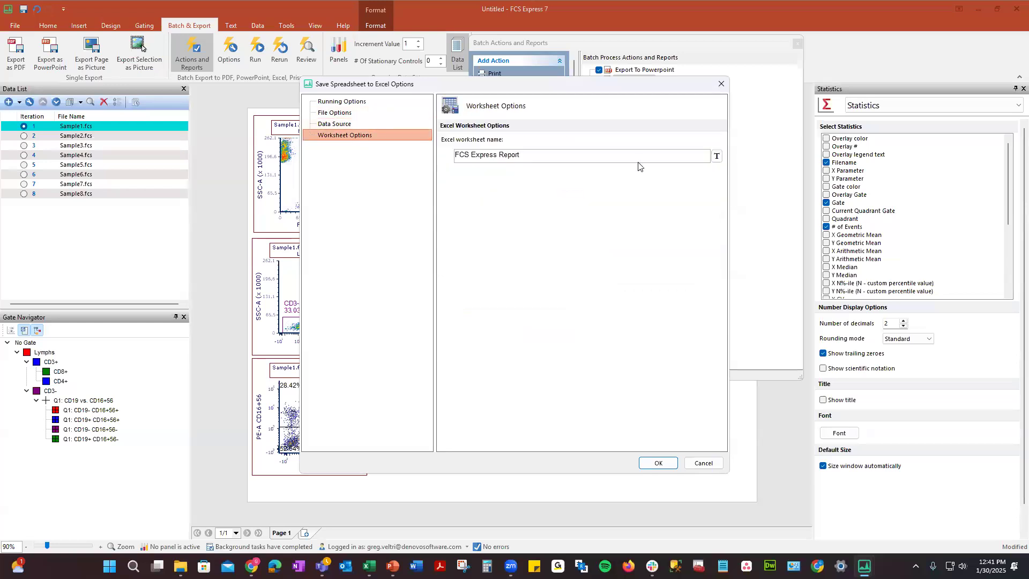
{"action": "left_click", "coordinate": [342, 125]}
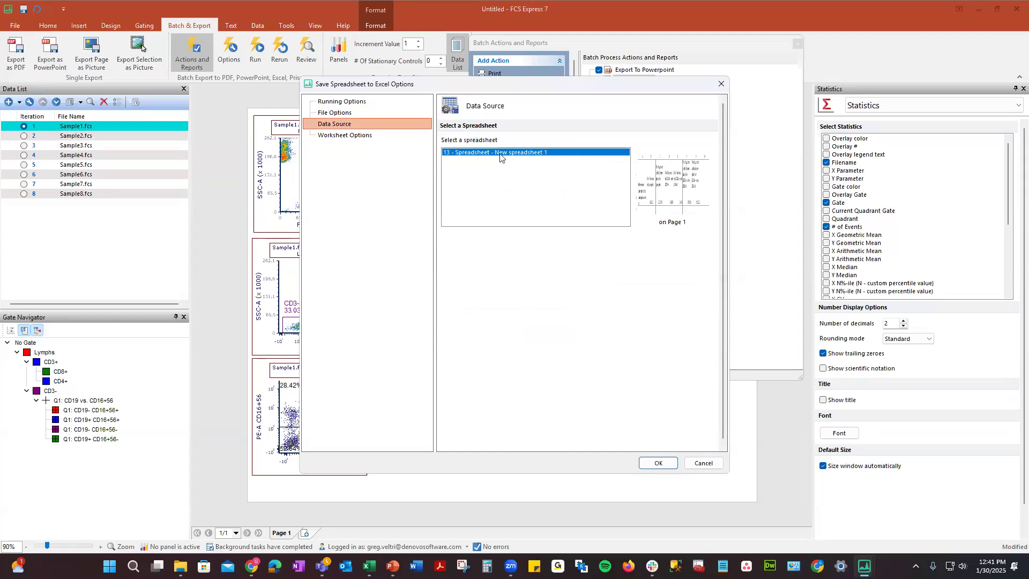
{"action": "left_click", "coordinate": [660, 464]}
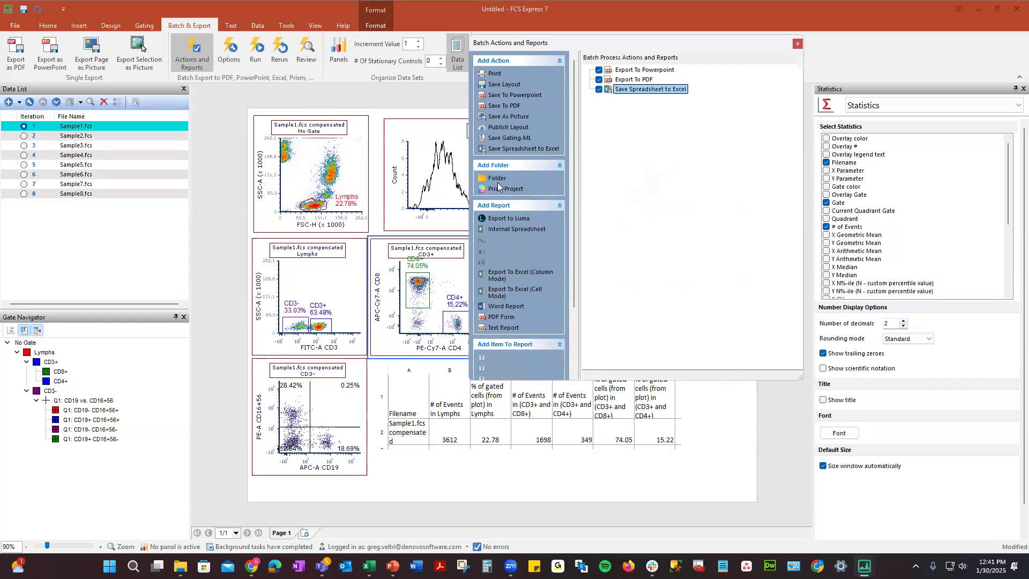
Step: Examine the file options of a Prism Project export without adding it to the batch
{"action": "left_click", "coordinate": [507, 192]}
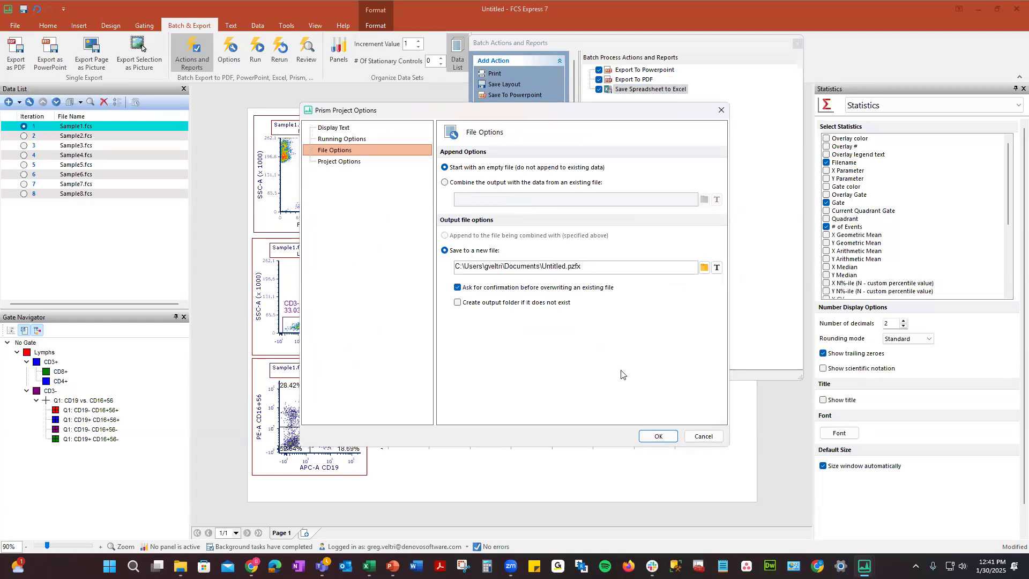
{"action": "left_click", "coordinate": [723, 112]}
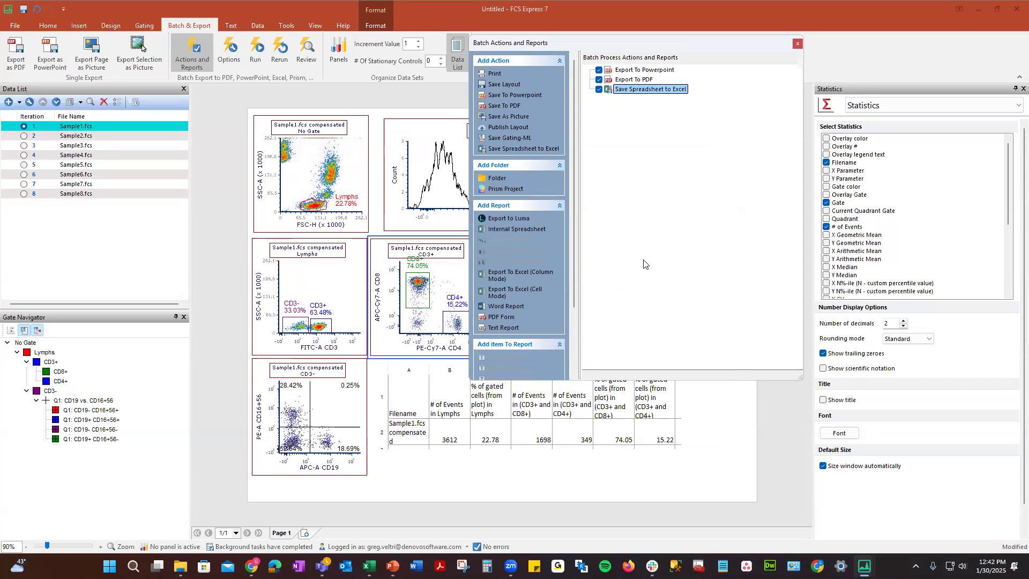
Step: Add an Export To Excel (Column Mode) report to the batch with its output file named excel in the Desktop's Webinar folder
{"action": "left_click", "coordinate": [530, 274]}
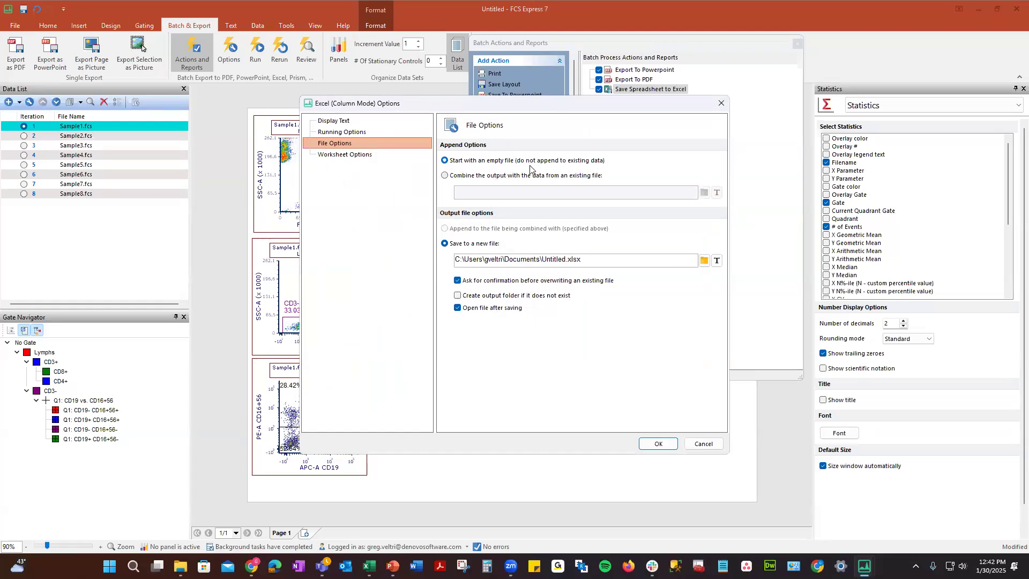
{"action": "left_click", "coordinate": [704, 261]}
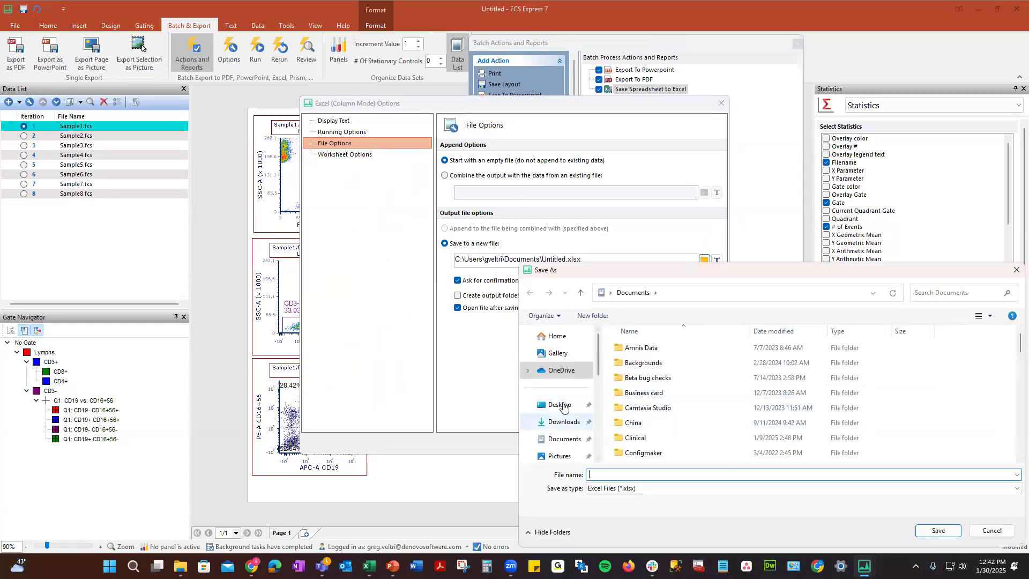
{"action": "left_click", "coordinate": [563, 406]}
{"action": "scroll", "coordinate": [665, 426], "scroll_direction": "down", "scroll_amount": 10}
{"action": "scroll", "coordinate": [663, 422], "scroll_direction": "down", "scroll_amount": 1}
{"action": "double_click", "coordinate": [648, 380]}
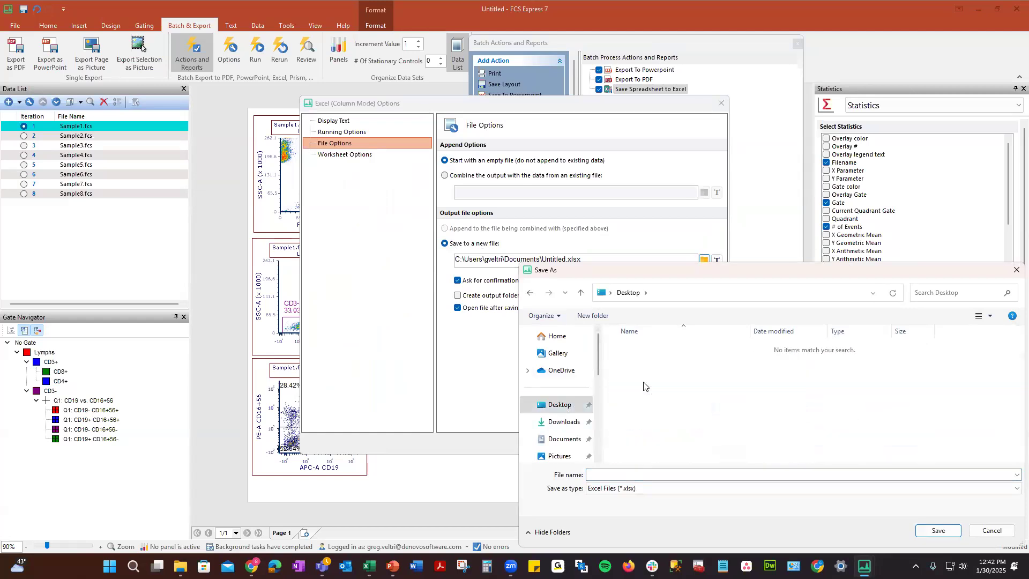
{"action": "left_click", "coordinate": [645, 473]}
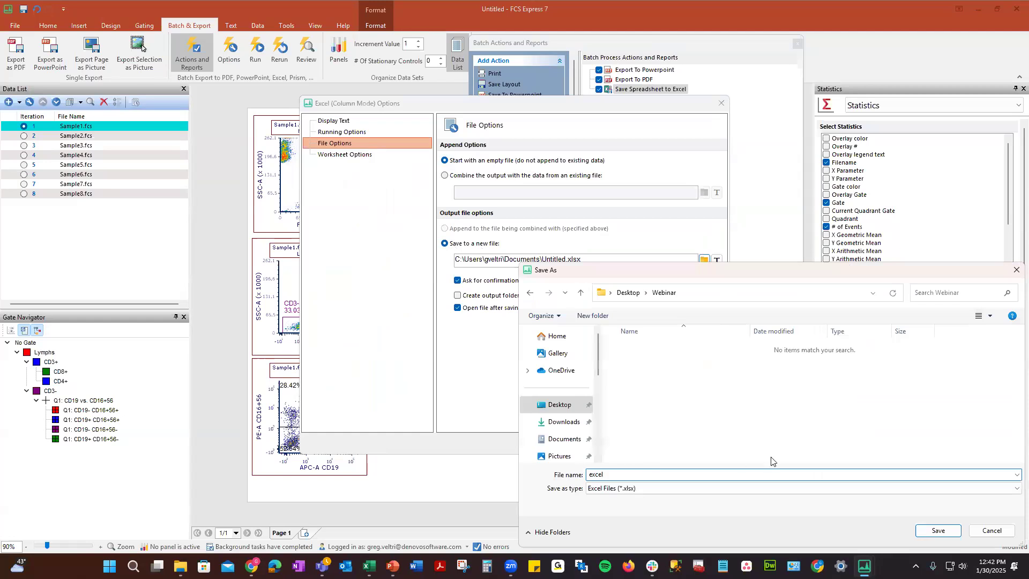
{"action": "left_click", "coordinate": [939, 531]}
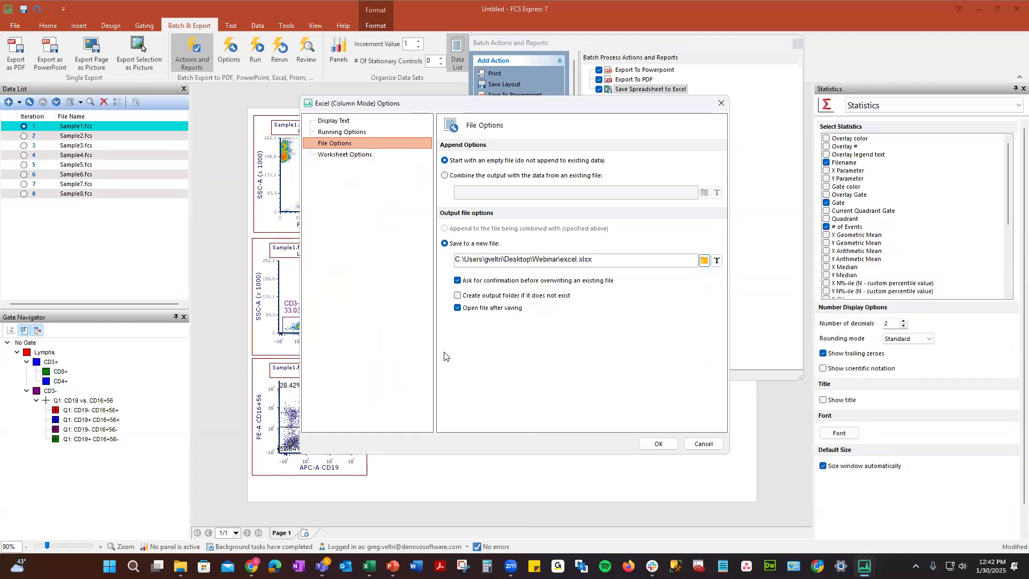
{"action": "left_click", "coordinate": [659, 444]}
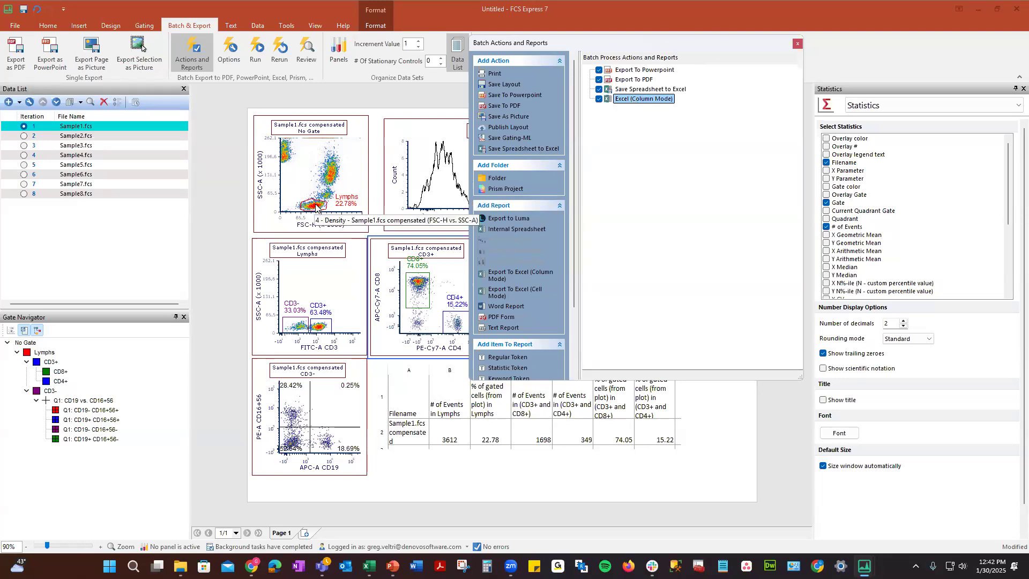
Step: Add the Filename, # of Events and % of gated cells (from plot) statistics for the Lymphs gate to the Excel (Column Mode) report
{"action": "left_click_drag", "start_coordinate": [316, 206], "coordinate": [636, 100]}
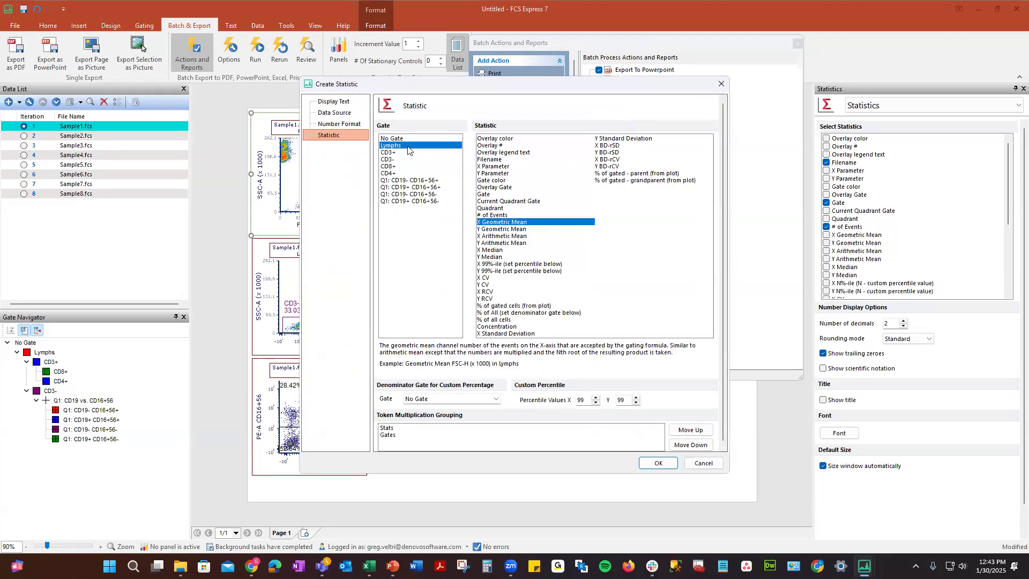
{"action": "left_click", "coordinate": [509, 161]}
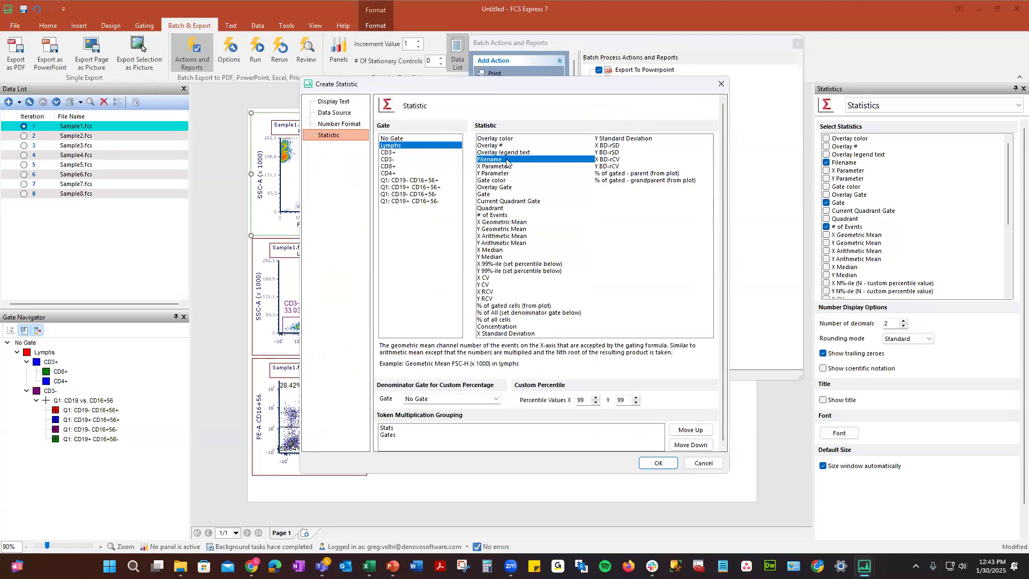
{"action": "left_click", "coordinate": [506, 215], "text": "ctrl"}
{"action": "left_click", "coordinate": [503, 305], "text": "ctrl"}
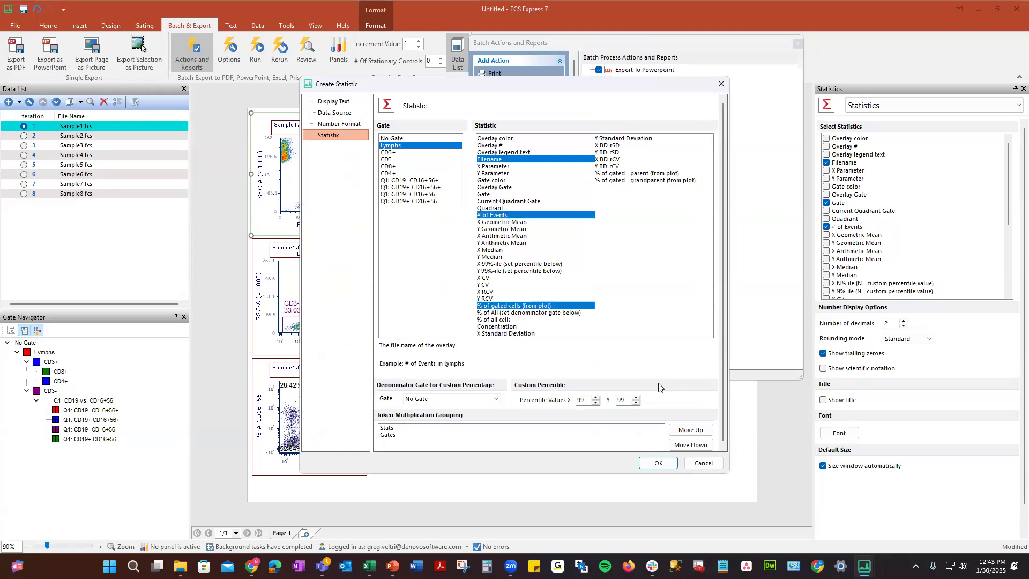
{"action": "left_click", "coordinate": [660, 464]}
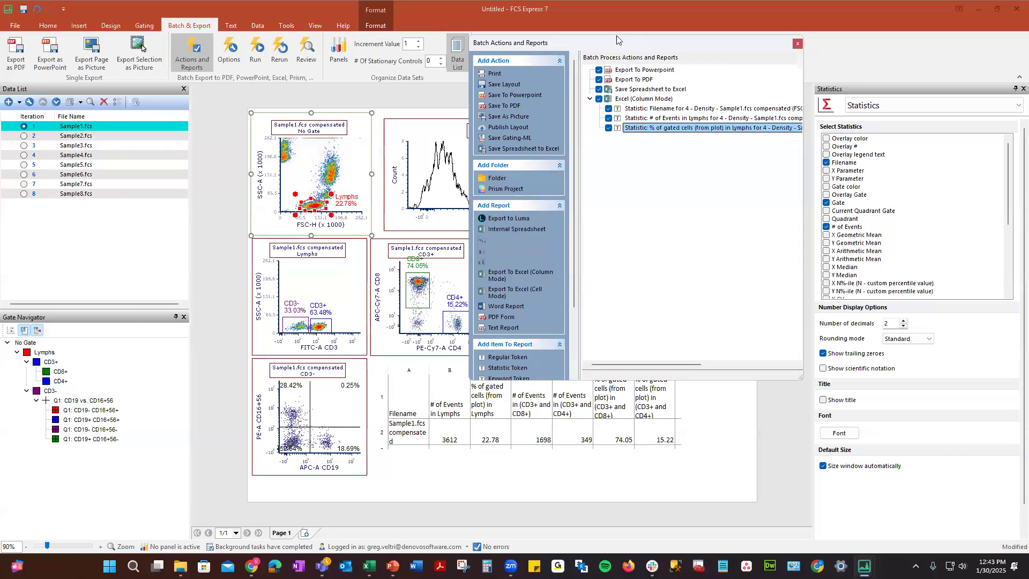
Step: Add # of Events and % of gated cells (from plot) for the CD3- gate to the Excel (Column Mode) report
{"action": "left_click_drag", "start_coordinate": [633, 45], "coordinate": [668, 43]}
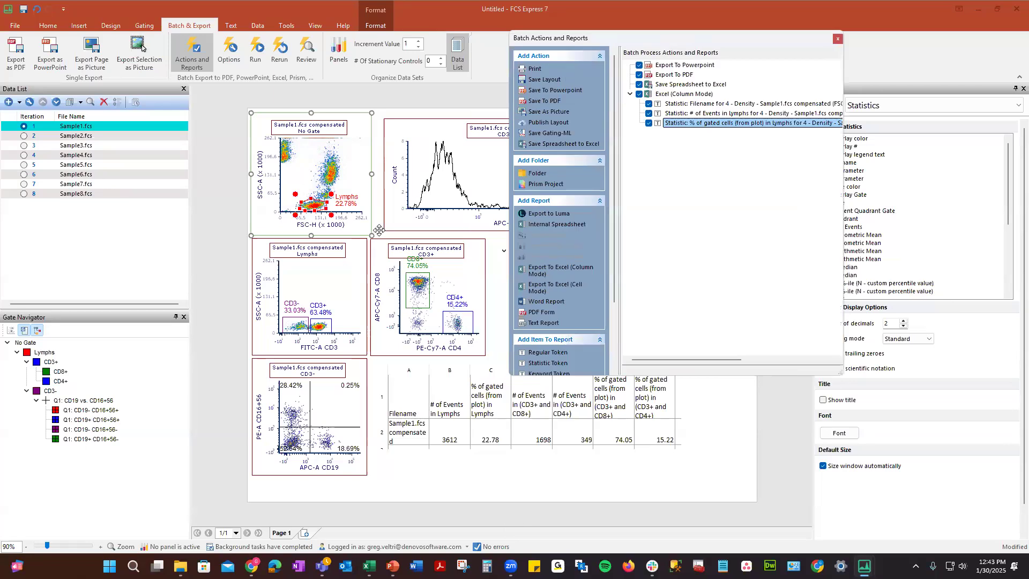
{"action": "left_click", "coordinate": [298, 324]}
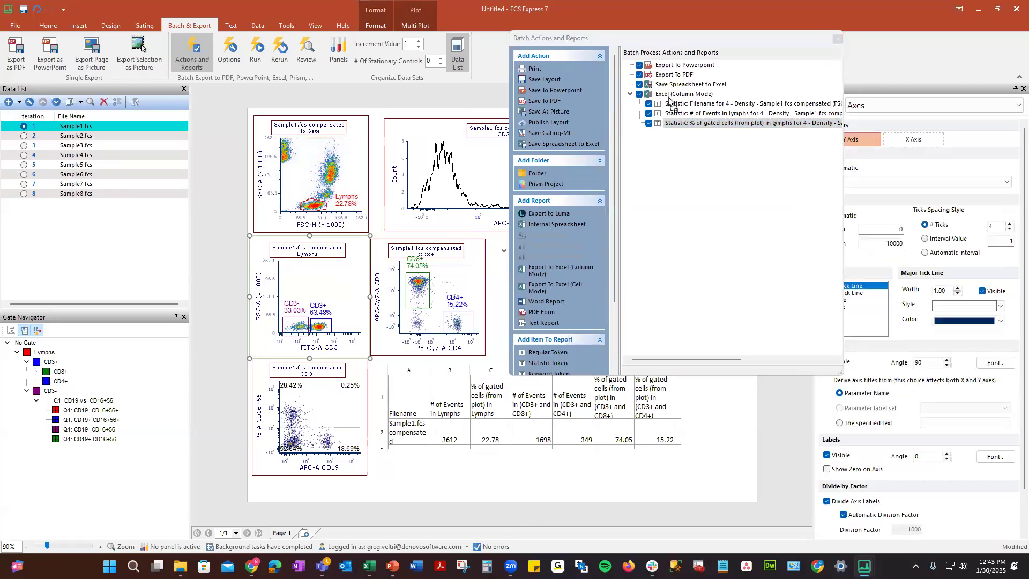
{"action": "left_click_drag", "start_coordinate": [677, 93], "coordinate": [676, 93]}
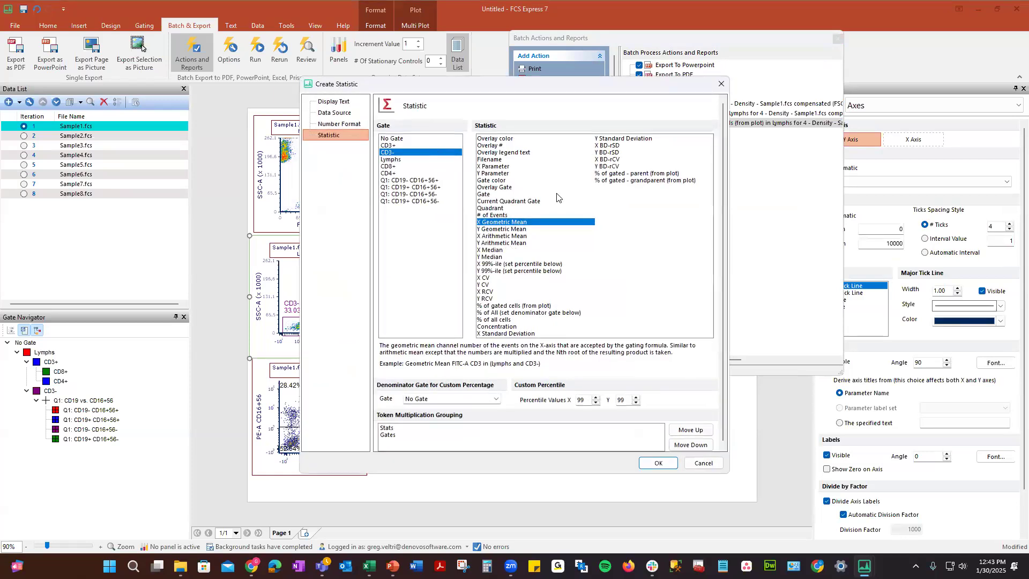
{"action": "left_click", "coordinate": [506, 216]}
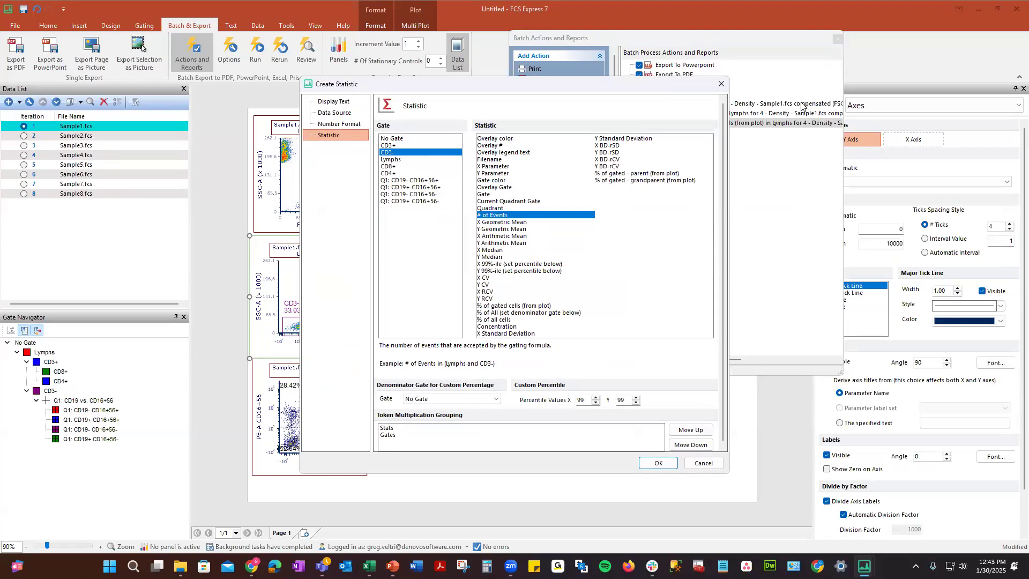
{"action": "left_click", "coordinate": [525, 306], "text": "ctrl"}
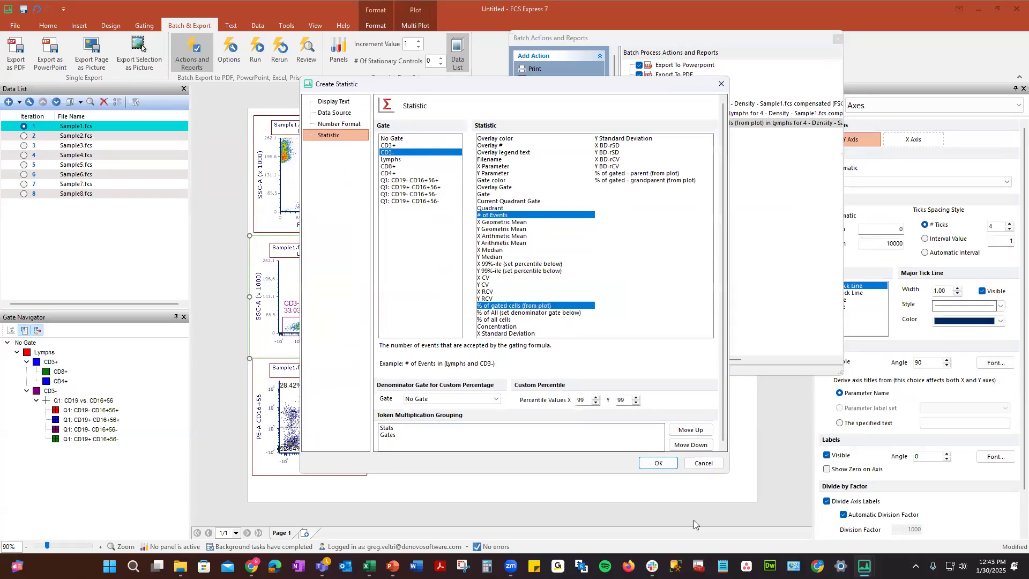
{"action": "left_click", "coordinate": [658, 463]}
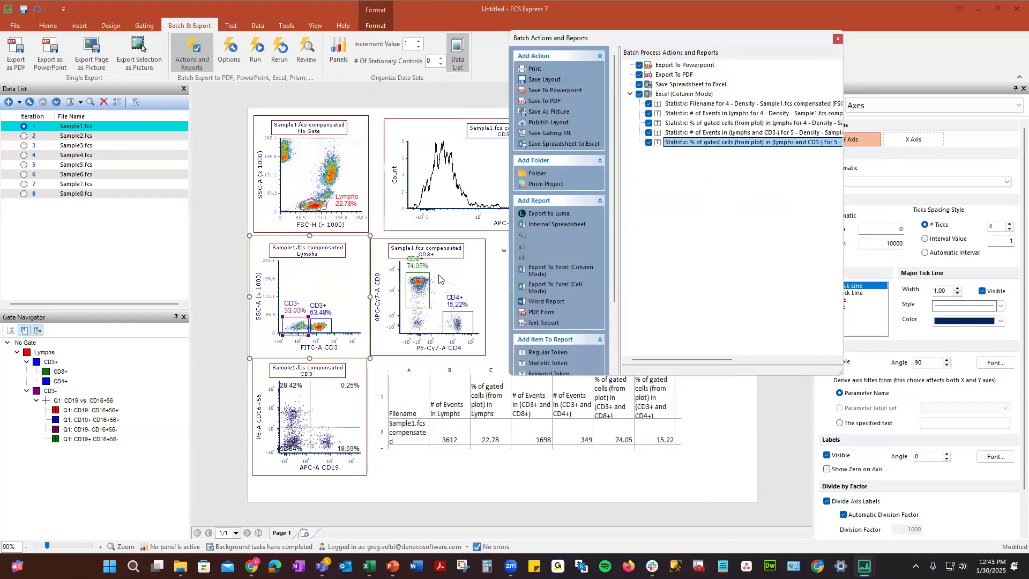
Step: Add # of Events and % of gated cells (from plot) for the CD3+ gate to the Excel (Column Mode) report
{"action": "left_click_drag", "start_coordinate": [327, 324], "coordinate": [671, 95]}
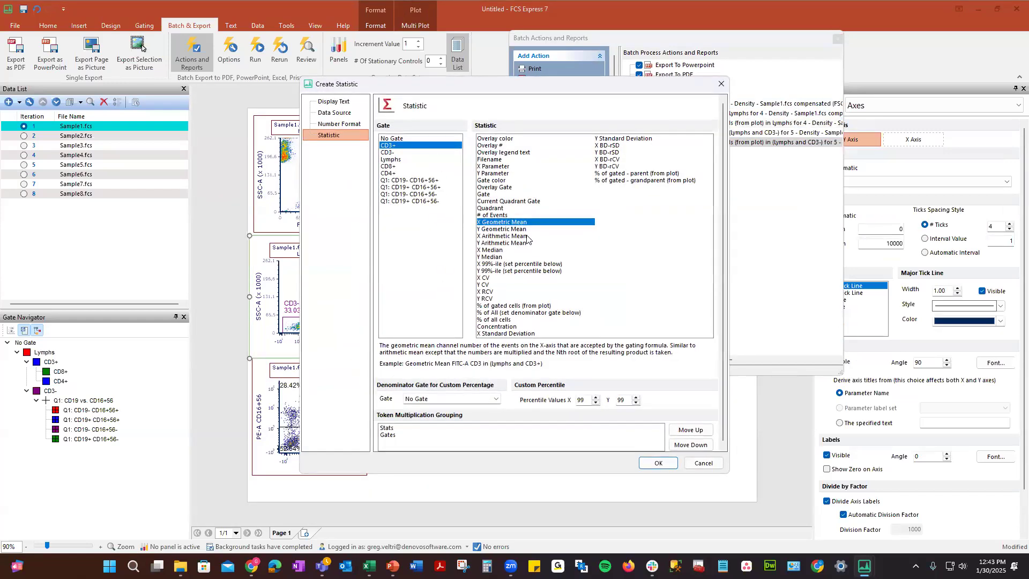
{"action": "left_click", "coordinate": [502, 216]}
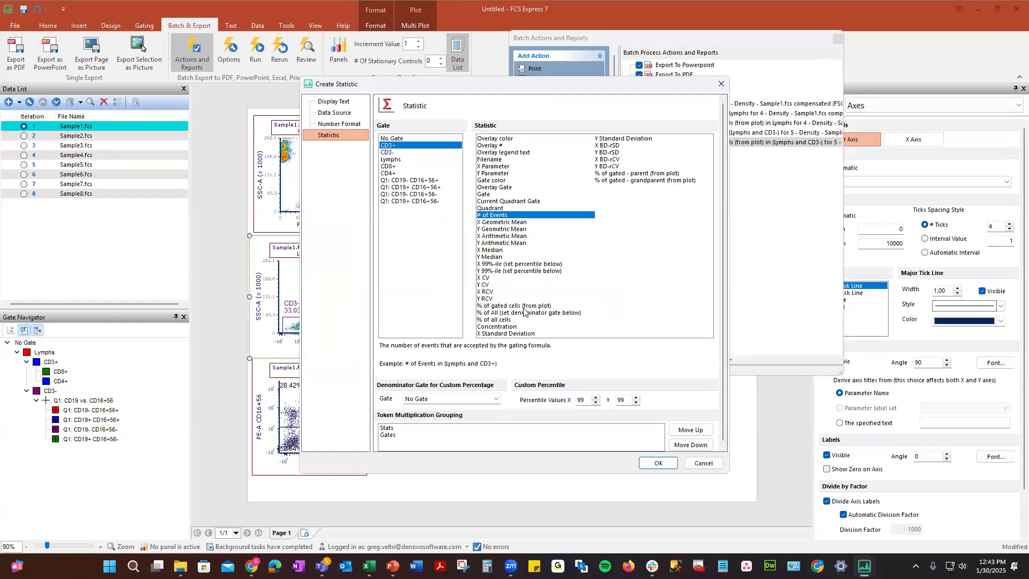
{"action": "left_click", "coordinate": [526, 306], "text": "ctrl"}
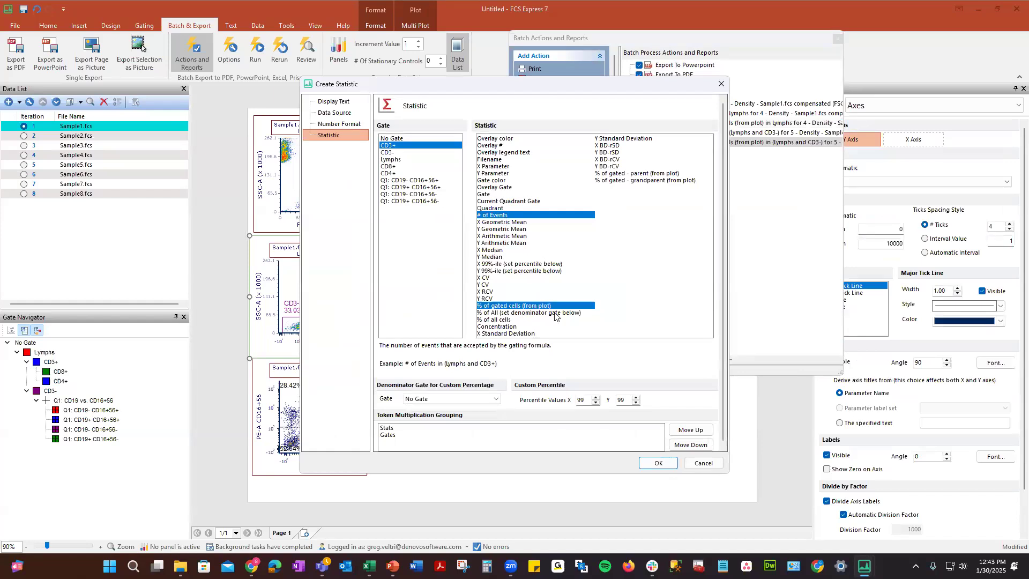
{"action": "left_click", "coordinate": [659, 463]}
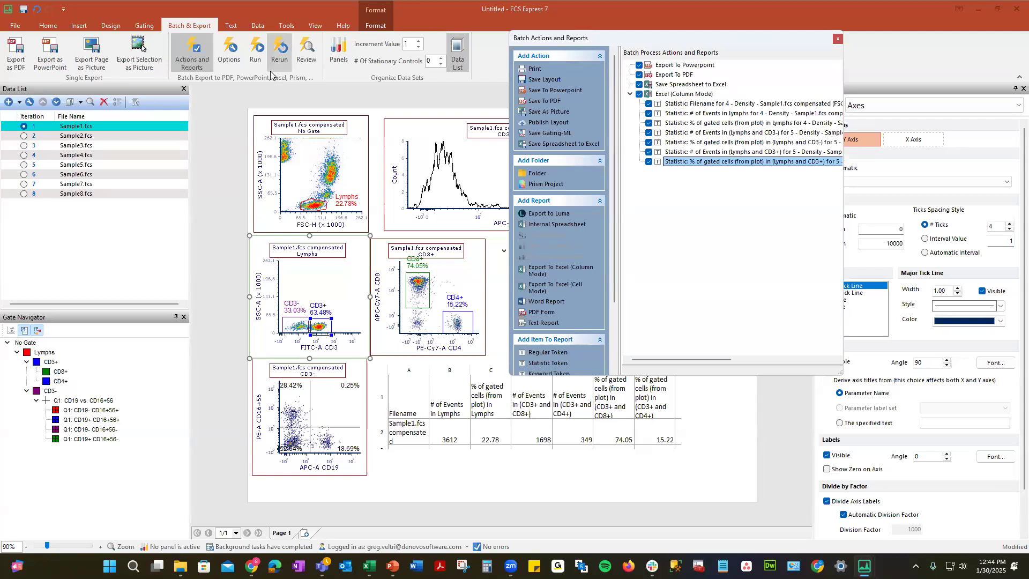
Step: Set the batch processing options to pause unconditionally between iterations
{"action": "left_click", "coordinate": [232, 51]}
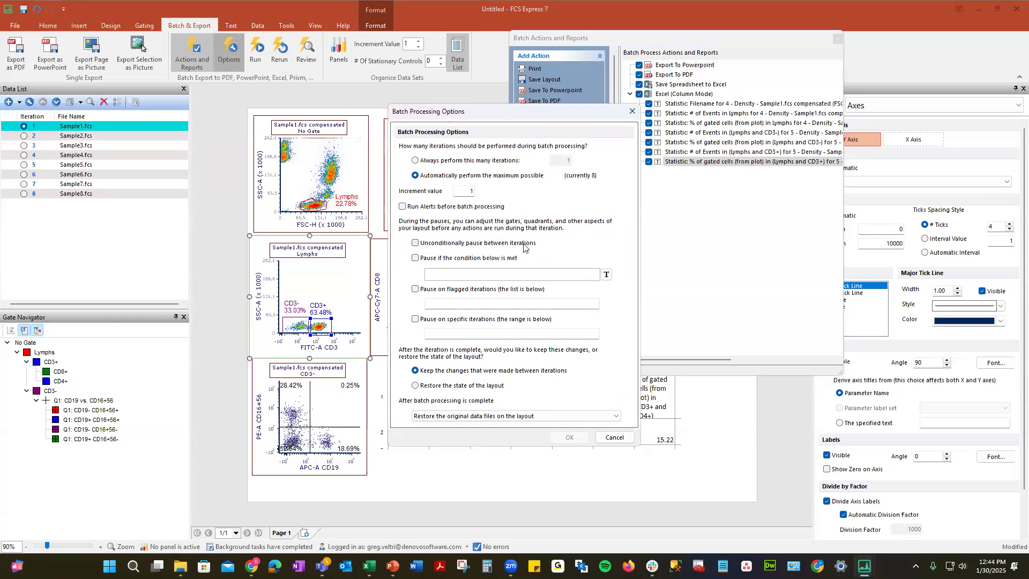
{"action": "left_click", "coordinate": [415, 243]}
{"action": "left_click", "coordinate": [569, 438]}
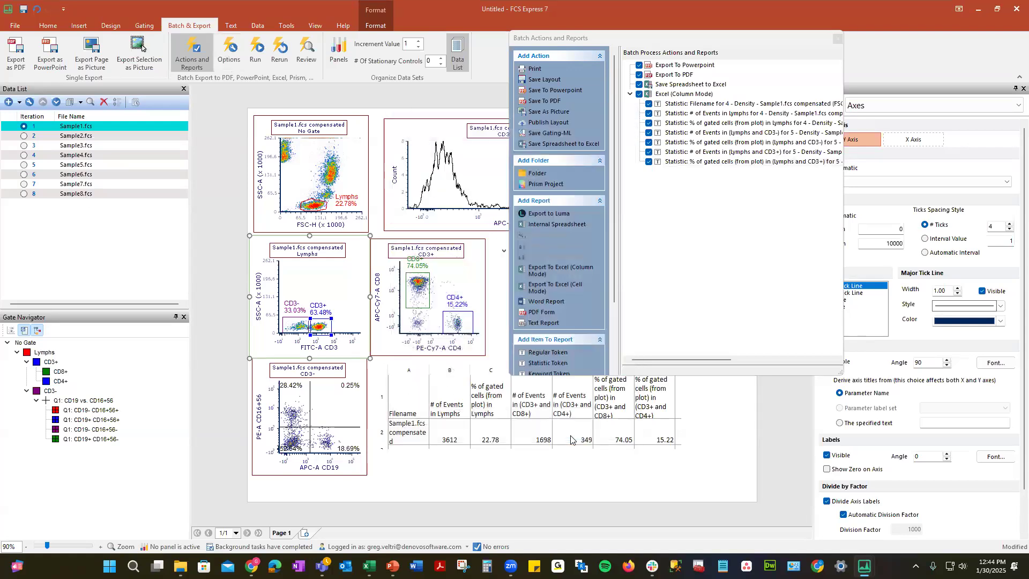
Step: Run the batch process, clearing the saved iteration snapshots, and continue through the pauses up to Sample5.fcs
{"action": "left_click", "coordinate": [256, 50]}
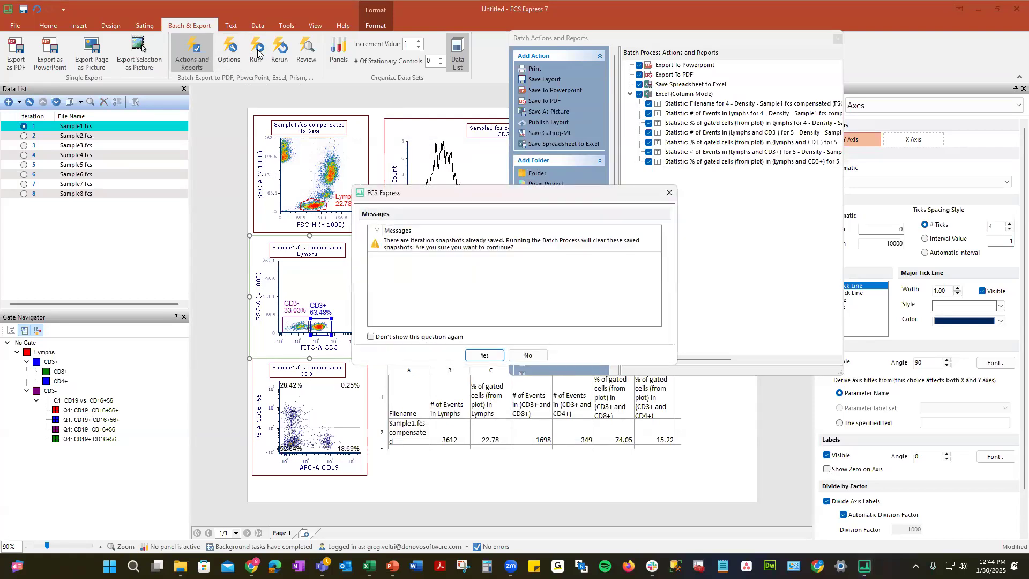
{"action": "left_click", "coordinate": [499, 356]}
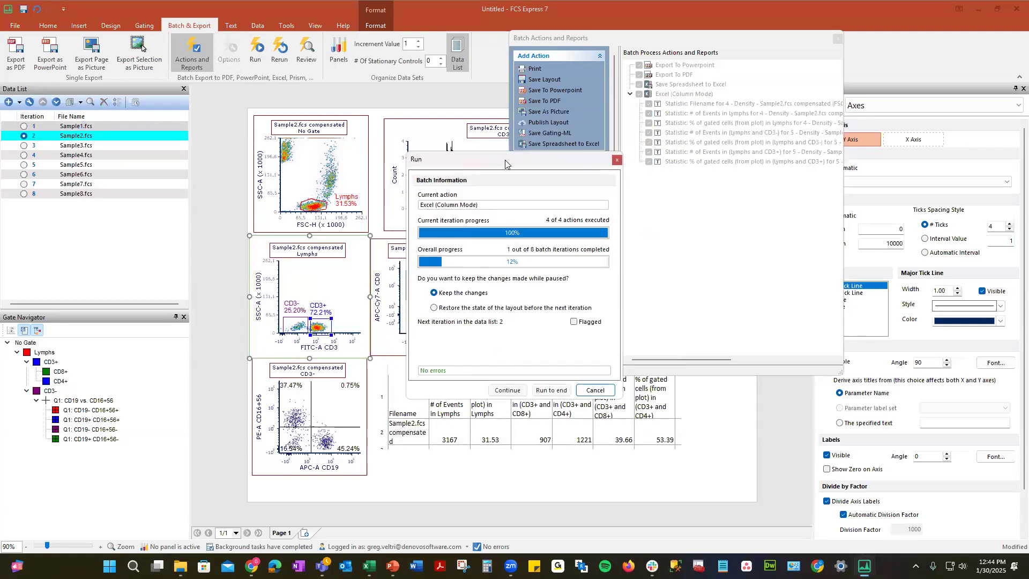
{"action": "left_click_drag", "start_coordinate": [749, 217], "coordinate": [750, 217]}
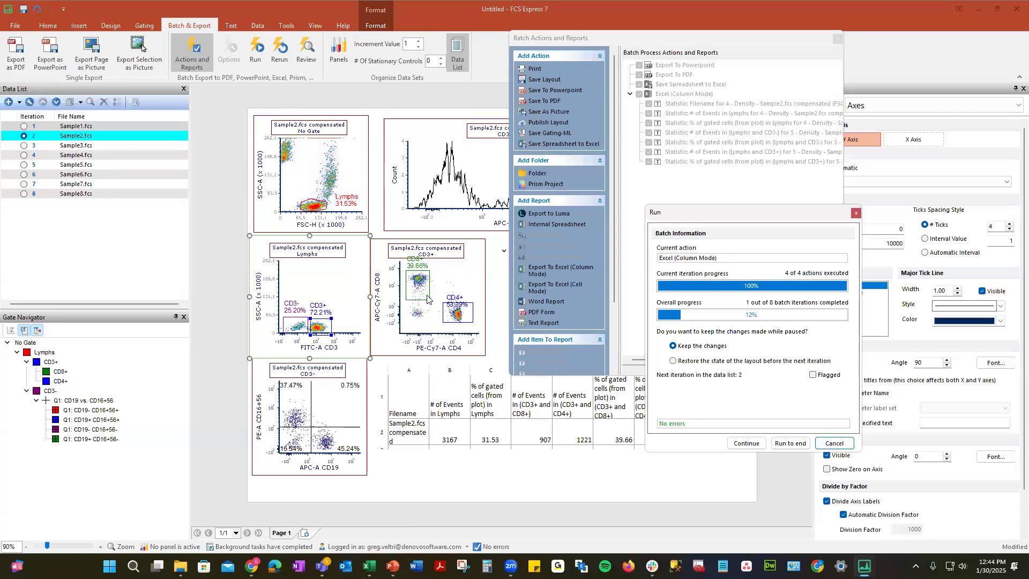
{"action": "left_click", "coordinate": [759, 448]}
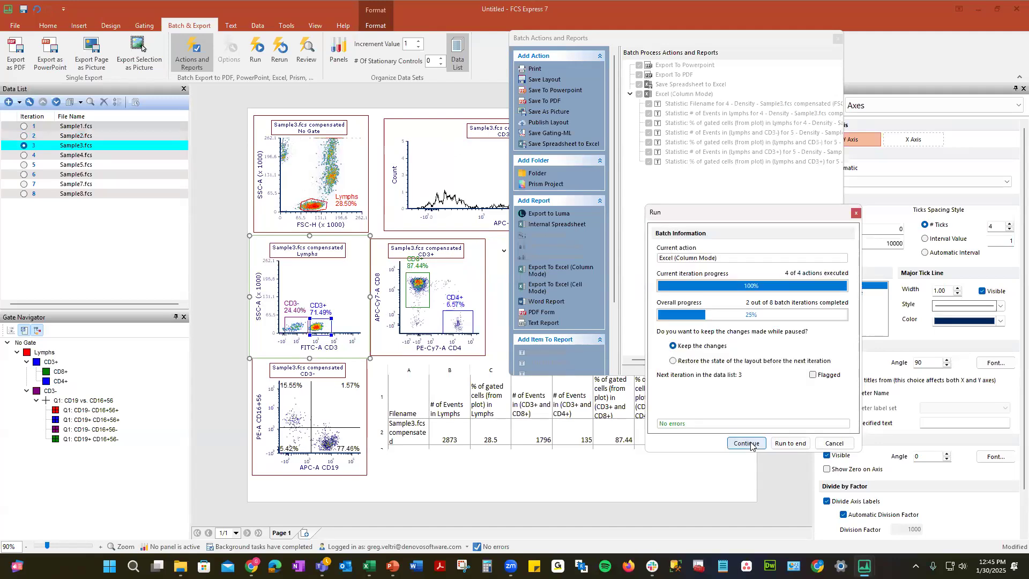
{"action": "left_click", "coordinate": [752, 445]}
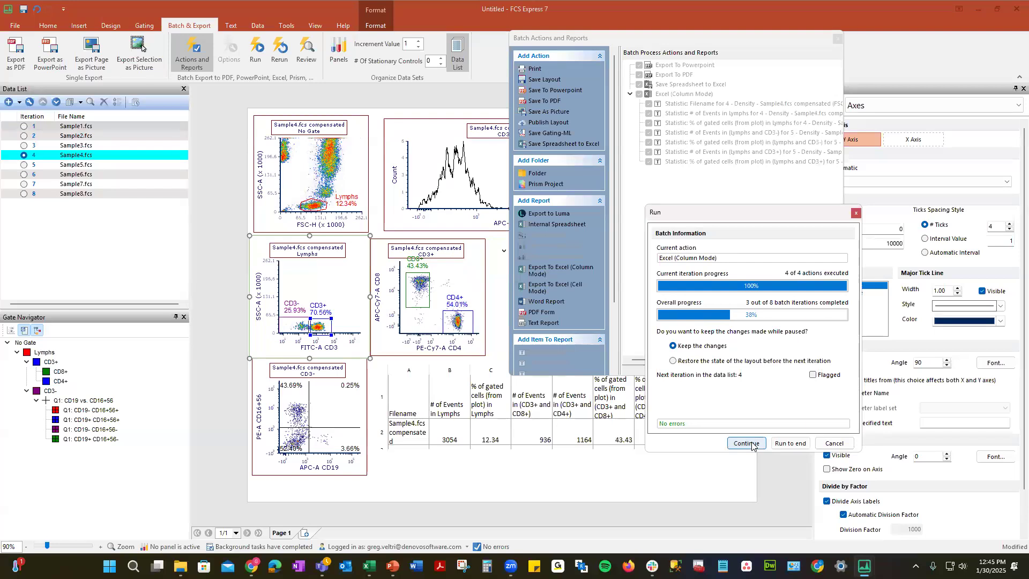
{"action": "left_click", "coordinate": [752, 445]}
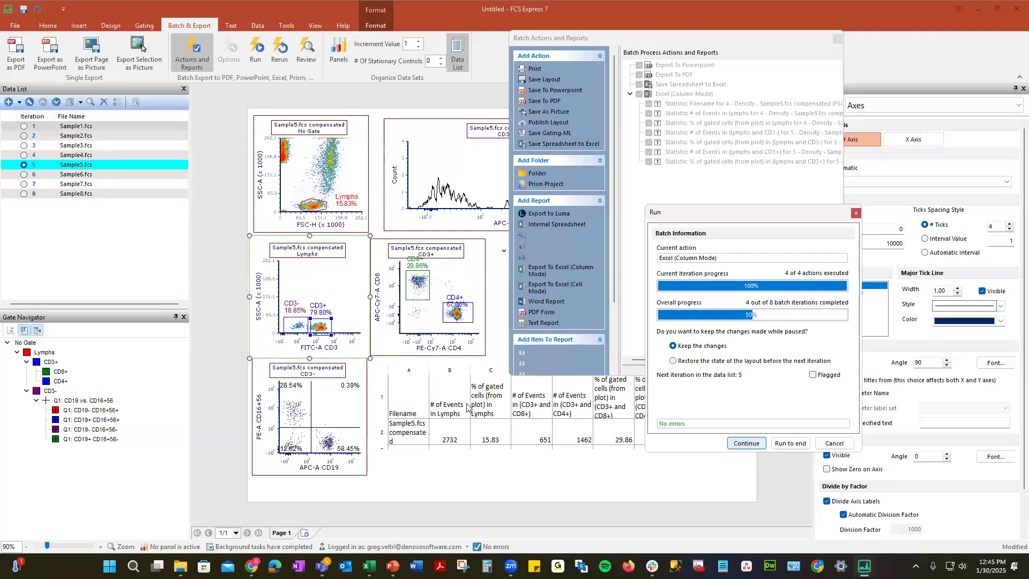
Step: Make the CD19 vs. CD16+56 quadrants data specific for Sample5.fcs, shift their center slightly down and left, and continue the batch
{"action": "left_click", "coordinate": [310, 431]}
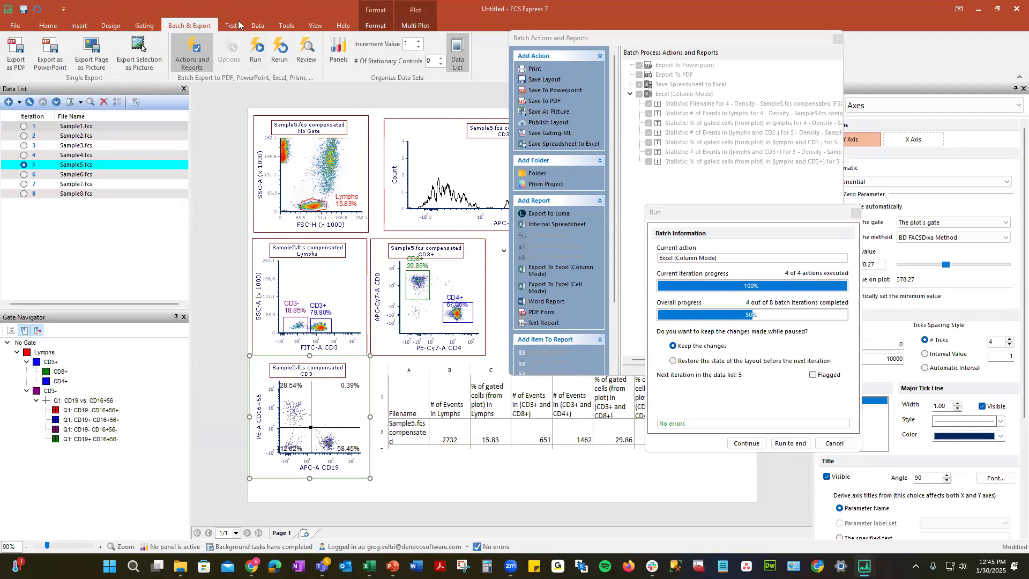
{"action": "left_click", "coordinate": [143, 22]}
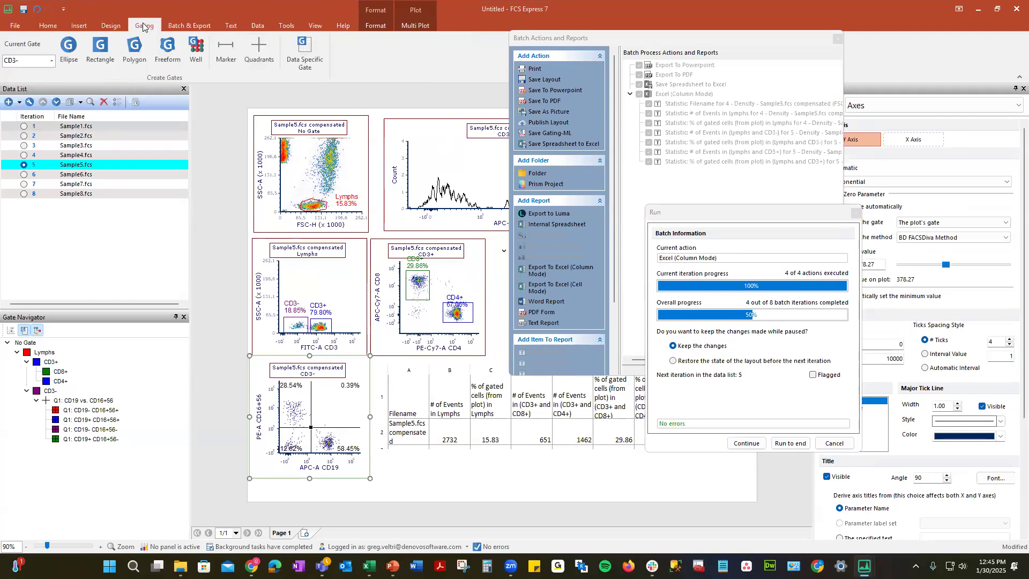
{"action": "left_click", "coordinate": [312, 50]}
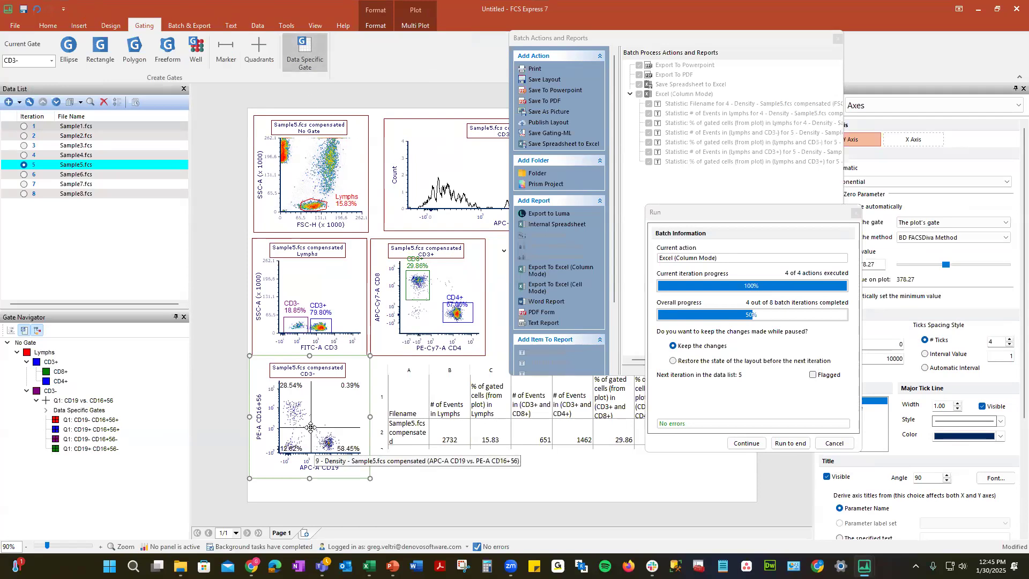
{"action": "left_click_drag", "start_coordinate": [311, 427], "coordinate": [307, 434]}
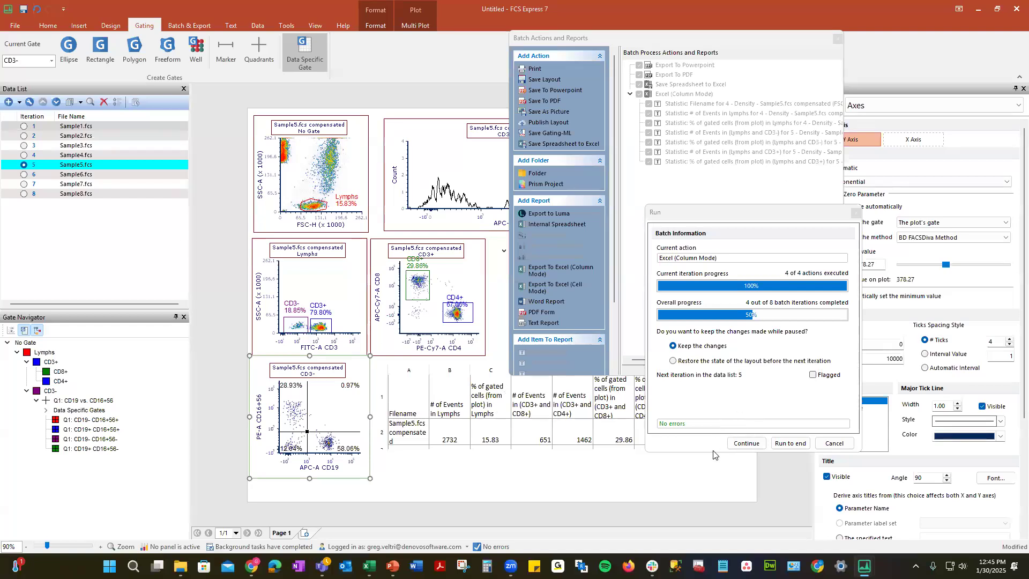
{"action": "left_click", "coordinate": [751, 444]}
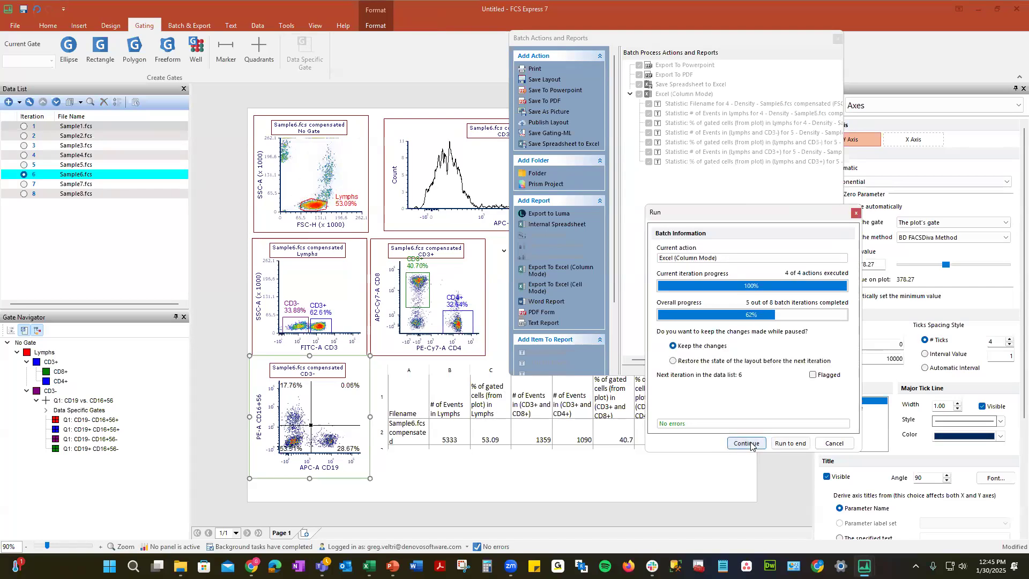
Step: Make the CD8+ gate data specific for Sample6.fcs and shorten it from below to fit tightly around the upper population
{"action": "left_click", "coordinate": [428, 306]}
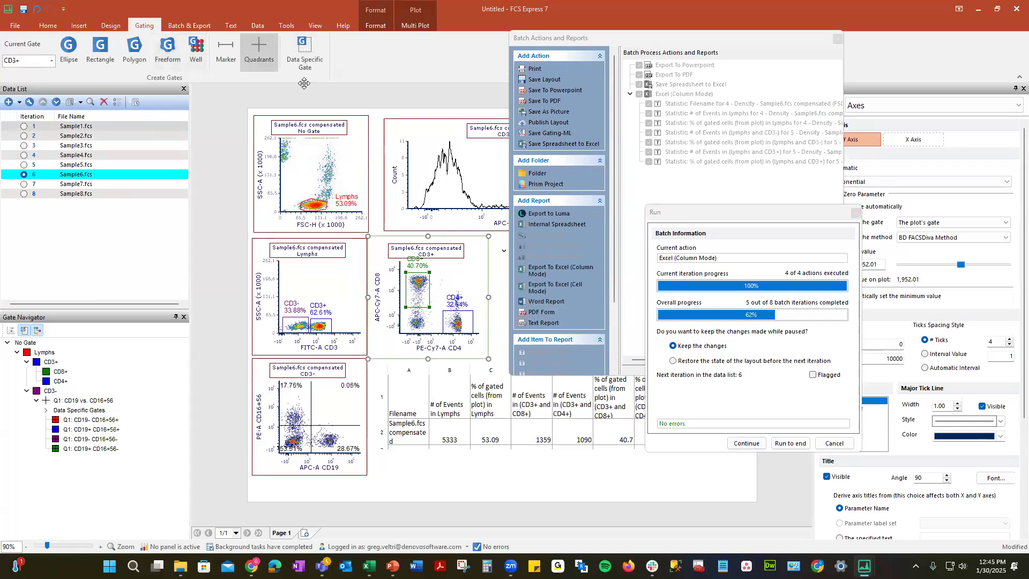
{"action": "left_click", "coordinate": [303, 51]}
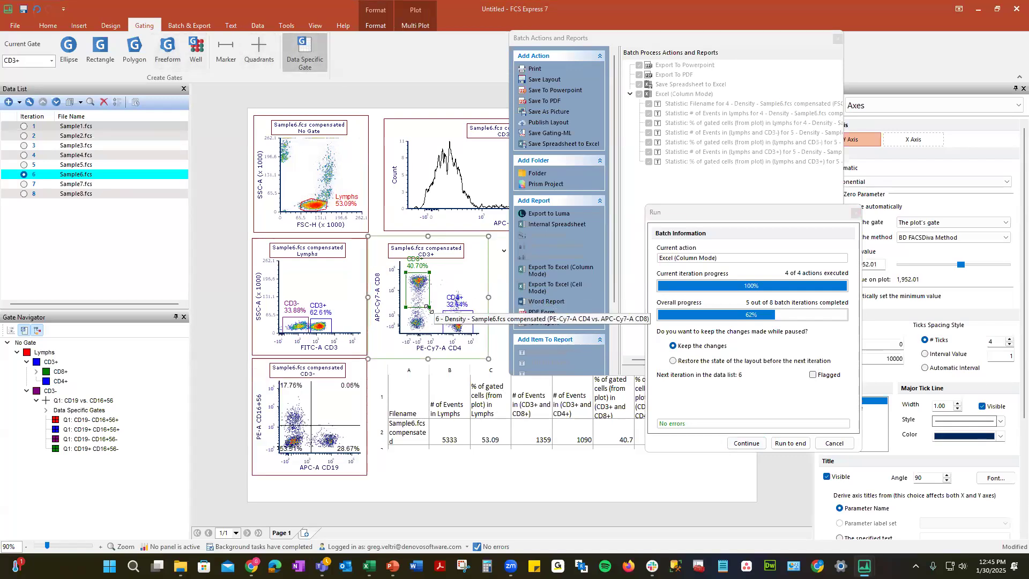
{"action": "left_click_drag", "start_coordinate": [429, 308], "coordinate": [436, 288]}
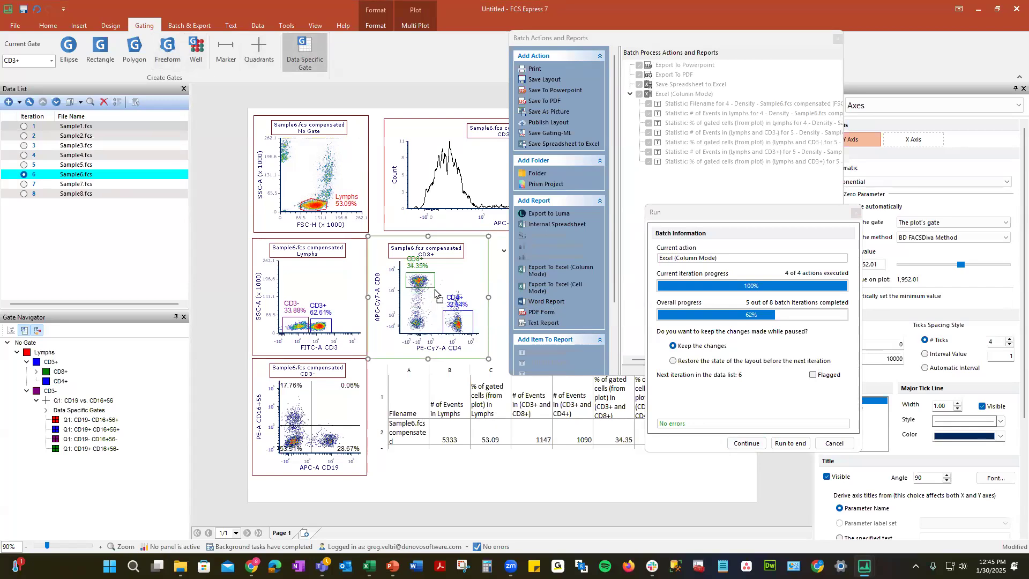
Step: Continue the batch through Sample7.fcs and Sample8.fcs until all iterations are exported
{"action": "left_click", "coordinate": [747, 443]}
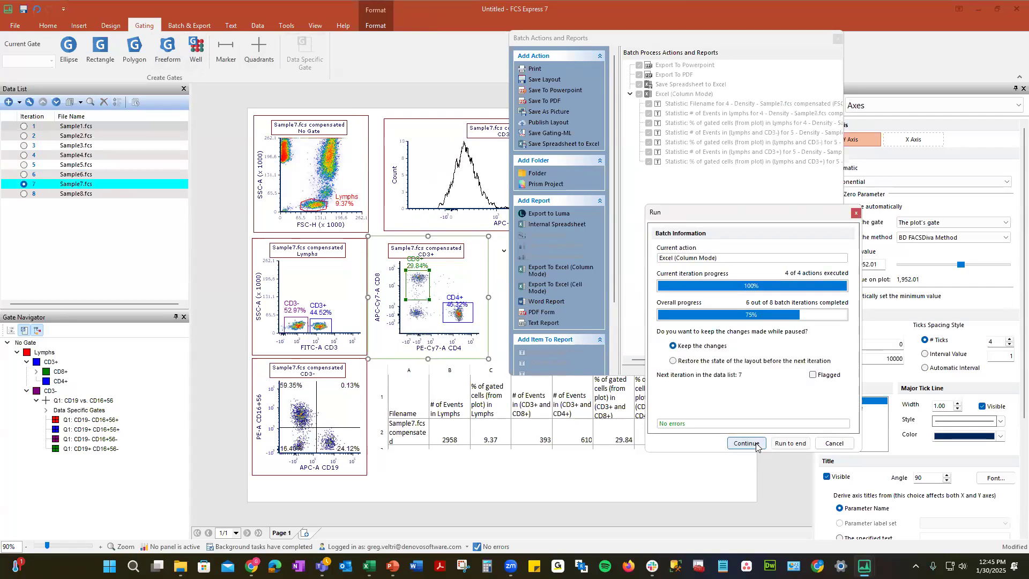
{"action": "left_click", "coordinate": [756, 446]}
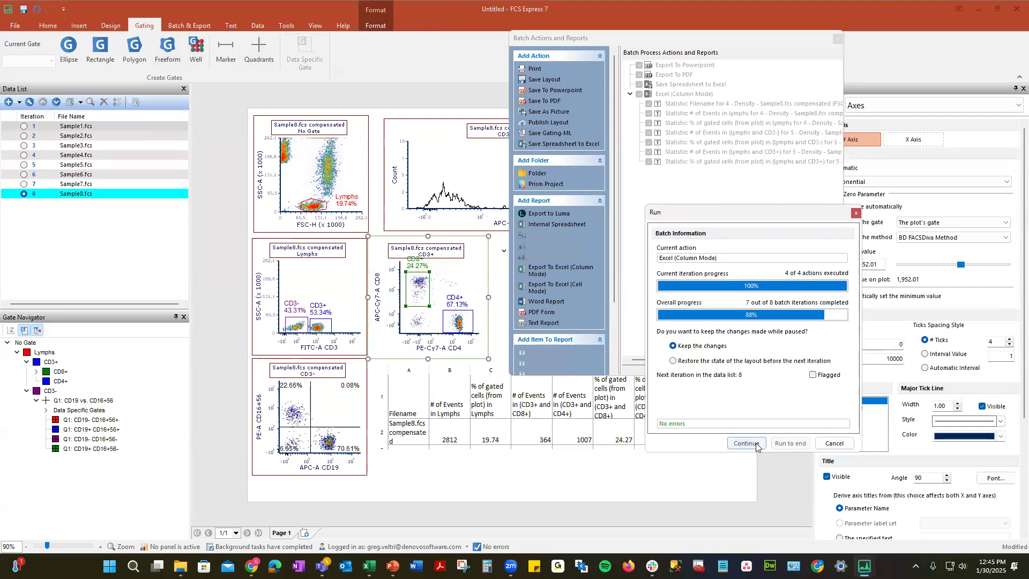
{"action": "left_click", "coordinate": [789, 444]}
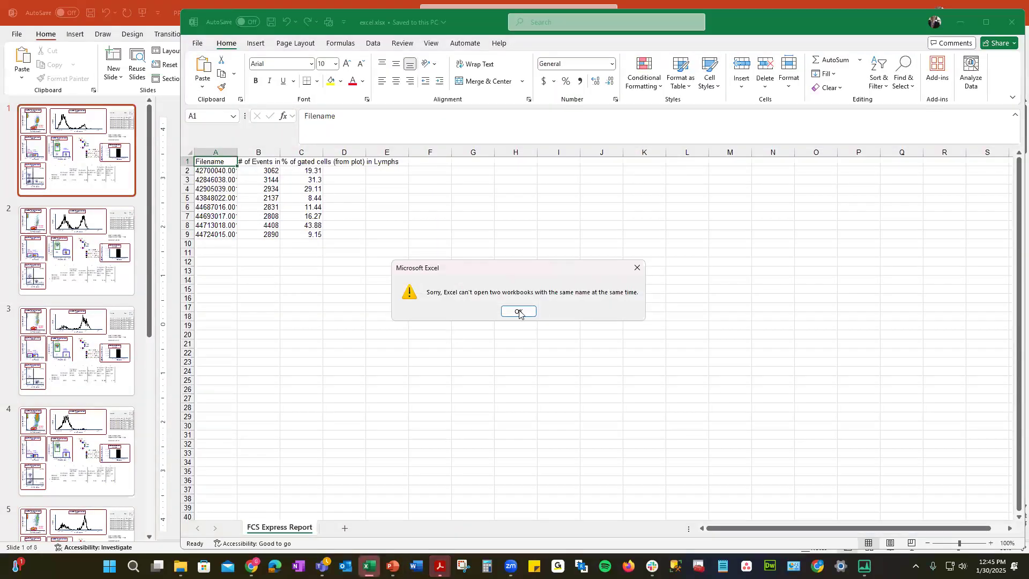
Step: Dismiss Excel's duplicate workbook alert and check the first two sample sheets in the exported Spreadsheet.xlsx
{"action": "left_click", "coordinate": [521, 314]}
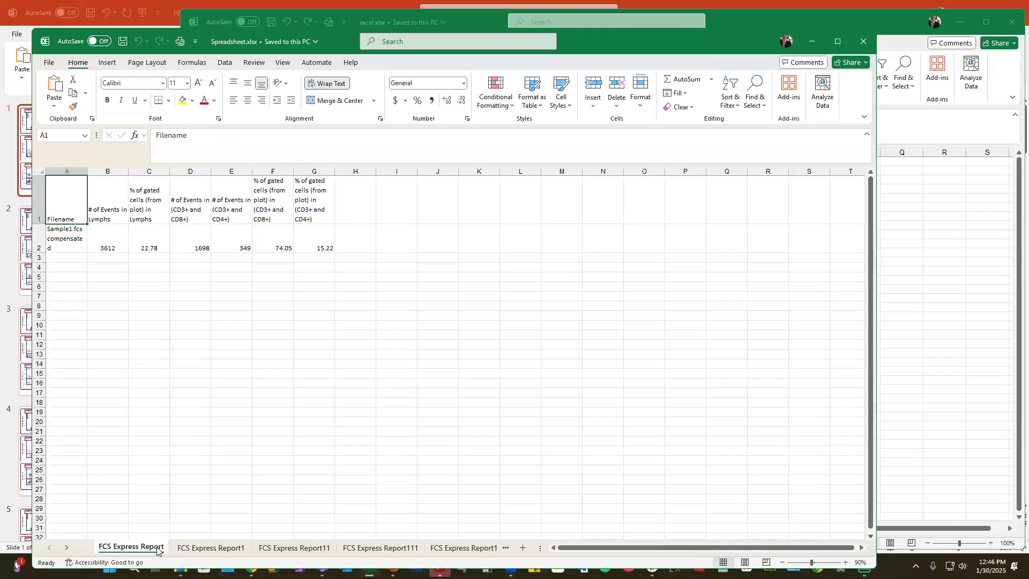
{"action": "left_click", "coordinate": [215, 546]}
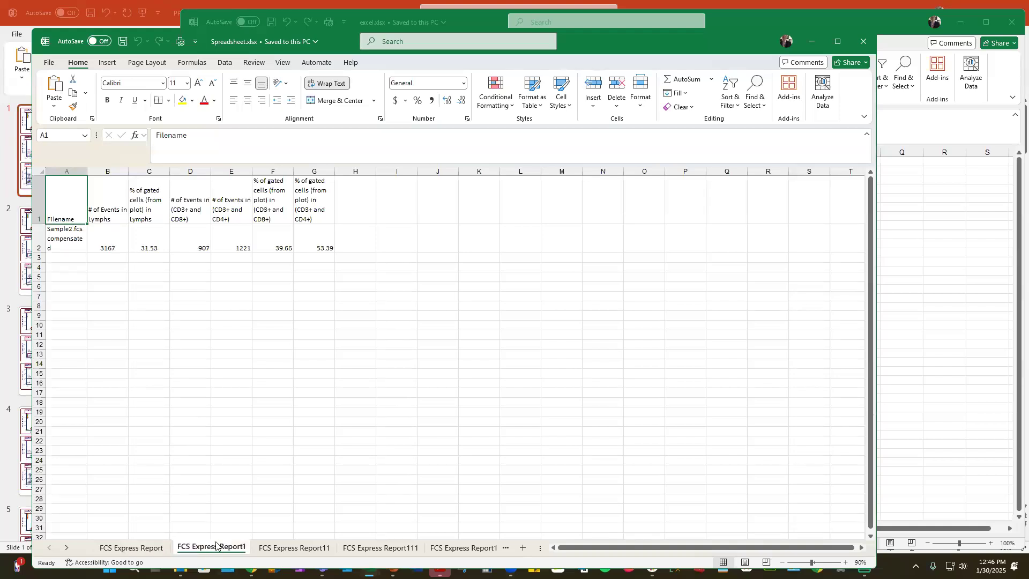
Step: Examine the remaining sample sheets in the exported Spreadsheet.xlsx and close the workbook
{"action": "left_click", "coordinate": [270, 548]}
{"action": "left_click", "coordinate": [371, 550]}
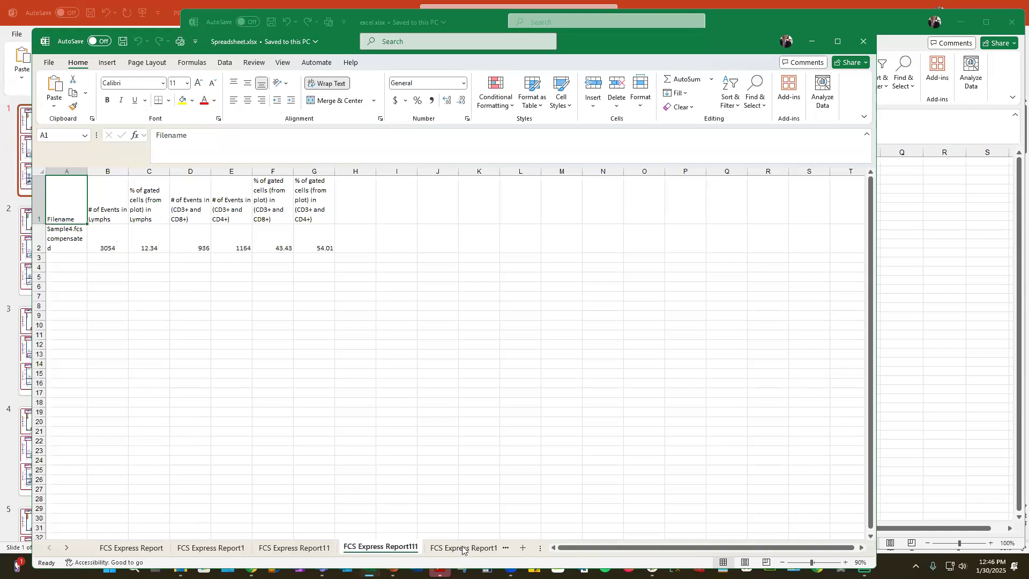
{"action": "left_click", "coordinate": [464, 548]}
{"action": "left_click", "coordinate": [486, 549]}
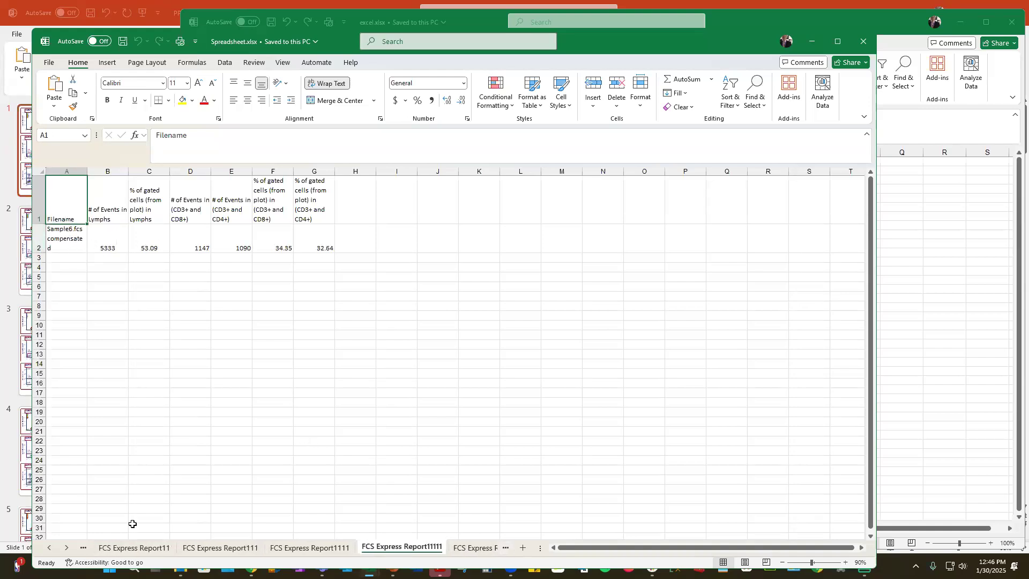
{"action": "left_click", "coordinate": [119, 548]}
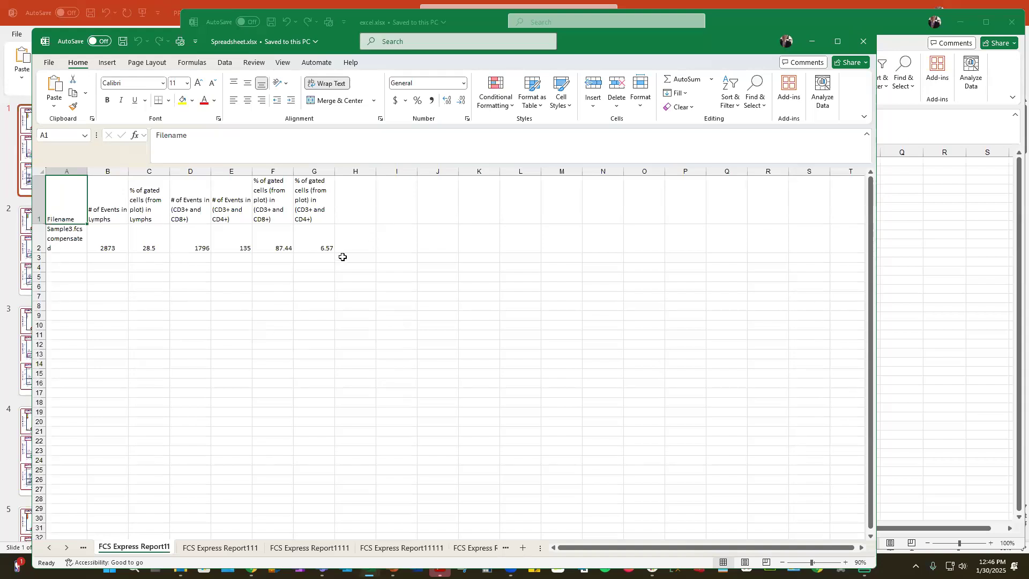
{"action": "left_click", "coordinate": [863, 41]}
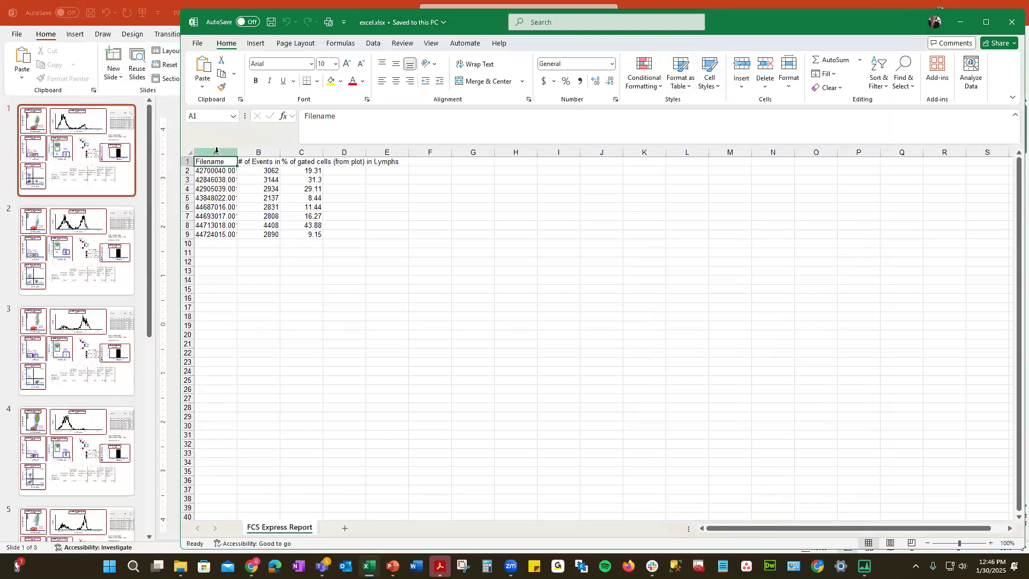
Step: Wrap the text of the header row in excel.xlsx and close the workbook without saving the changes
{"action": "key", "text": "shift+space"}
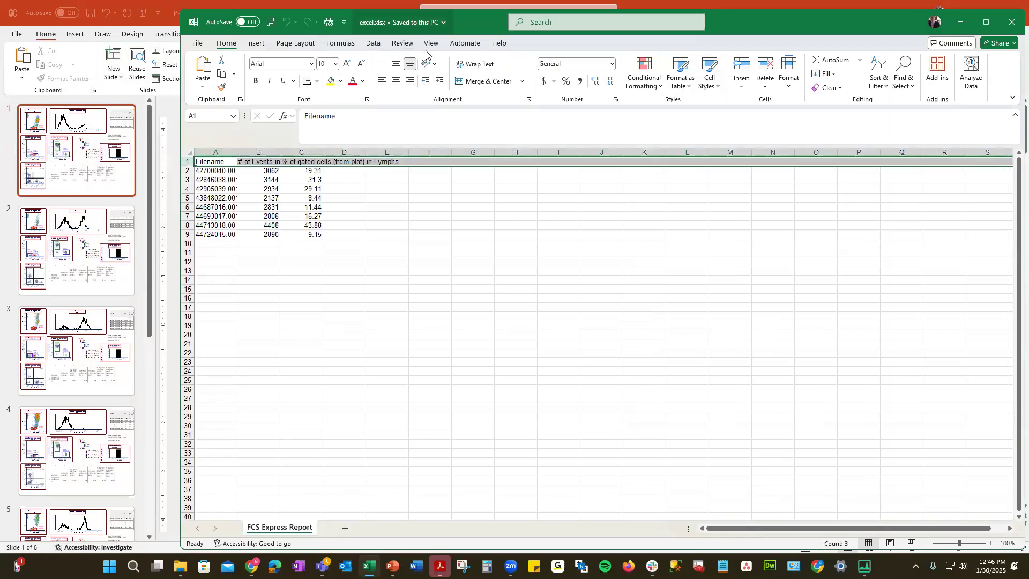
{"action": "left_click", "coordinate": [467, 67]}
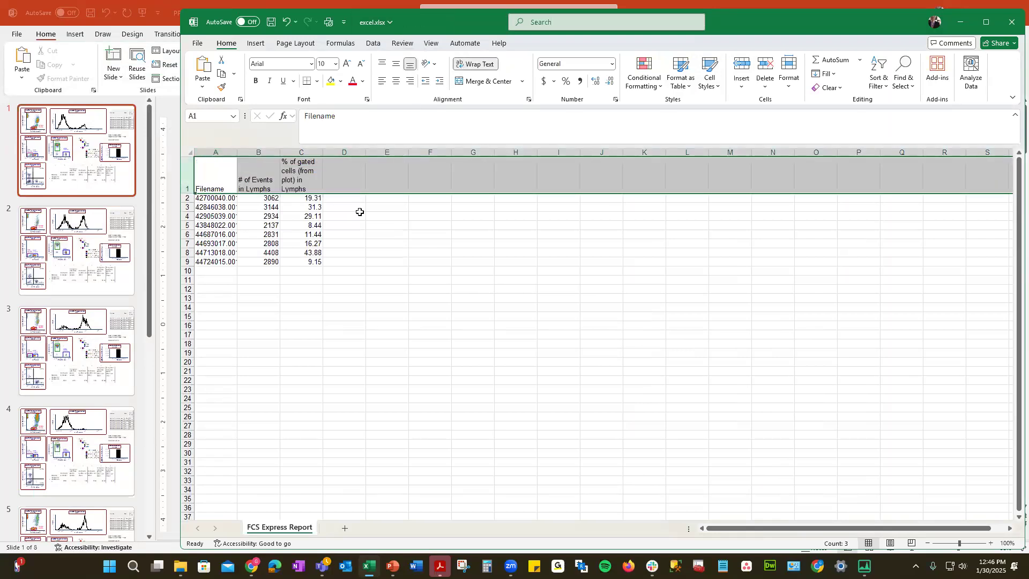
{"action": "left_click", "coordinate": [1009, 27]}
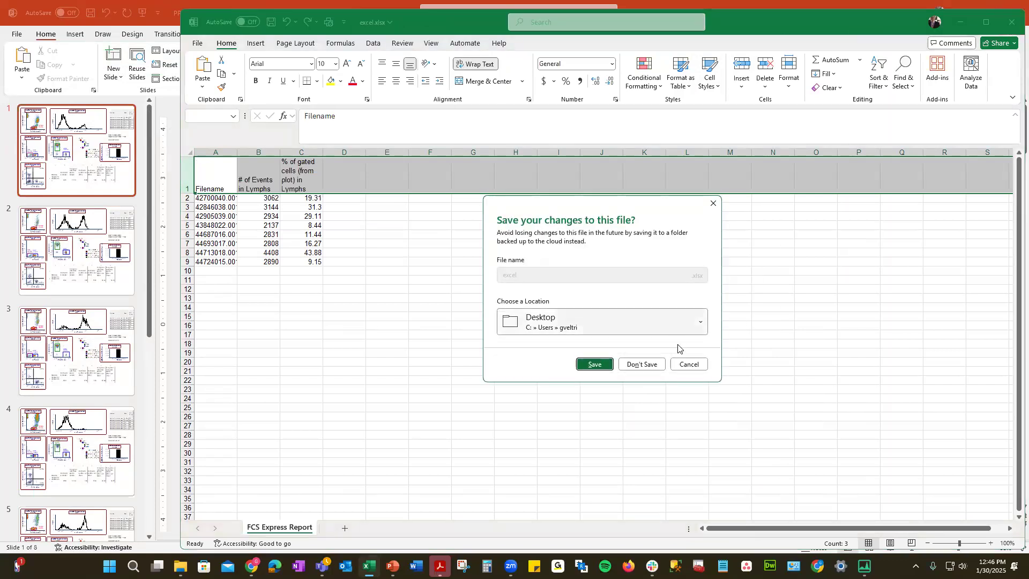
{"action": "left_click", "coordinate": [653, 363]}
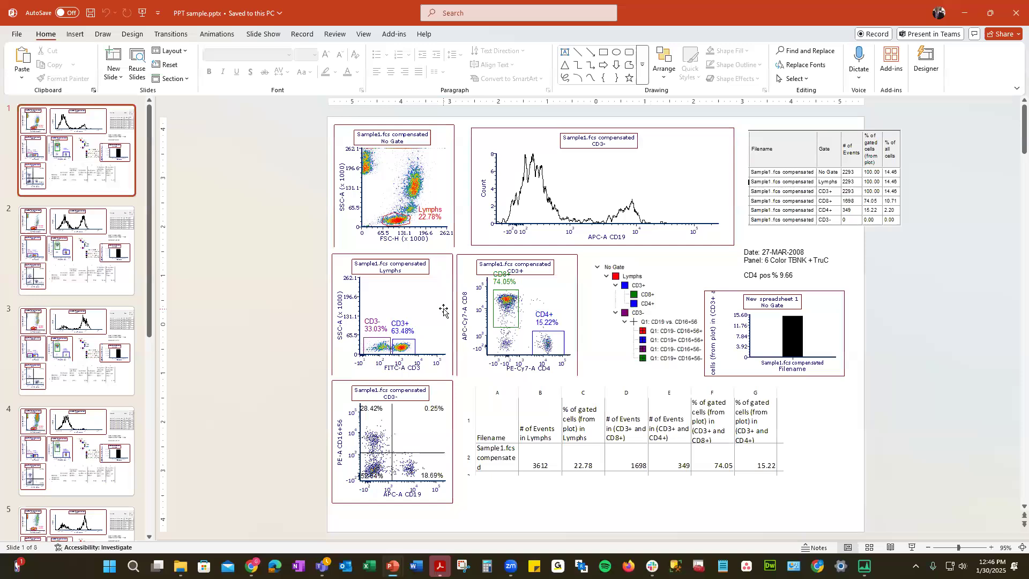
Step: Look through slides 2 to 6 of the exported PPT sample.pptx to compare the sample reports
{"action": "left_click", "coordinate": [110, 268]}
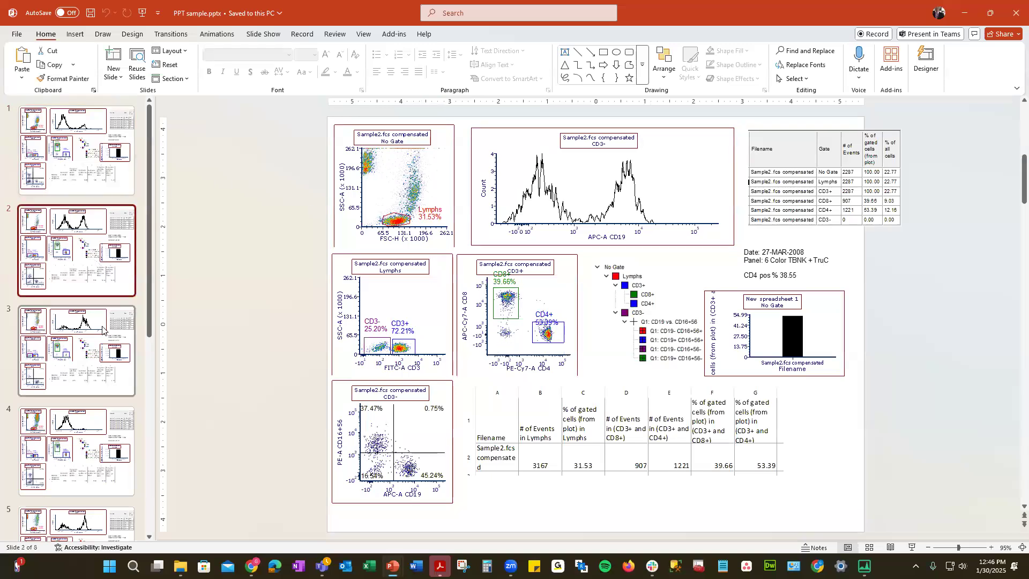
{"action": "left_click", "coordinate": [108, 322]}
{"action": "left_click", "coordinate": [103, 429]}
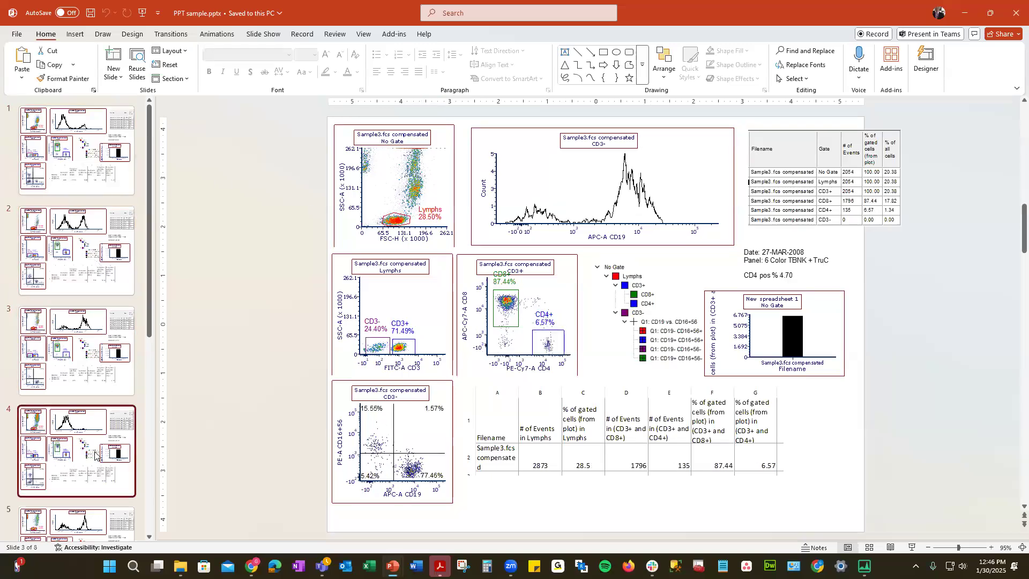
{"action": "left_click", "coordinate": [102, 382]}
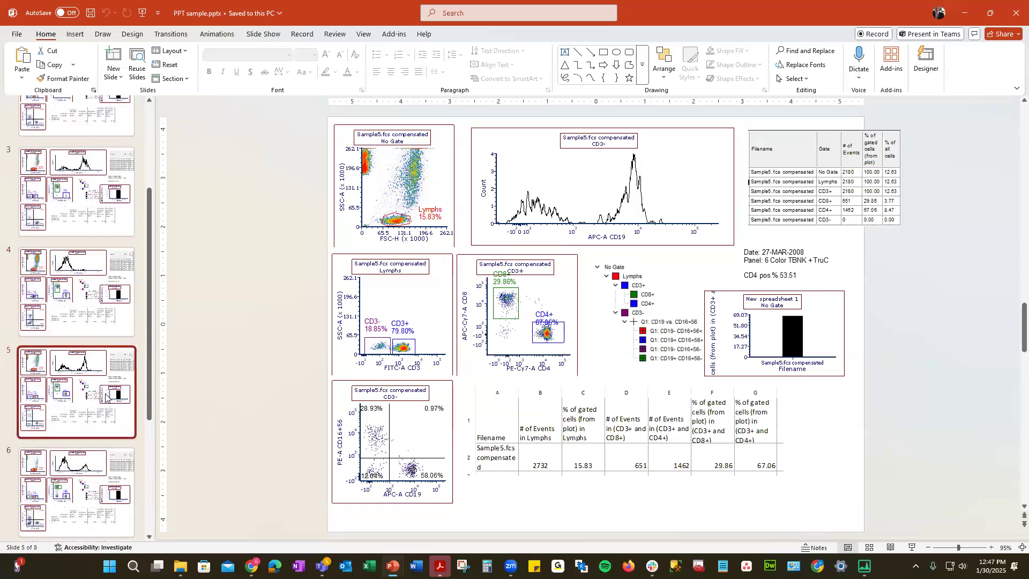
{"action": "left_click", "coordinate": [102, 374]}
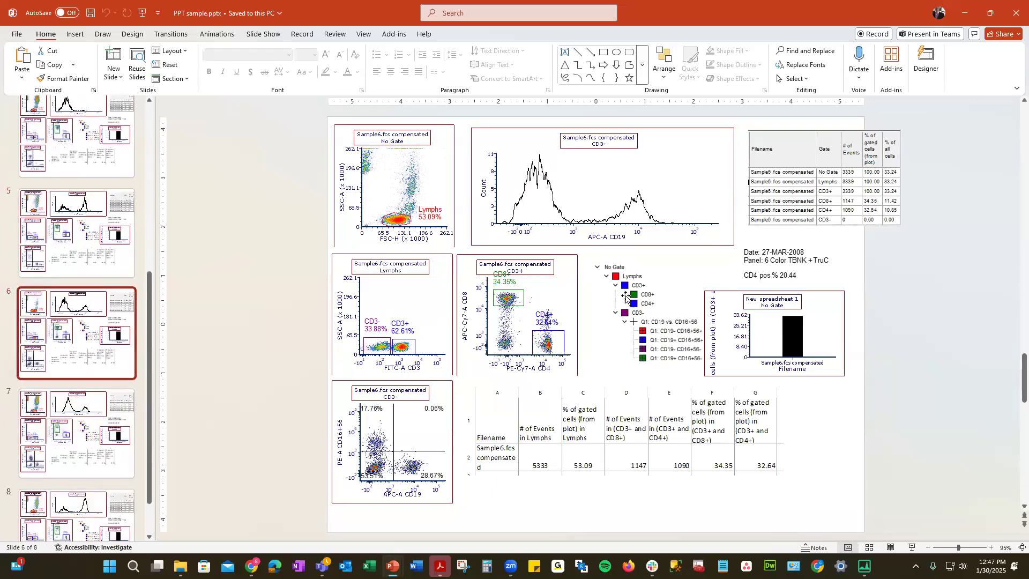
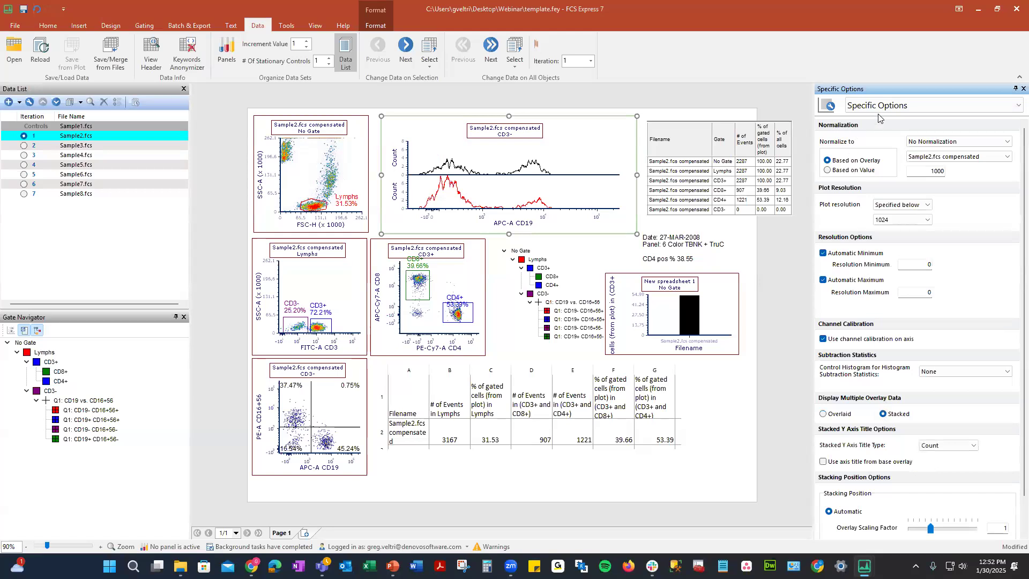
Step: In FCS Express, make the legend visible on the stacked CD3- overlay histogram of APC-A CD19
{"action": "left_click", "coordinate": [879, 107]}
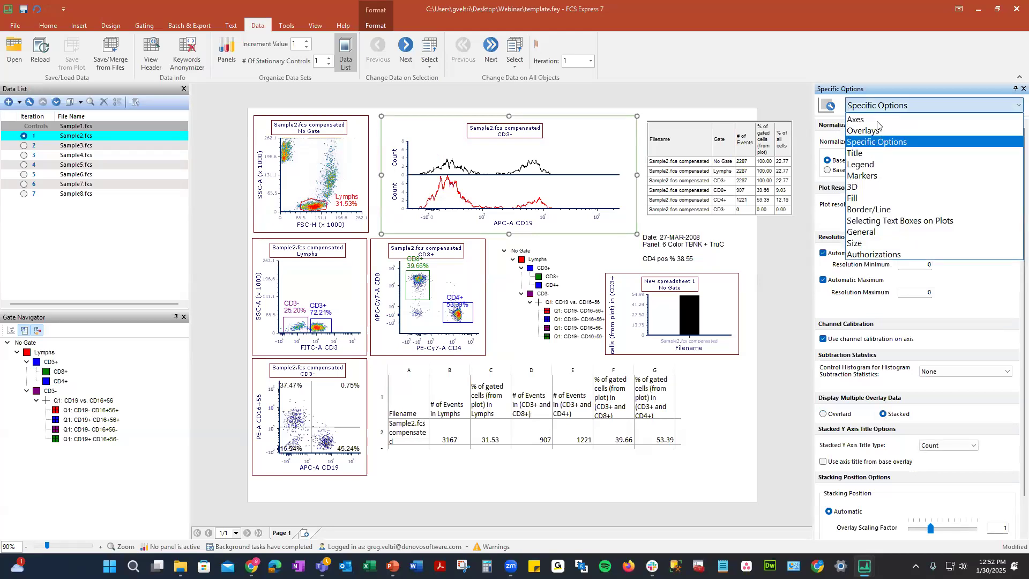
{"action": "left_click", "coordinate": [875, 165]}
{"action": "left_click", "coordinate": [824, 139]}
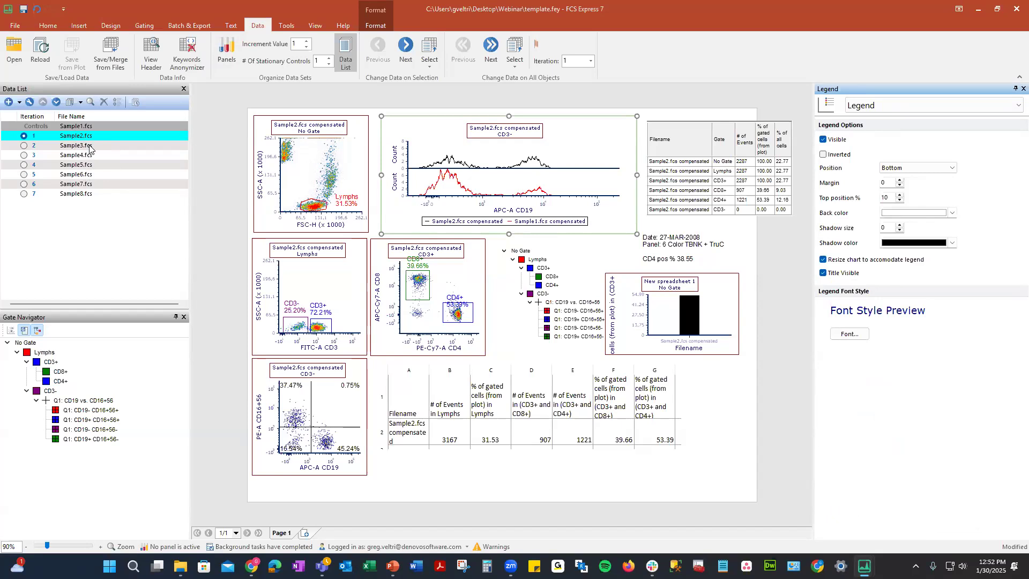
Step: Add the TUBE NAME keyword as a column in the data list
{"action": "left_click", "coordinate": [28, 103]}
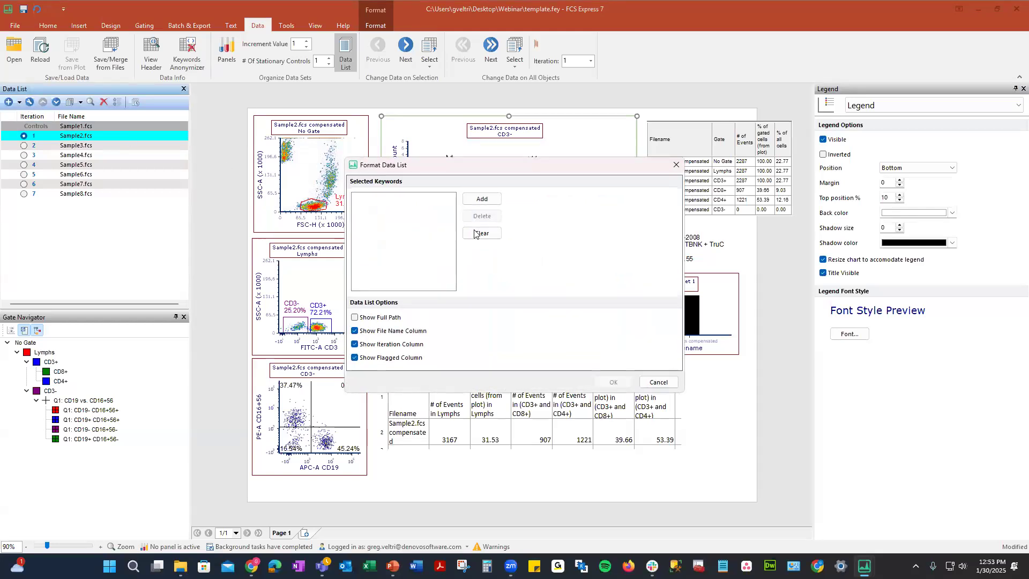
{"action": "left_click", "coordinate": [481, 200]}
{"action": "scroll", "coordinate": [518, 259], "scroll_direction": "down", "scroll_amount": 3}
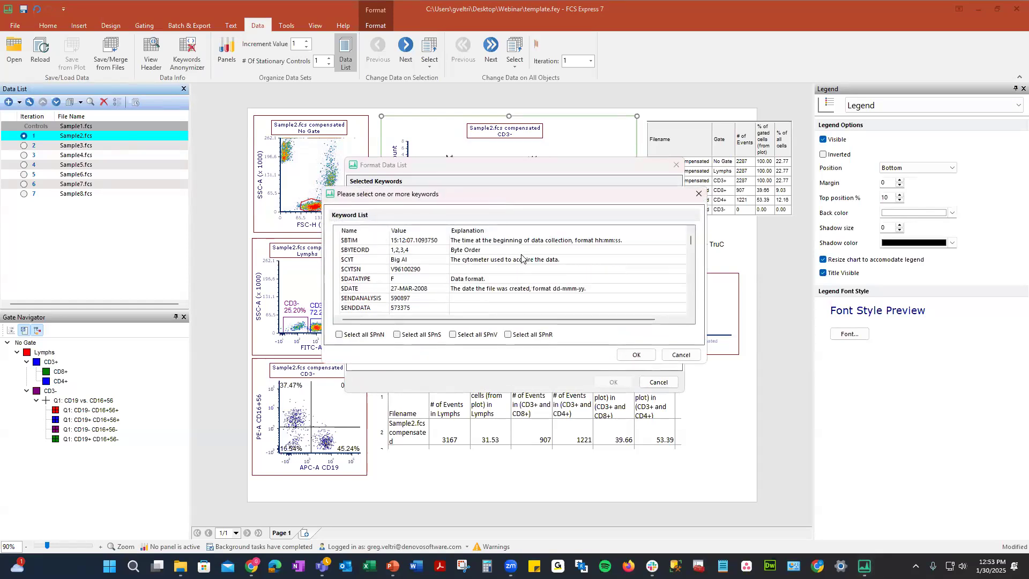
{"action": "scroll", "coordinate": [522, 259], "scroll_direction": "down", "scroll_amount": 1}
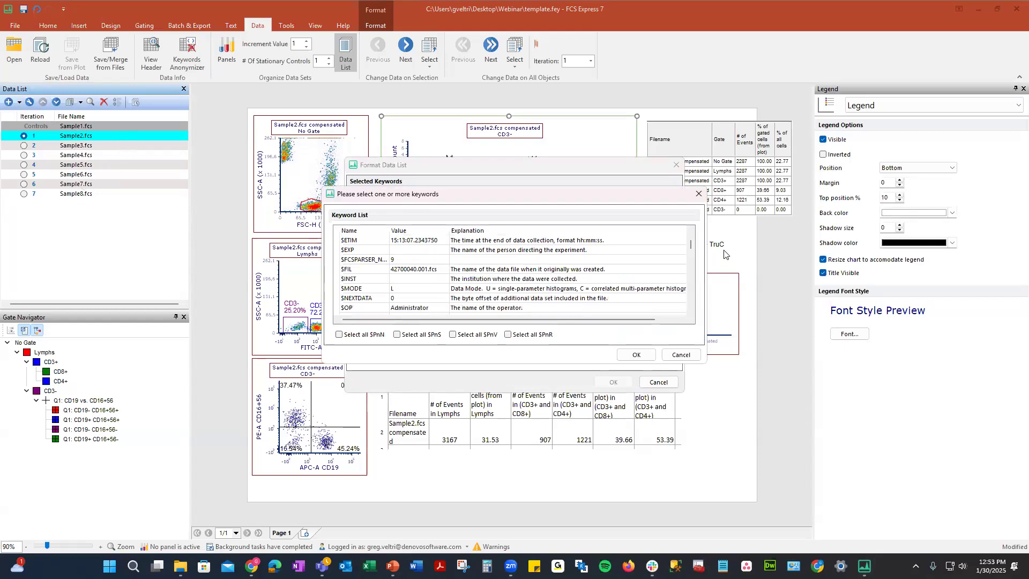
{"action": "left_click_drag", "start_coordinate": [692, 246], "coordinate": [691, 301]}
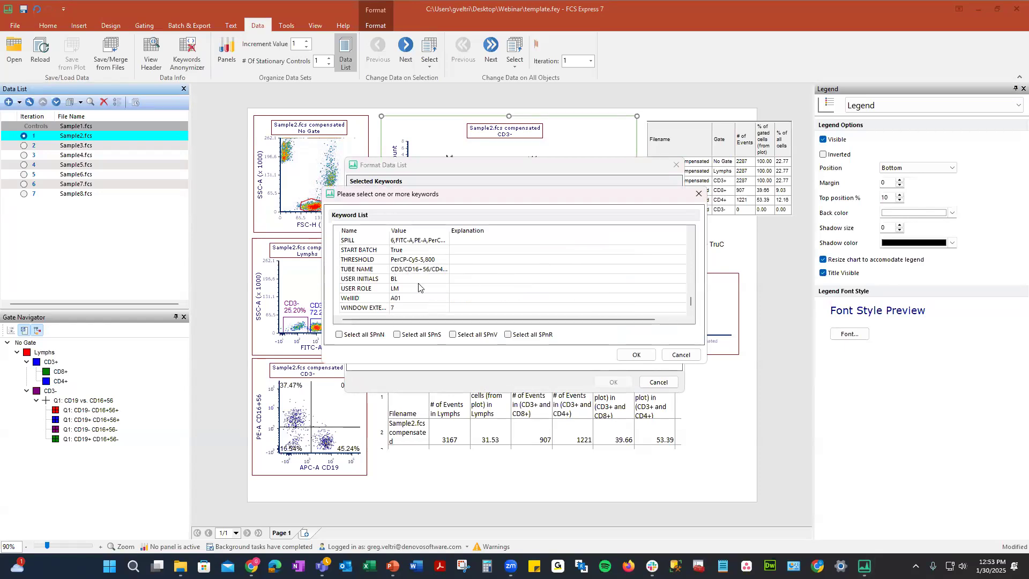
{"action": "scroll", "coordinate": [418, 288], "scroll_direction": "up", "scroll_amount": 1}
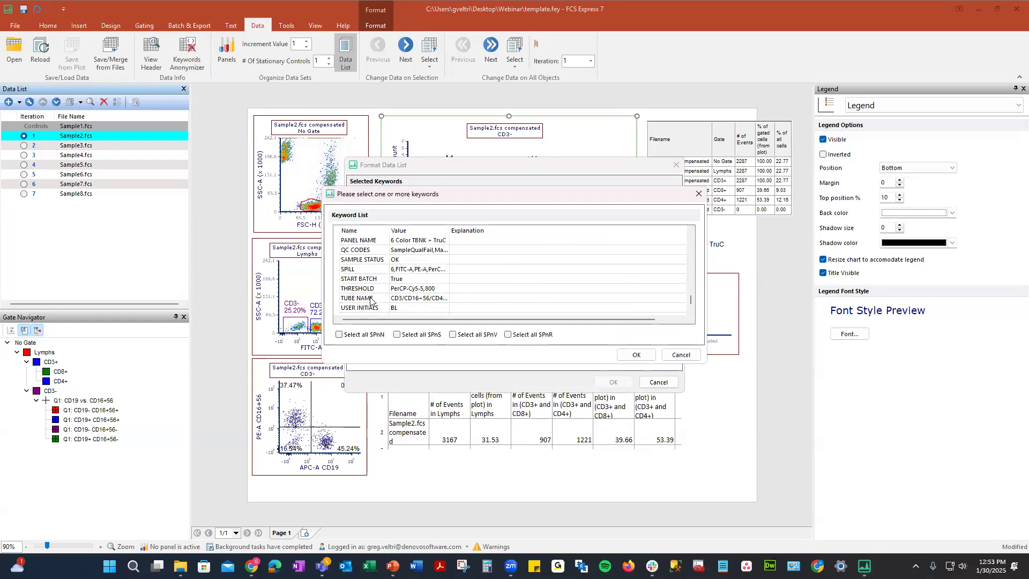
{"action": "left_click", "coordinate": [370, 298]}
{"action": "left_click", "coordinate": [635, 355]}
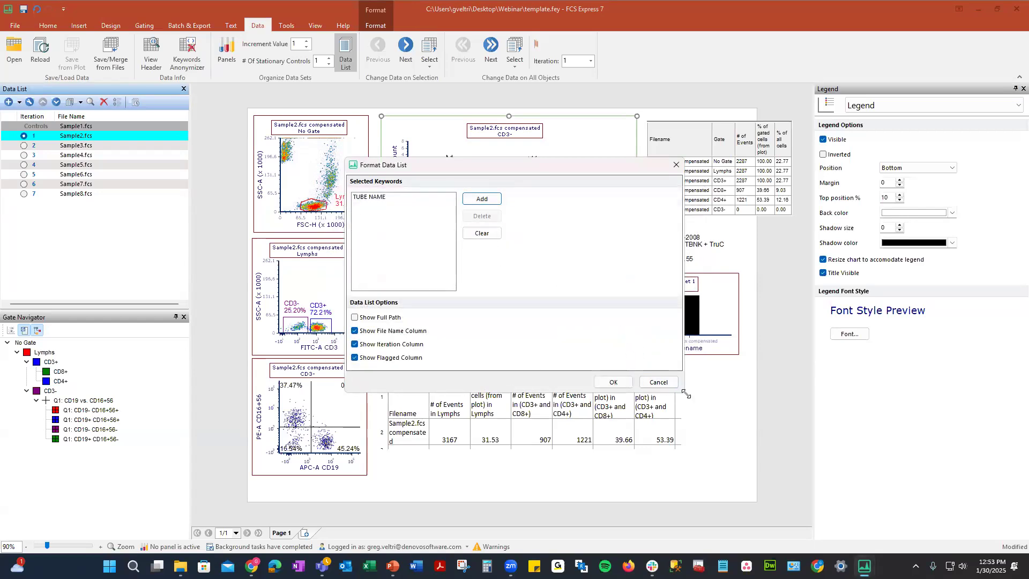
{"action": "left_click", "coordinate": [615, 383]}
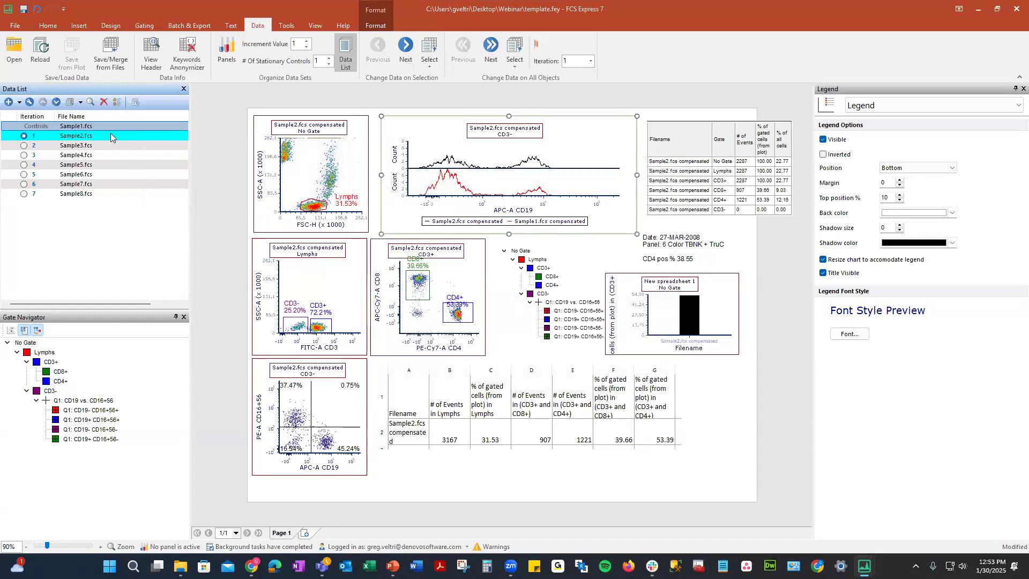
Step: Check the data list formatting, bring its TUBE NAME column into view and widen that column
{"action": "left_click", "coordinate": [30, 101]}
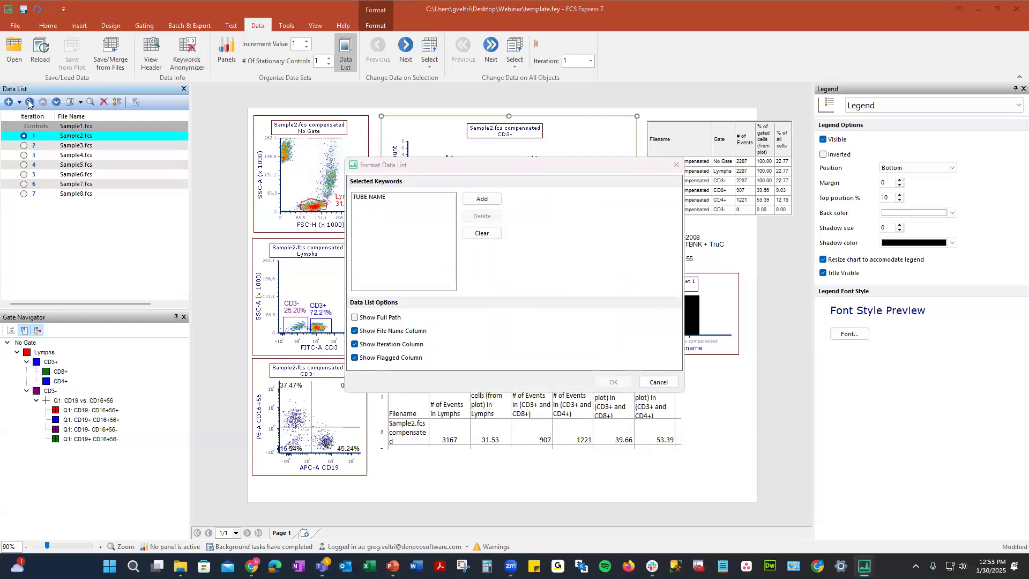
{"action": "left_click", "coordinate": [677, 164]}
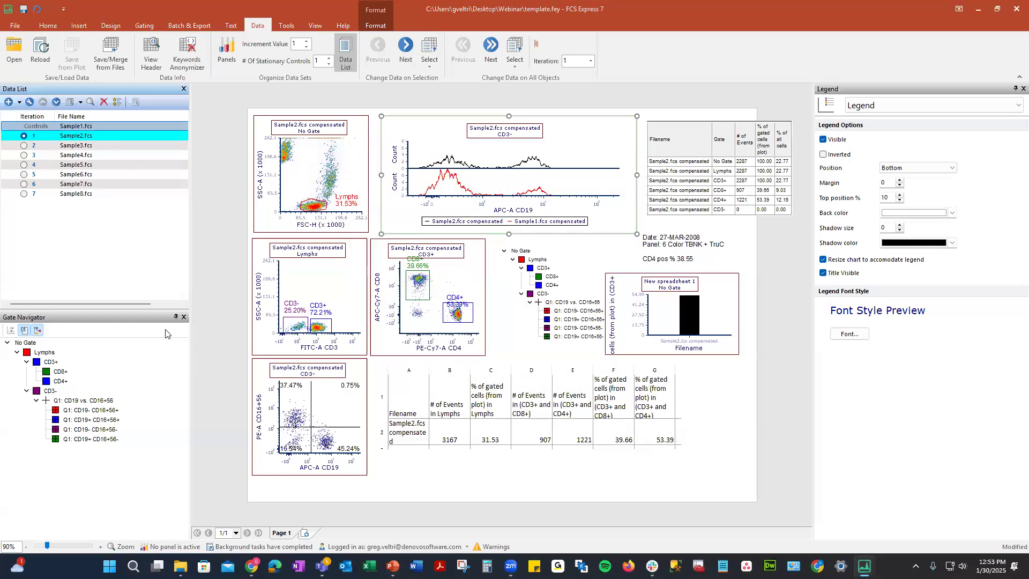
{"action": "left_click", "coordinate": [173, 304]}
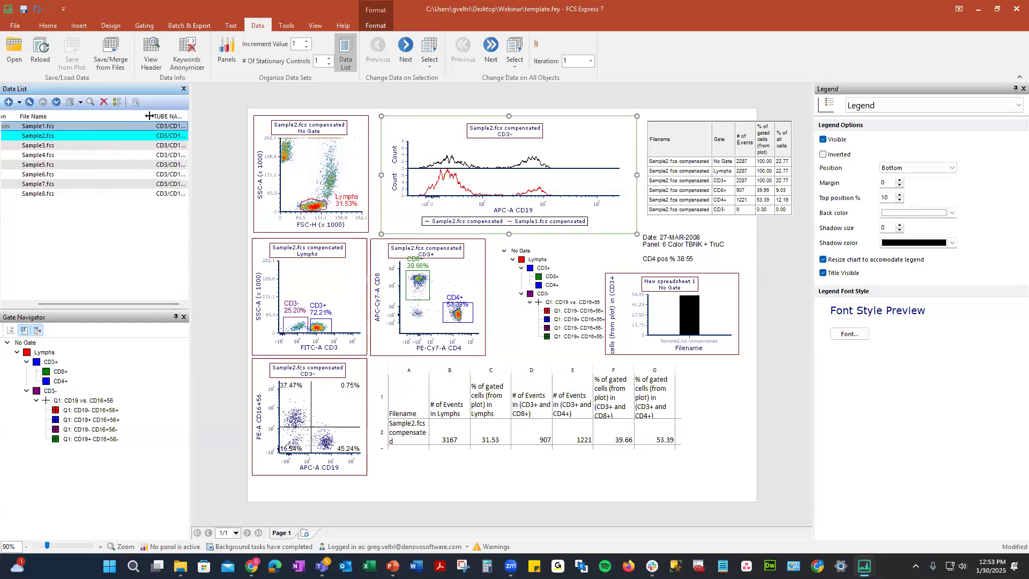
{"action": "left_click_drag", "start_coordinate": [95, 116], "coordinate": [68, 115]}
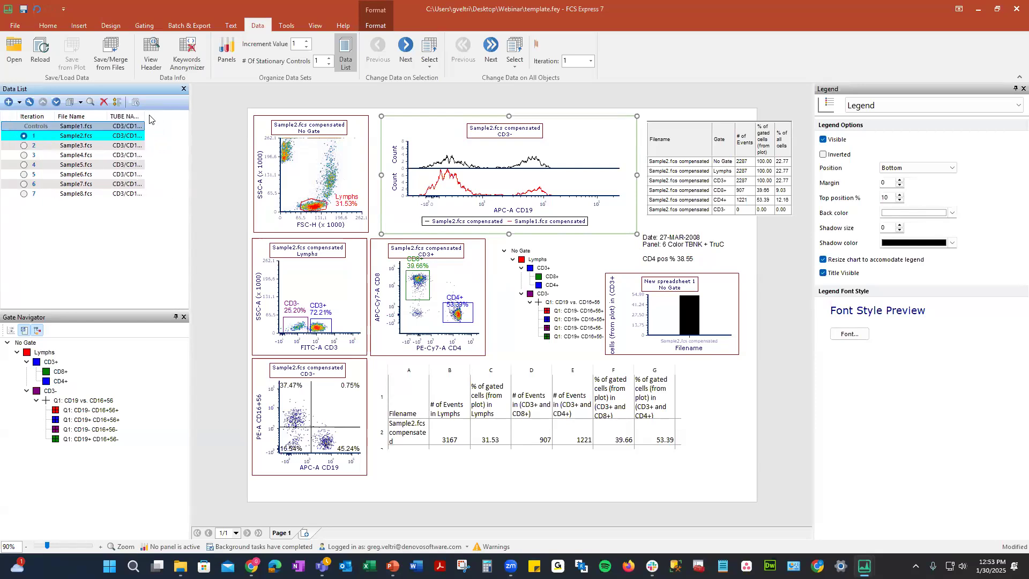
{"action": "left_click_drag", "start_coordinate": [143, 113], "coordinate": [181, 113]}
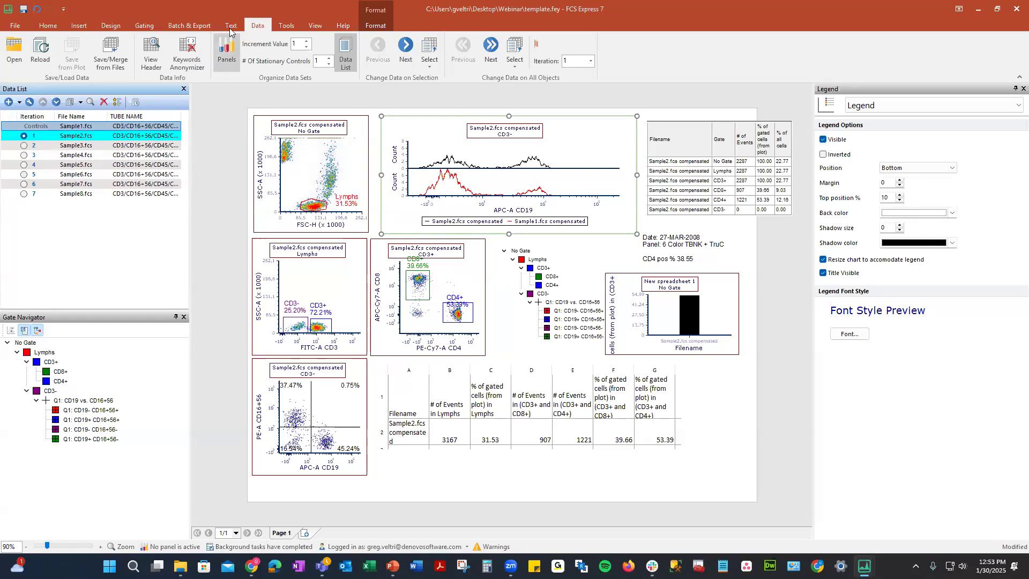
Step: Add a new panel with two tubes and name it "tumaor"
{"action": "left_click", "coordinate": [227, 54]}
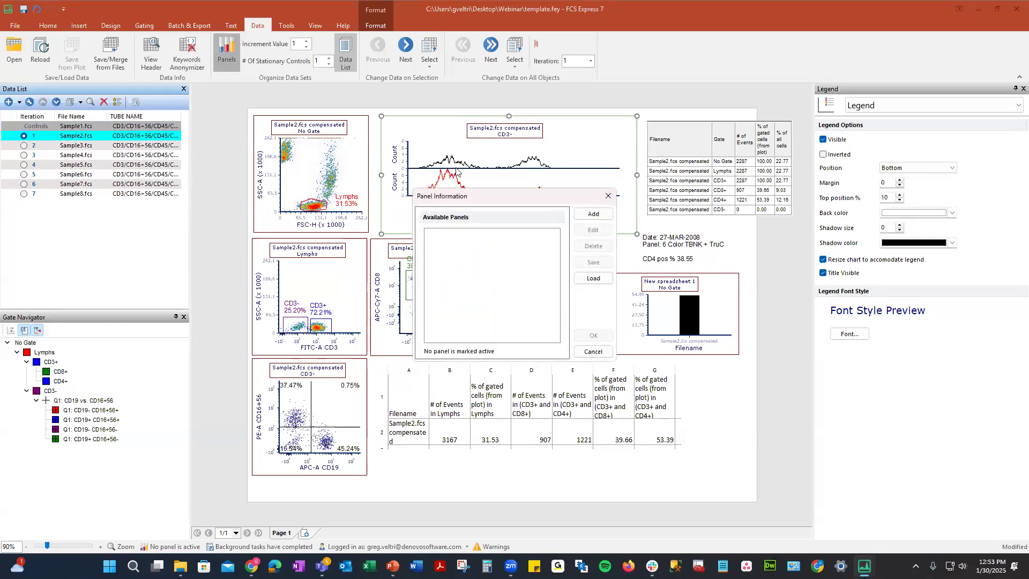
{"action": "left_click", "coordinate": [593, 214]}
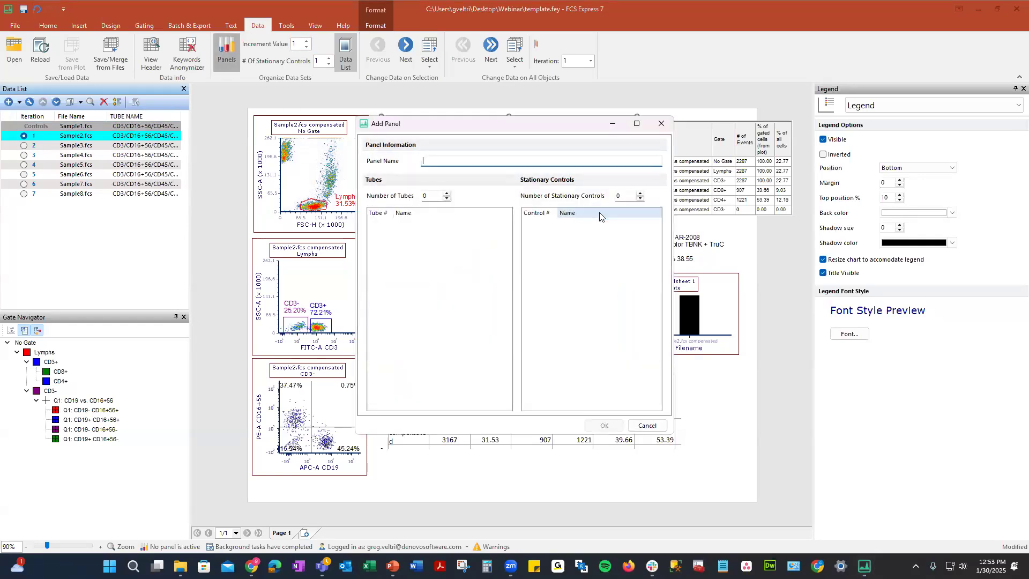
{"action": "left_click", "coordinate": [447, 193]}
{"action": "left_click", "coordinate": [447, 193]}
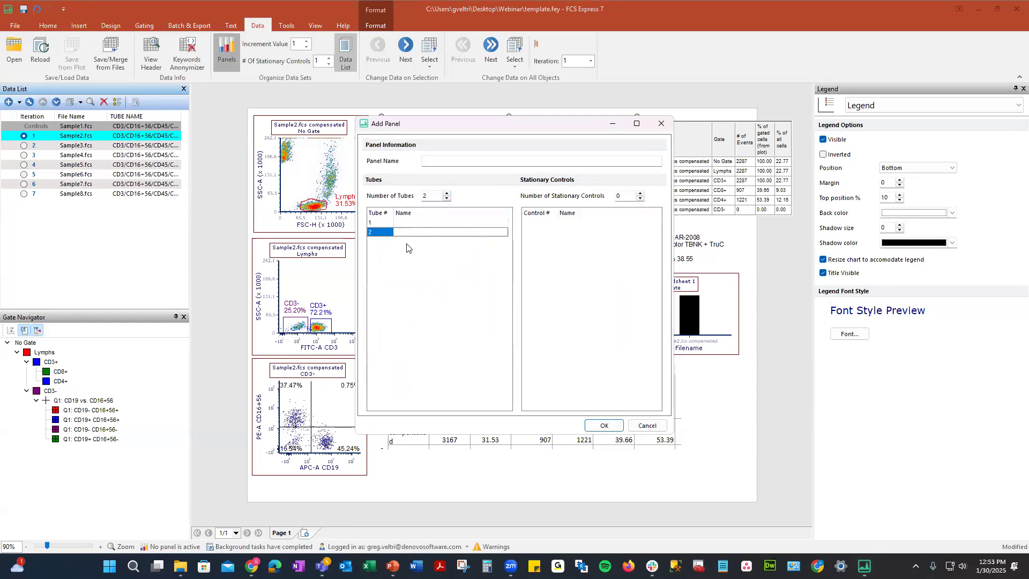
{"action": "left_click", "coordinate": [461, 161]}
{"action": "type", "text": "tumaor"}
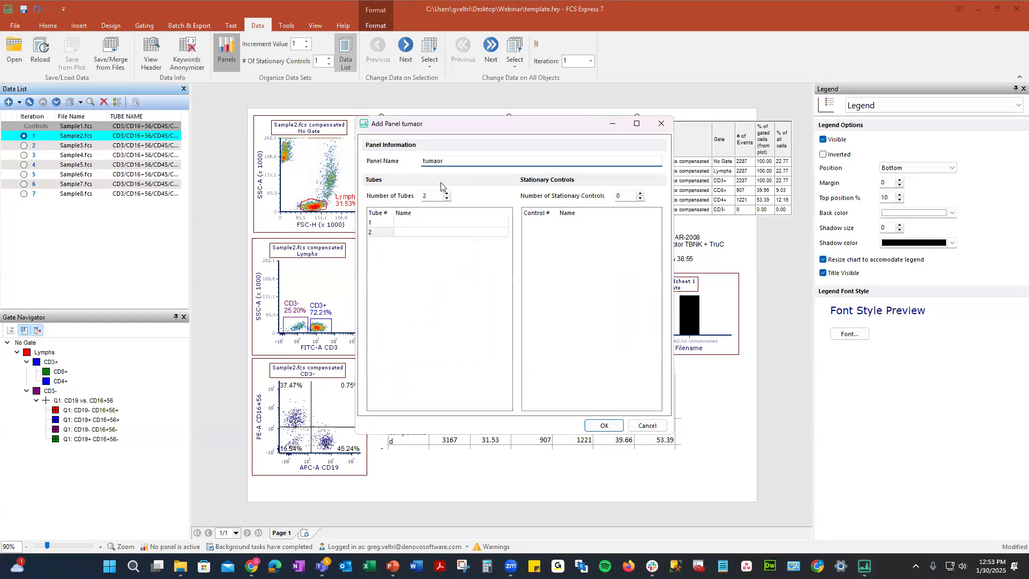
Step: Name the new panel's first tube "pancreas"
{"action": "left_click", "coordinate": [414, 222]}
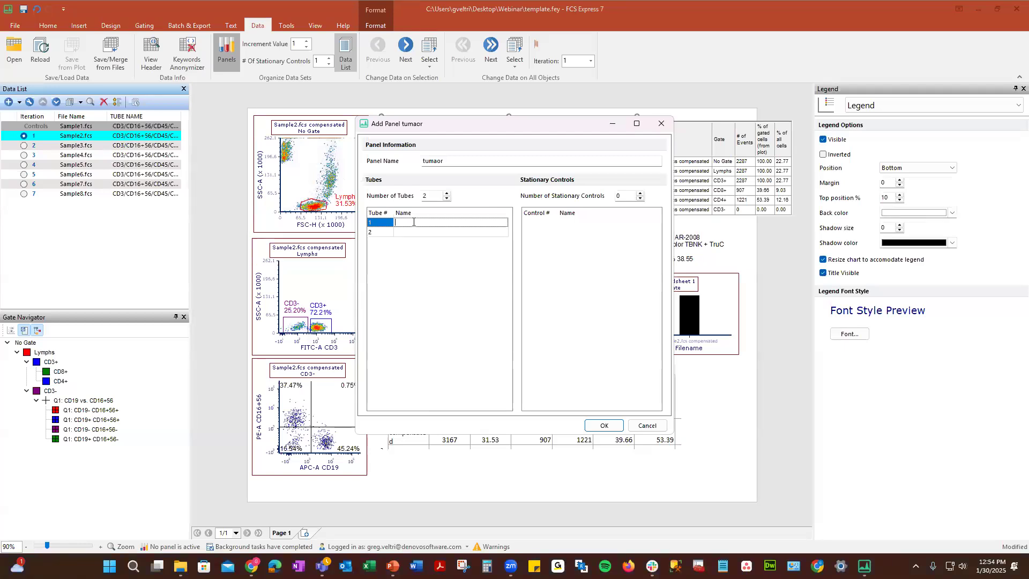
{"action": "type", "text": "creas"}
{"action": "left_click", "coordinate": [418, 235]}
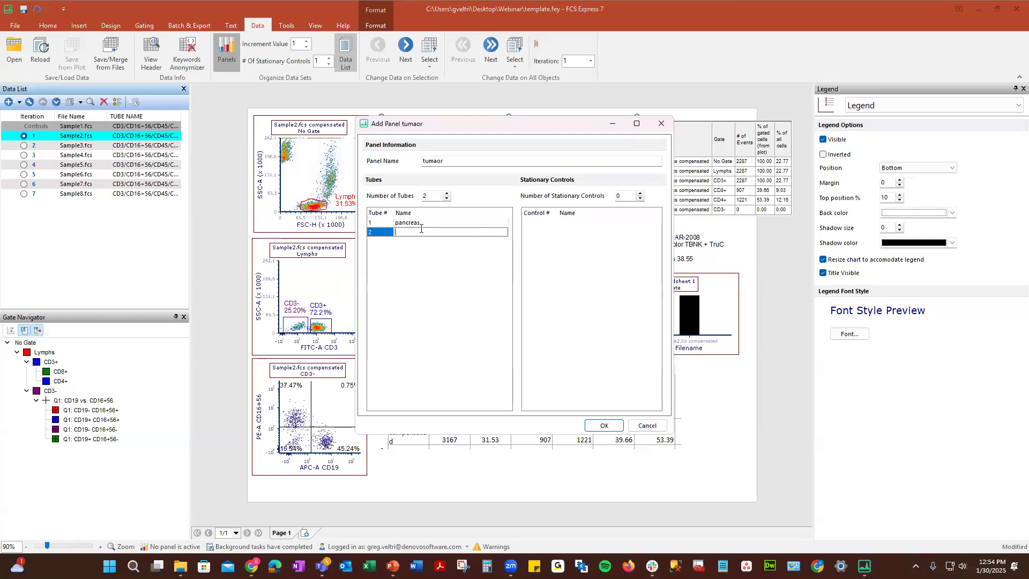
Step: Set the panel's tube names to "liver" for tube 1 and "lung" for tube 2
{"action": "left_click", "coordinate": [424, 223]}
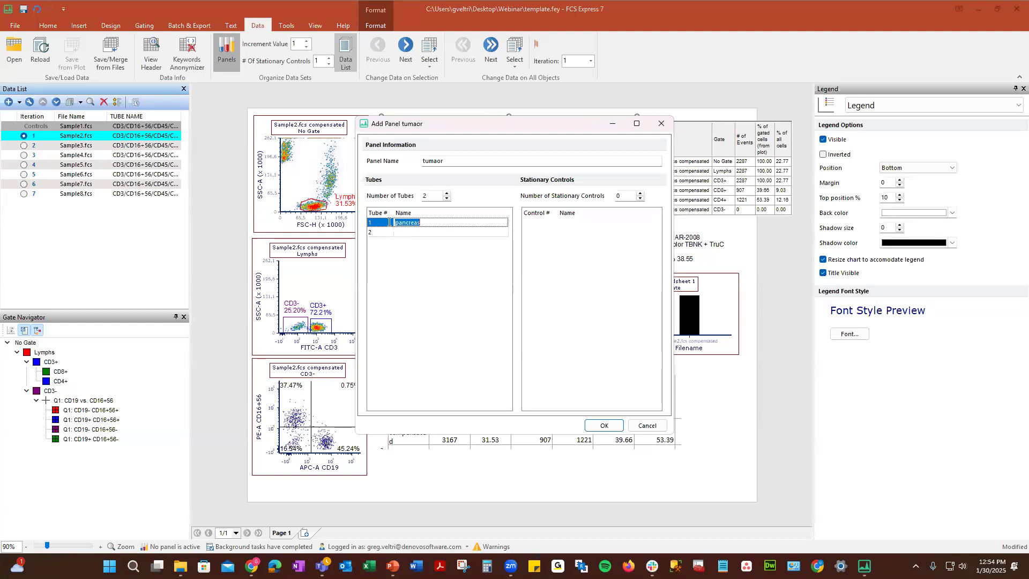
{"action": "type", "text": "liv"}
{"action": "left_click", "coordinate": [419, 231]}
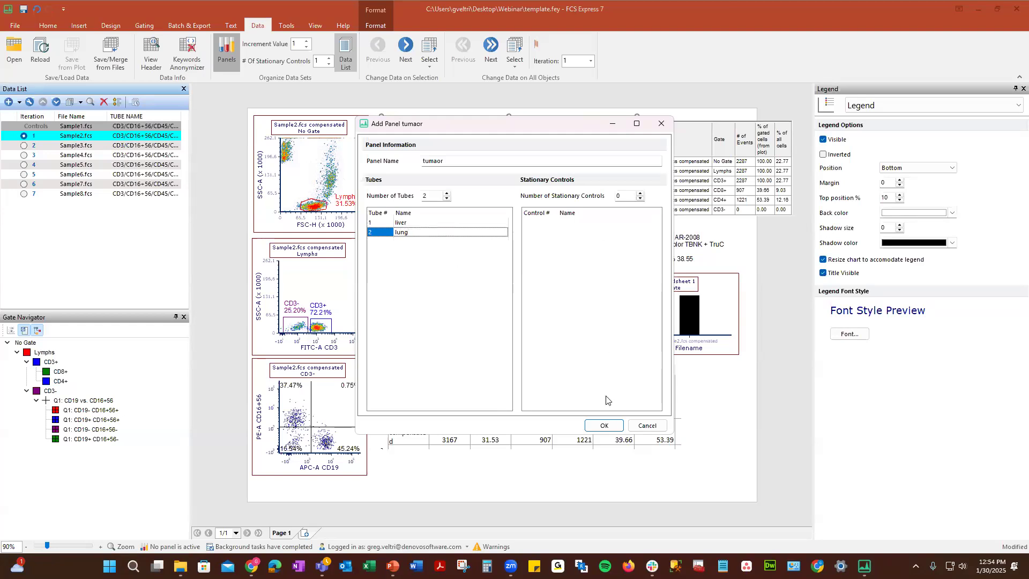
Step: Apply the two-tube "tumaor" panel to the data list and step through iterations 2, 3 and 4, ending on iteration 1
{"action": "left_click", "coordinate": [605, 426]}
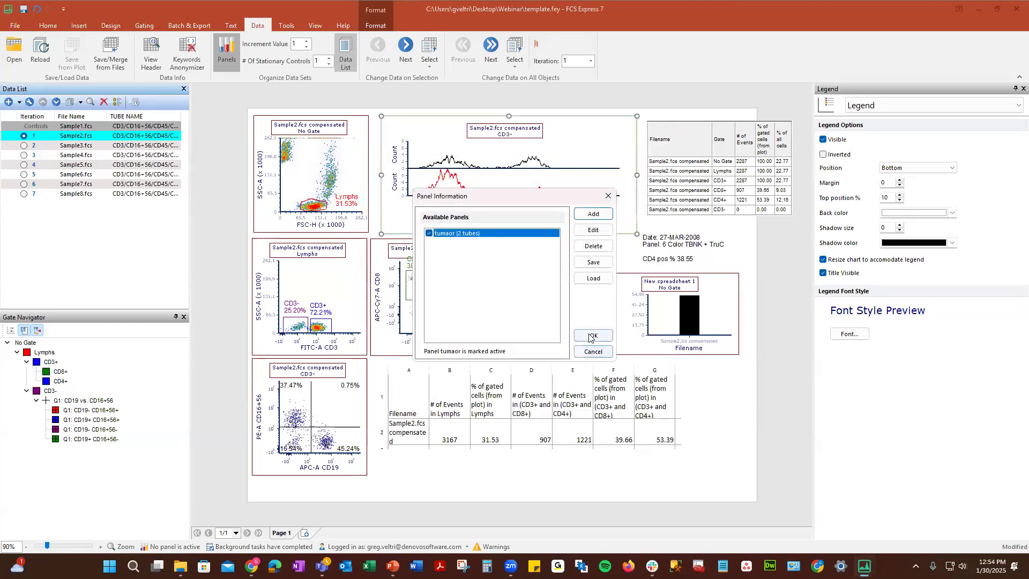
{"action": "left_click", "coordinate": [591, 335]}
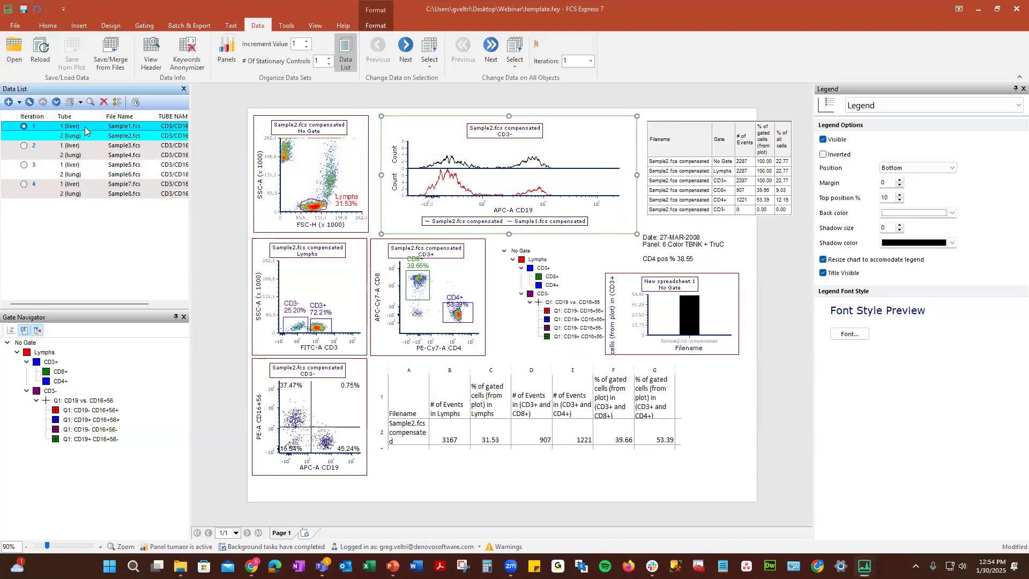
{"action": "left_click", "coordinate": [31, 148]}
{"action": "left_click", "coordinate": [34, 166]}
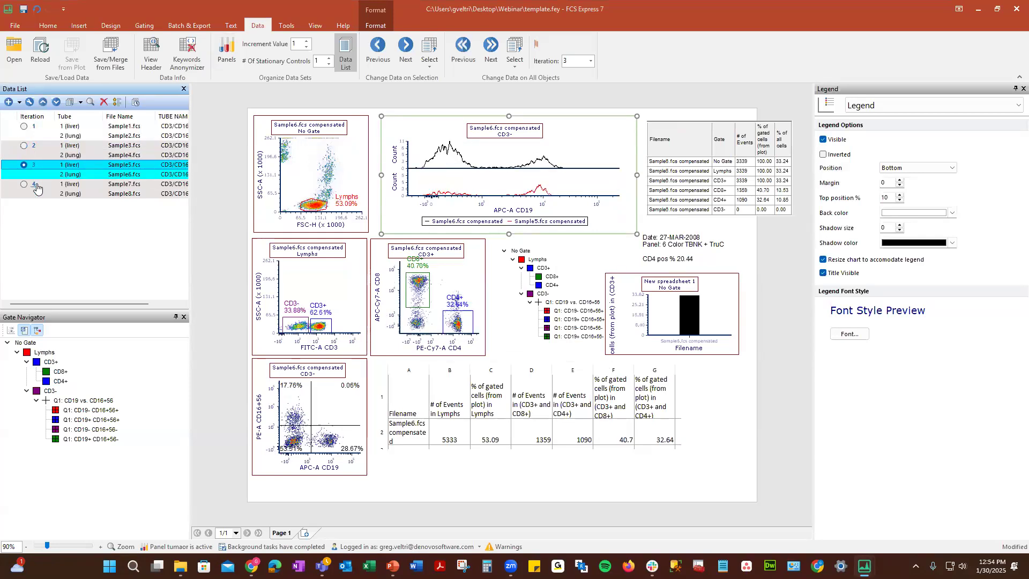
{"action": "left_click", "coordinate": [35, 186]}
{"action": "left_click", "coordinate": [33, 128]}
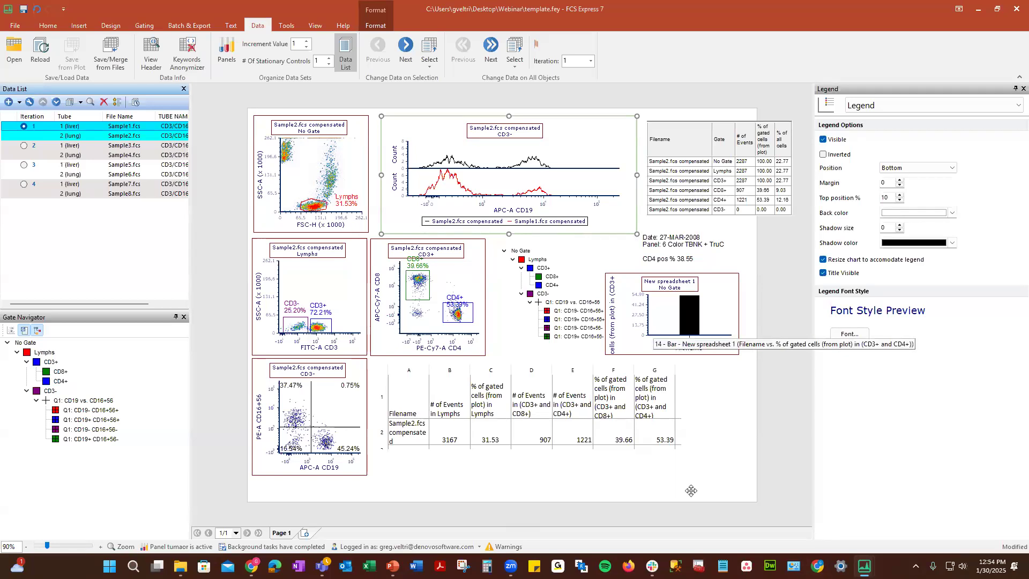
Step: Check the Outline slide of Getting Started 2025.pptx in PowerPoint, then return to FCS Express and show its help resources
{"action": "mouse_move", "coordinate": [393, 565]}
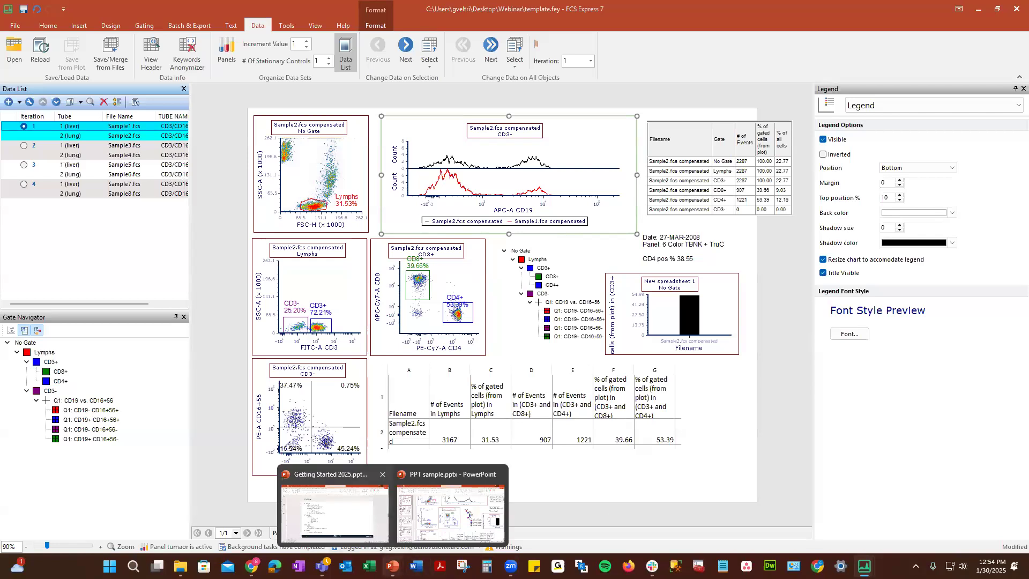
{"action": "left_click", "coordinate": [359, 510]}
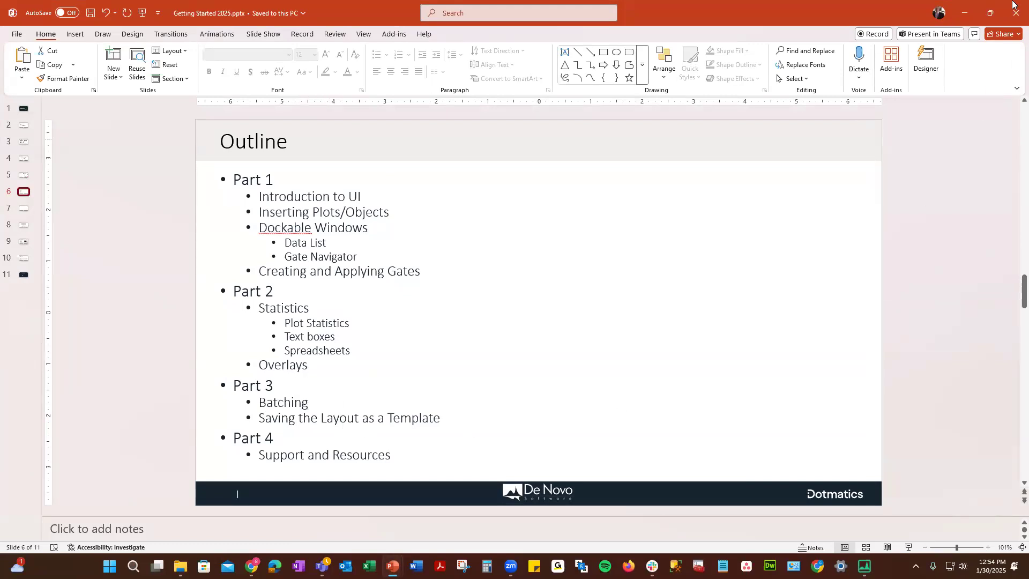
{"action": "left_click", "coordinate": [970, 13]}
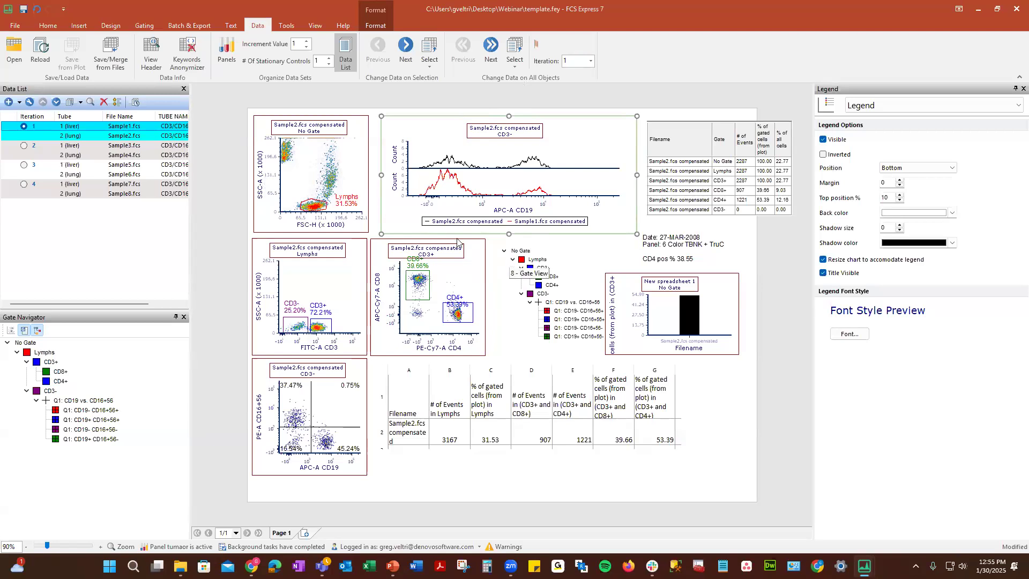
{"action": "left_click", "coordinate": [339, 25]}
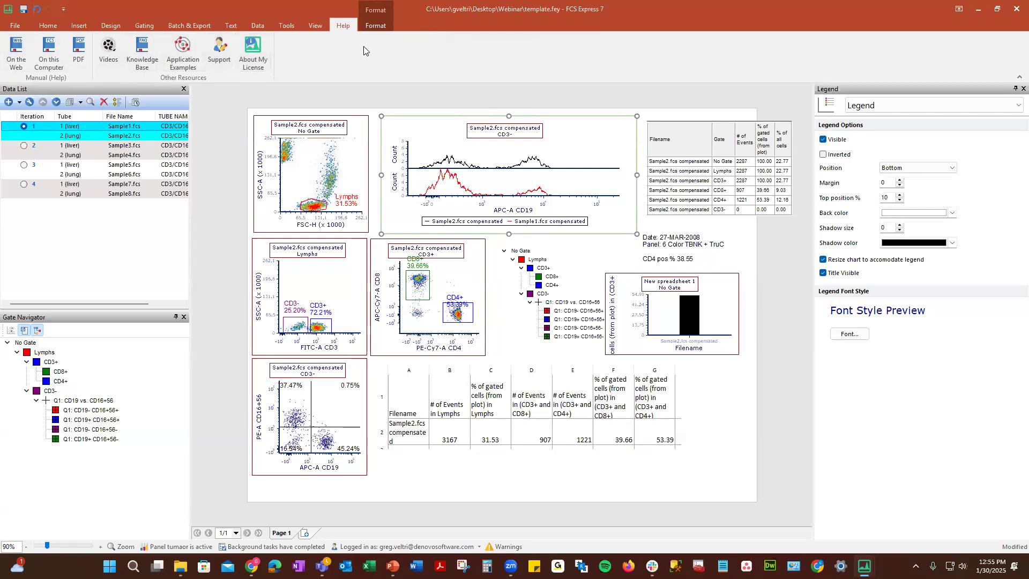
Step: Switch to Getting Started 2025.pptx in PowerPoint and present it from the Outline slide, with presenter view and slide show swapped
{"action": "mouse_move", "coordinate": [393, 566]}
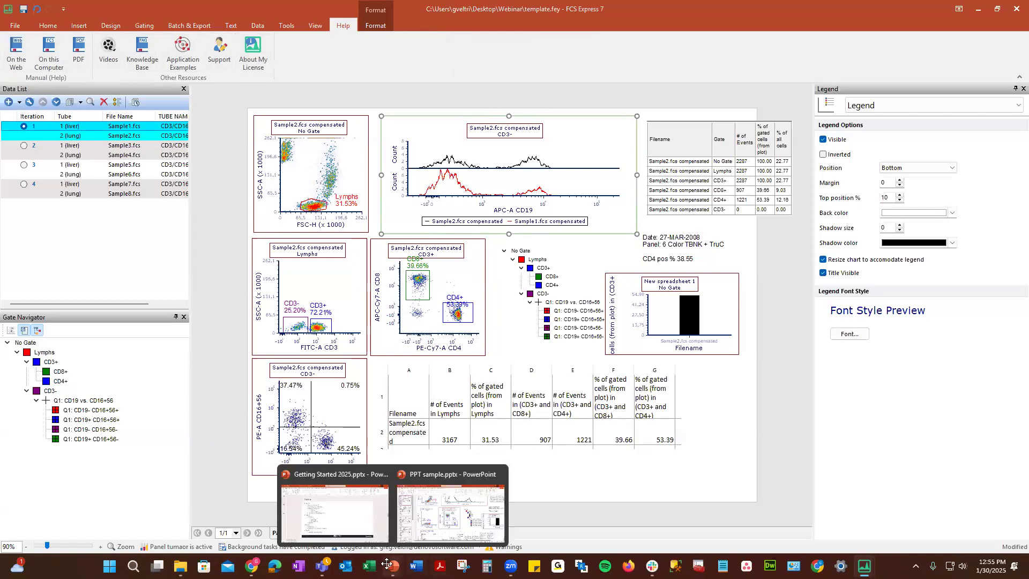
{"action": "left_click", "coordinate": [355, 514]}
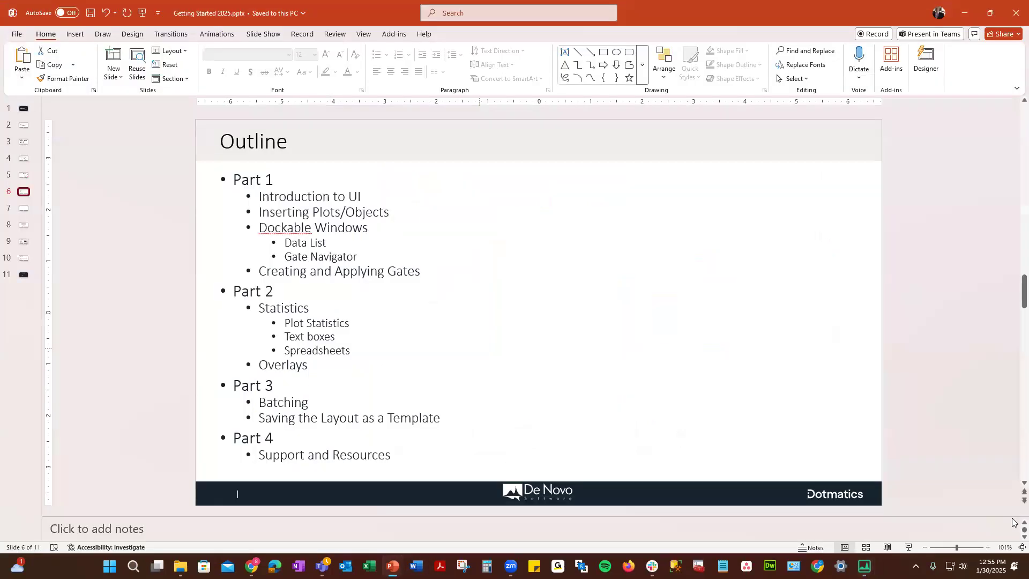
{"action": "left_click", "coordinate": [908, 547]}
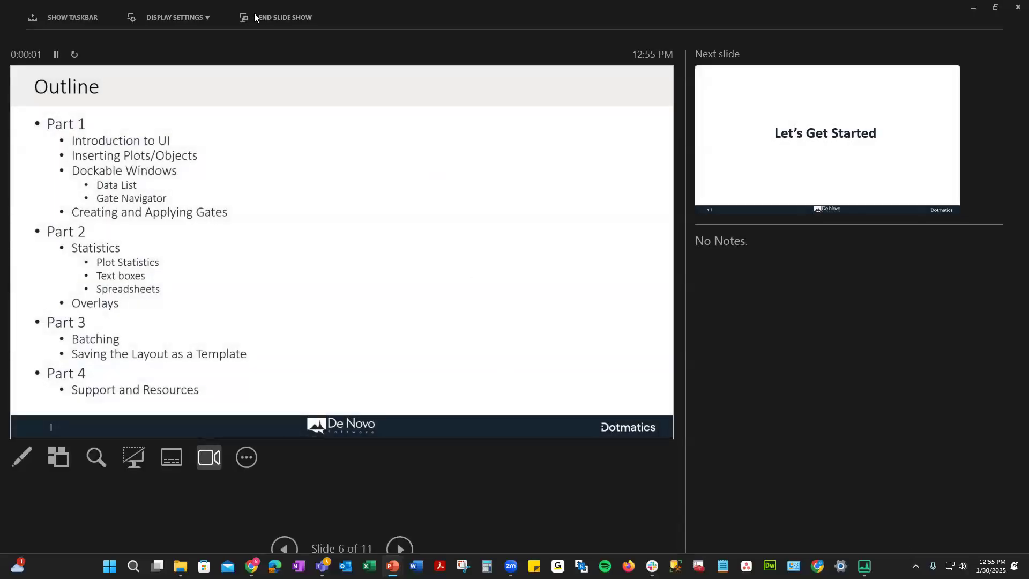
{"action": "left_click", "coordinate": [149, 19]}
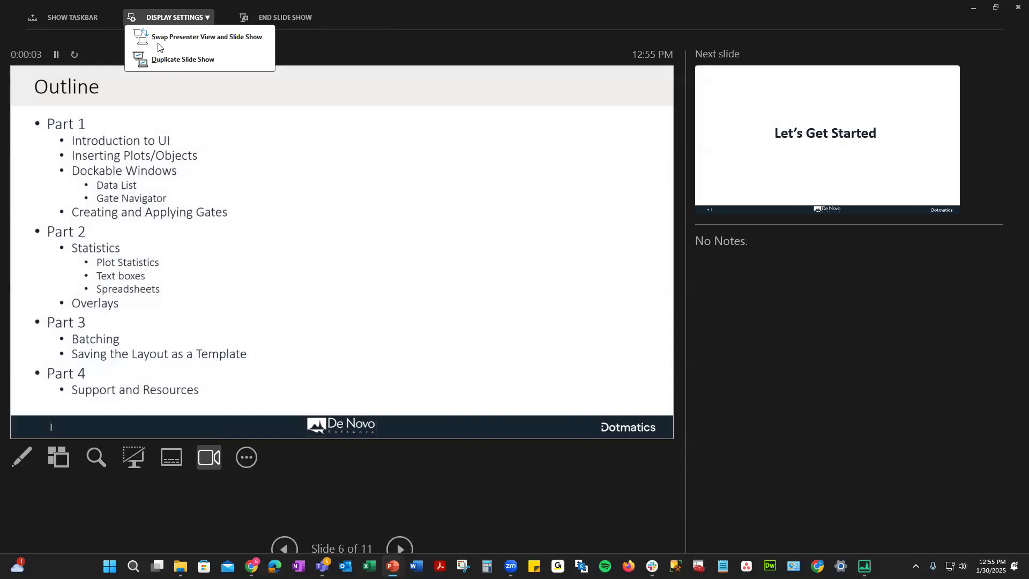
{"action": "left_click", "coordinate": [164, 39]}
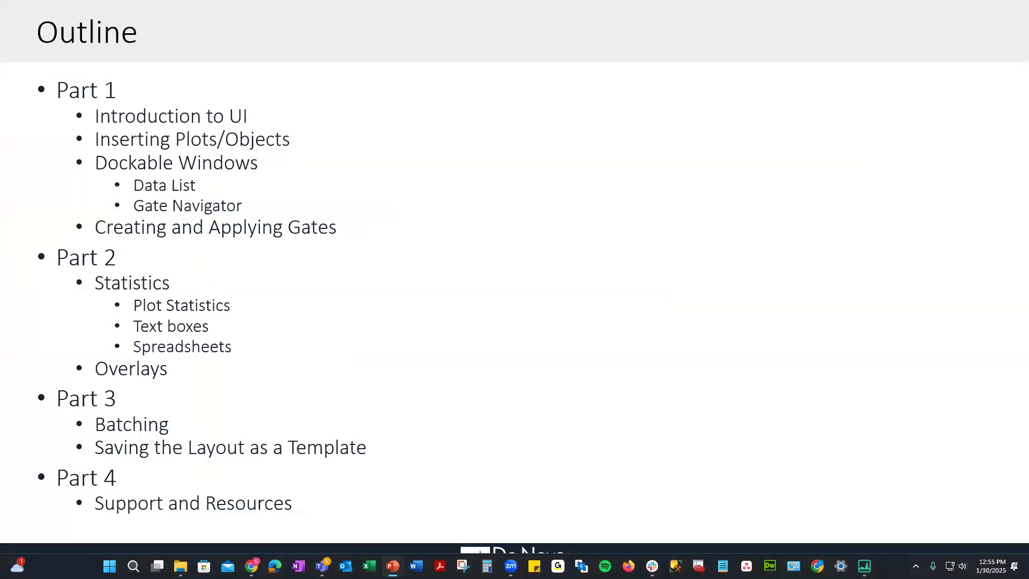
Step: Advance the slide show past the demo downloads and product support slides to the Upcoming Webinar slide
{"action": "key", "text": "Right"}
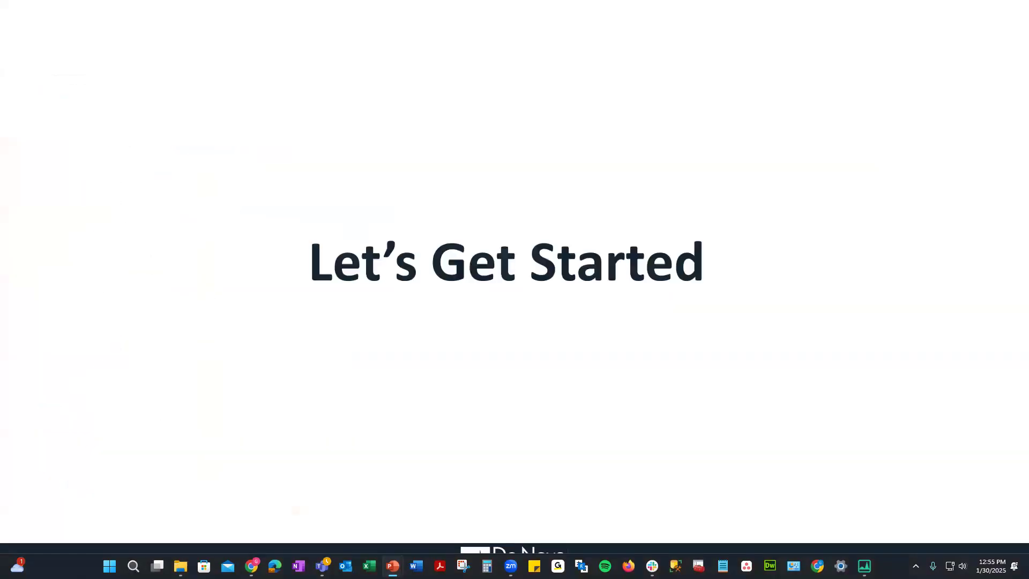
{"action": "key", "text": "Right"}
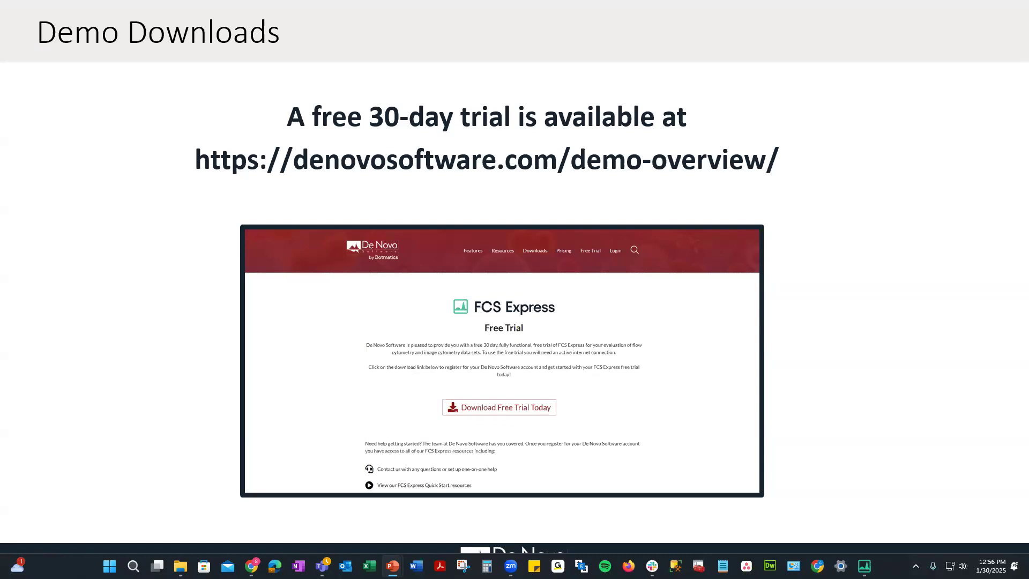
{"action": "key", "text": "Right"}
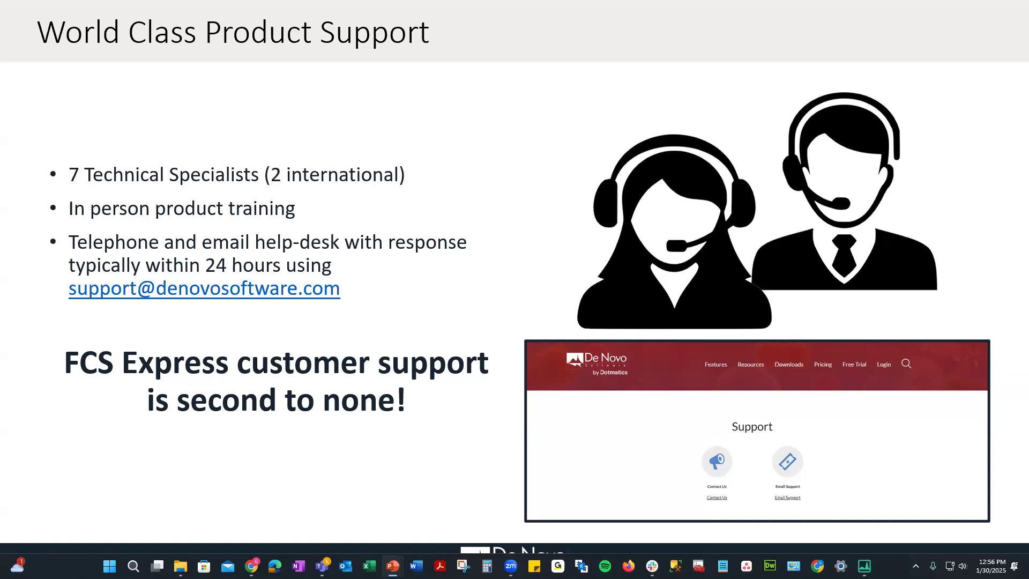
{"action": "key", "text": "Right"}
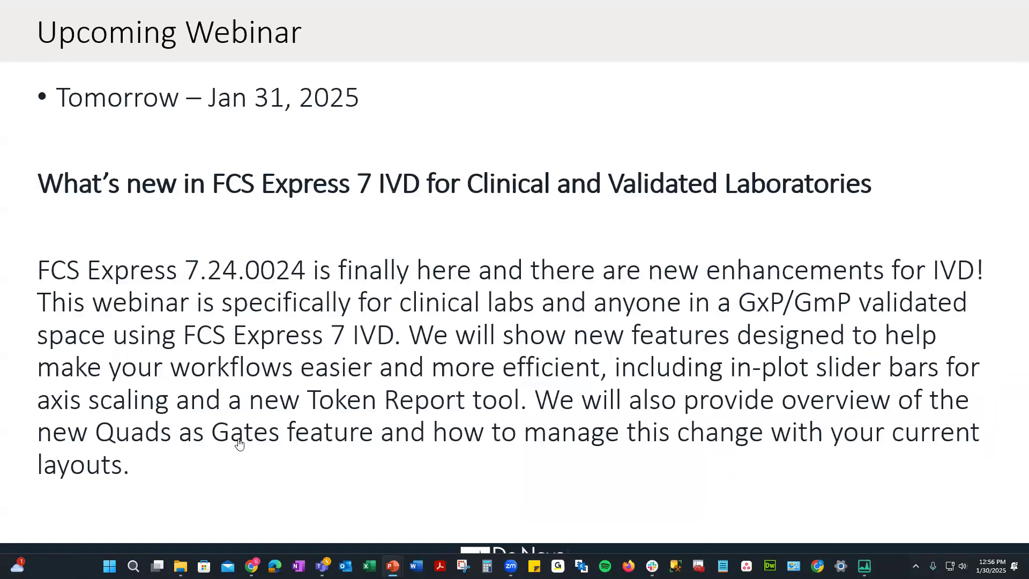